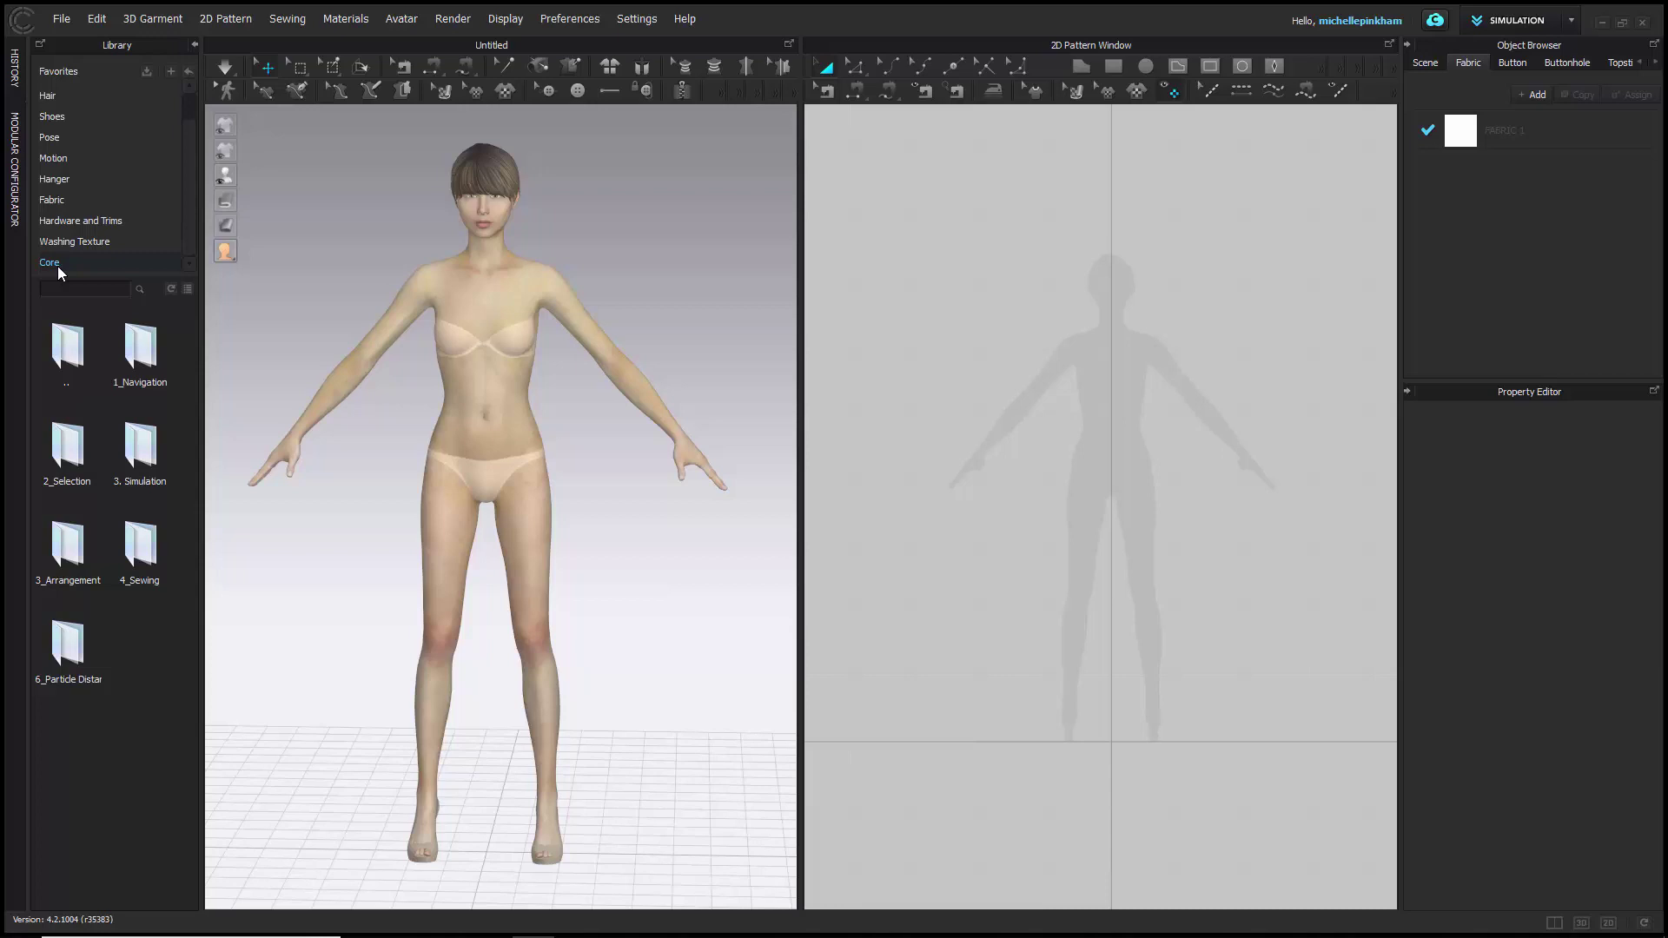
Step: Open 100_Grid_Selection.Zprj from the 2_Selection folder without saving the current scene
double_click(59, 436)
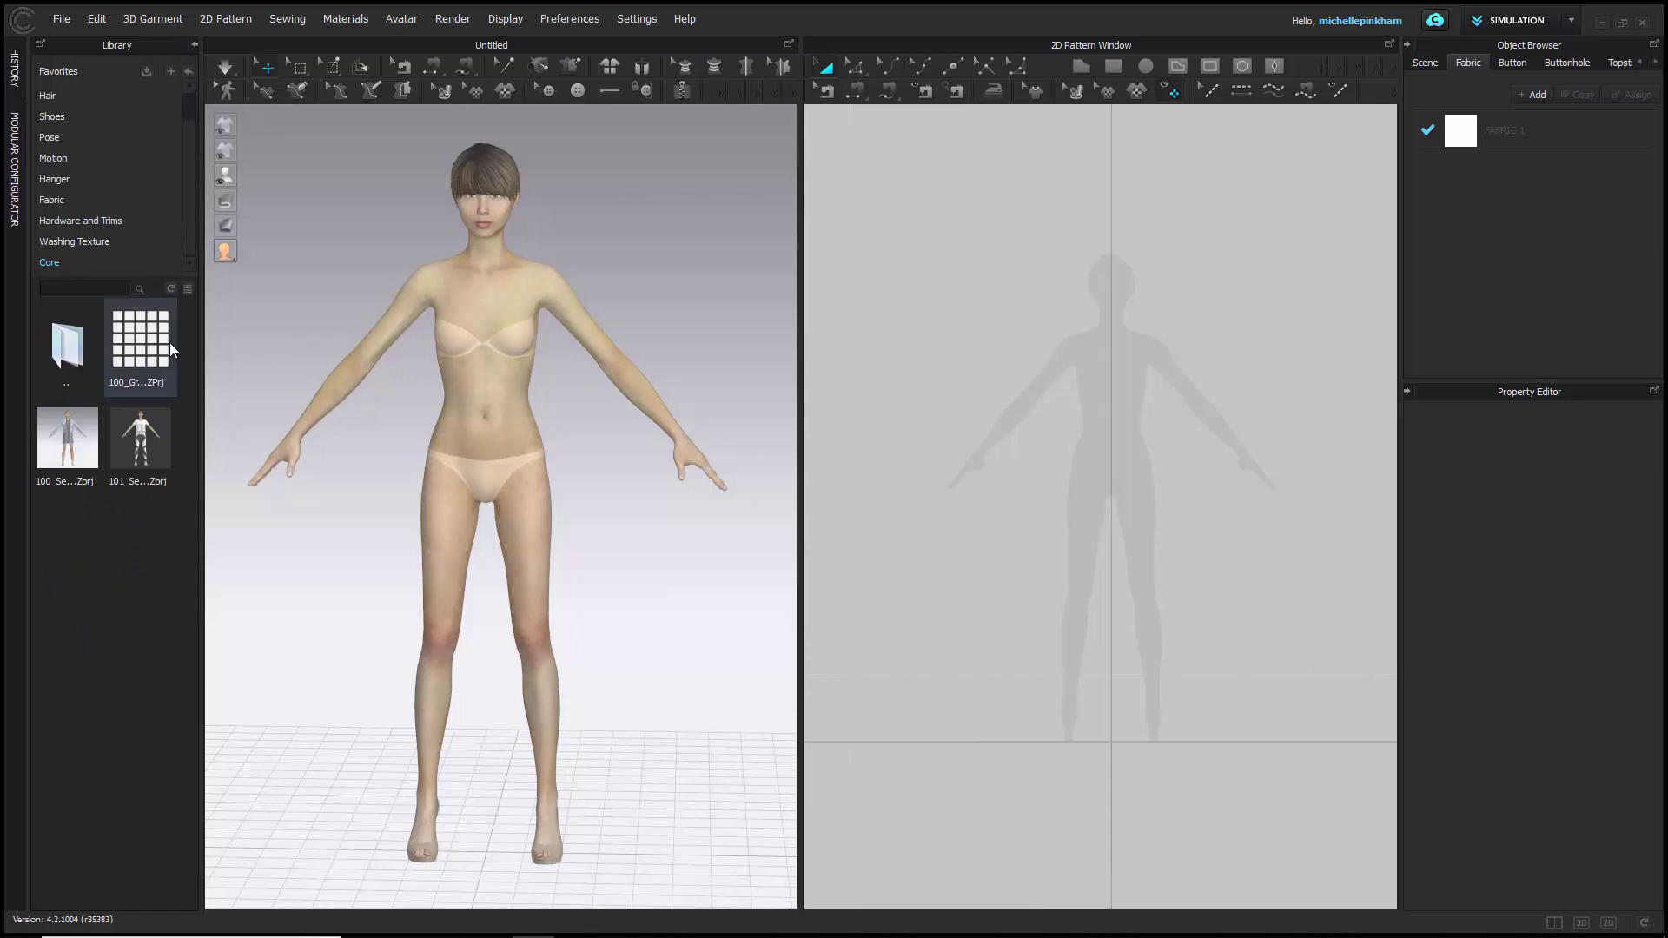
mouse_move(169, 342)
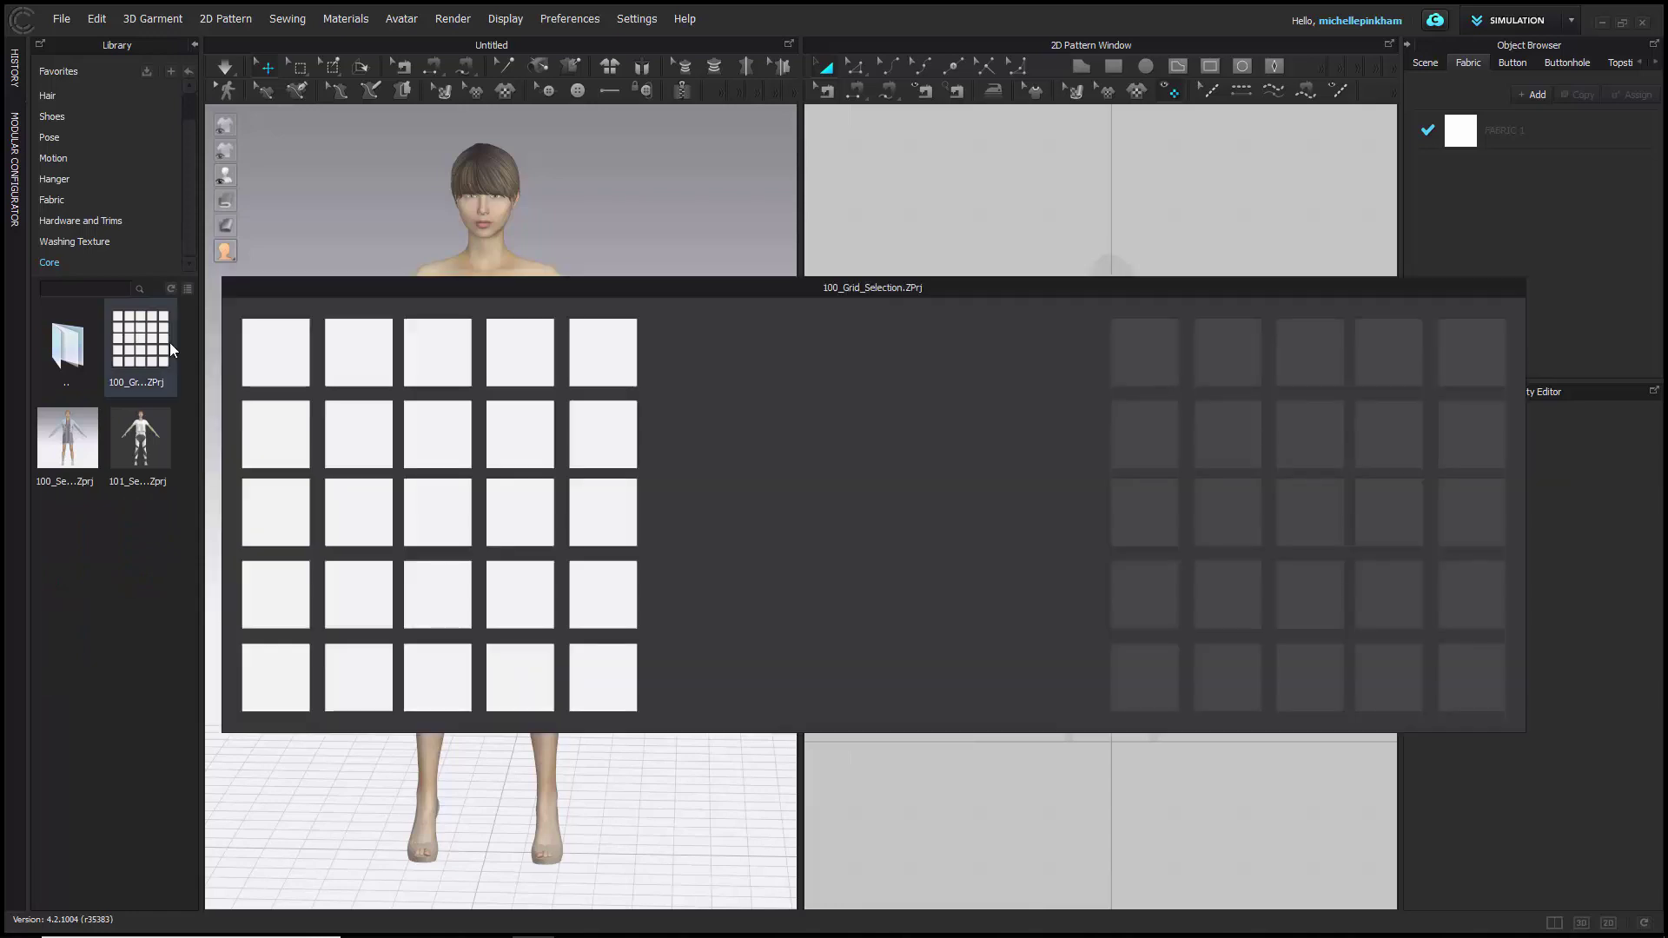
double_click(169, 342)
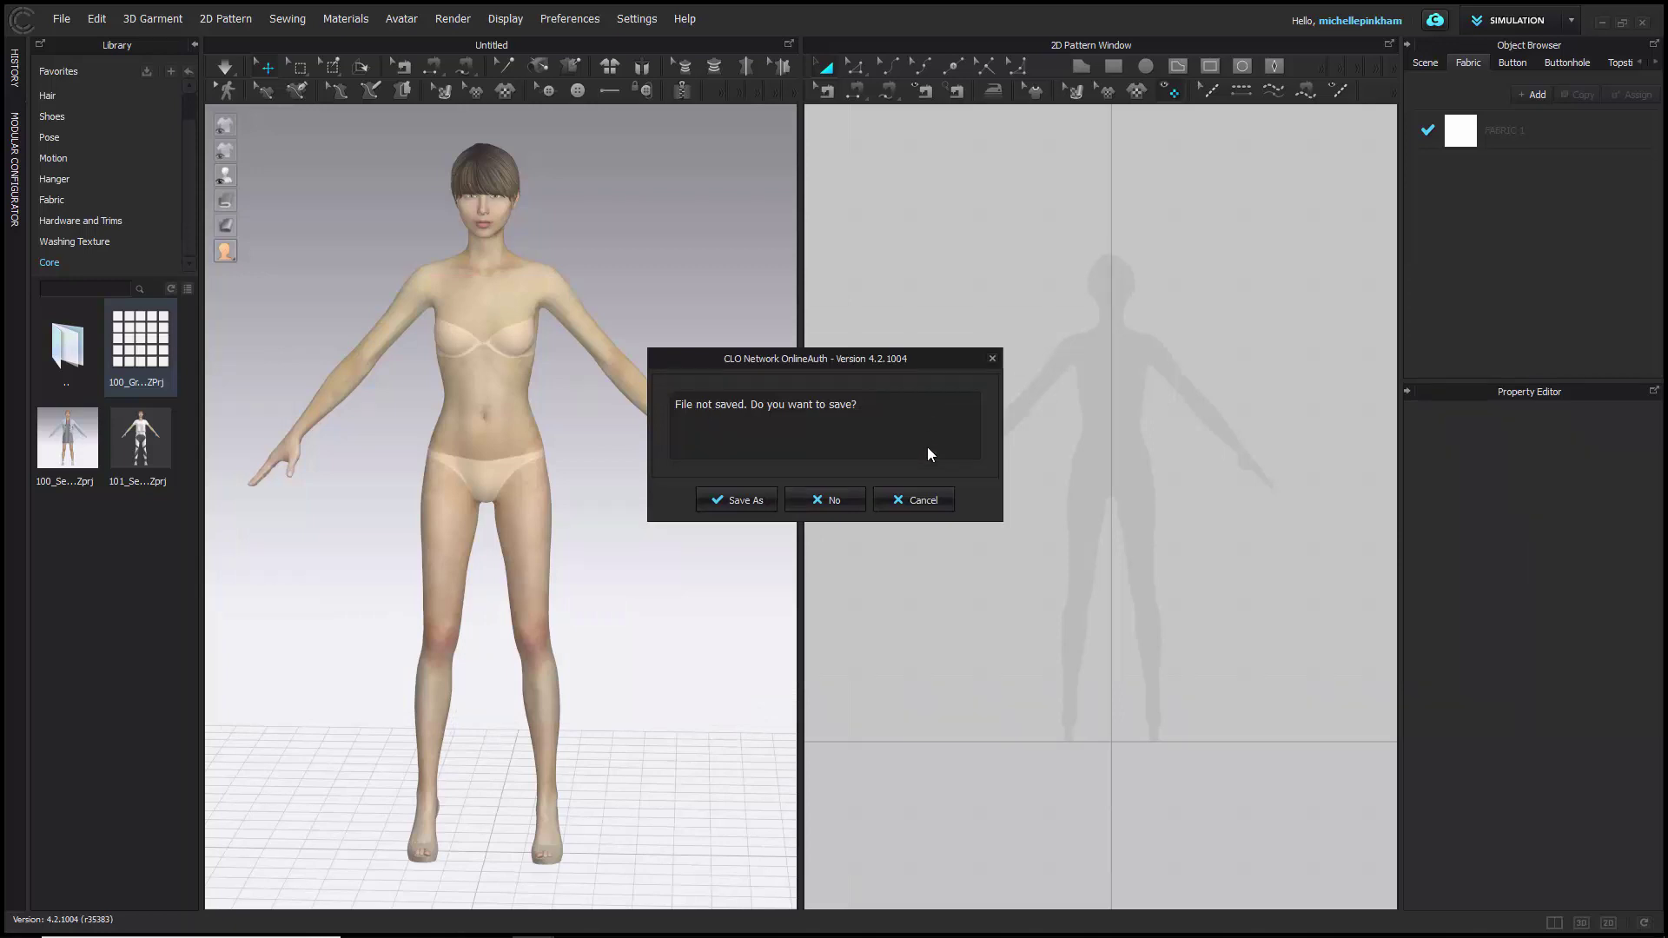
left_click(849, 506)
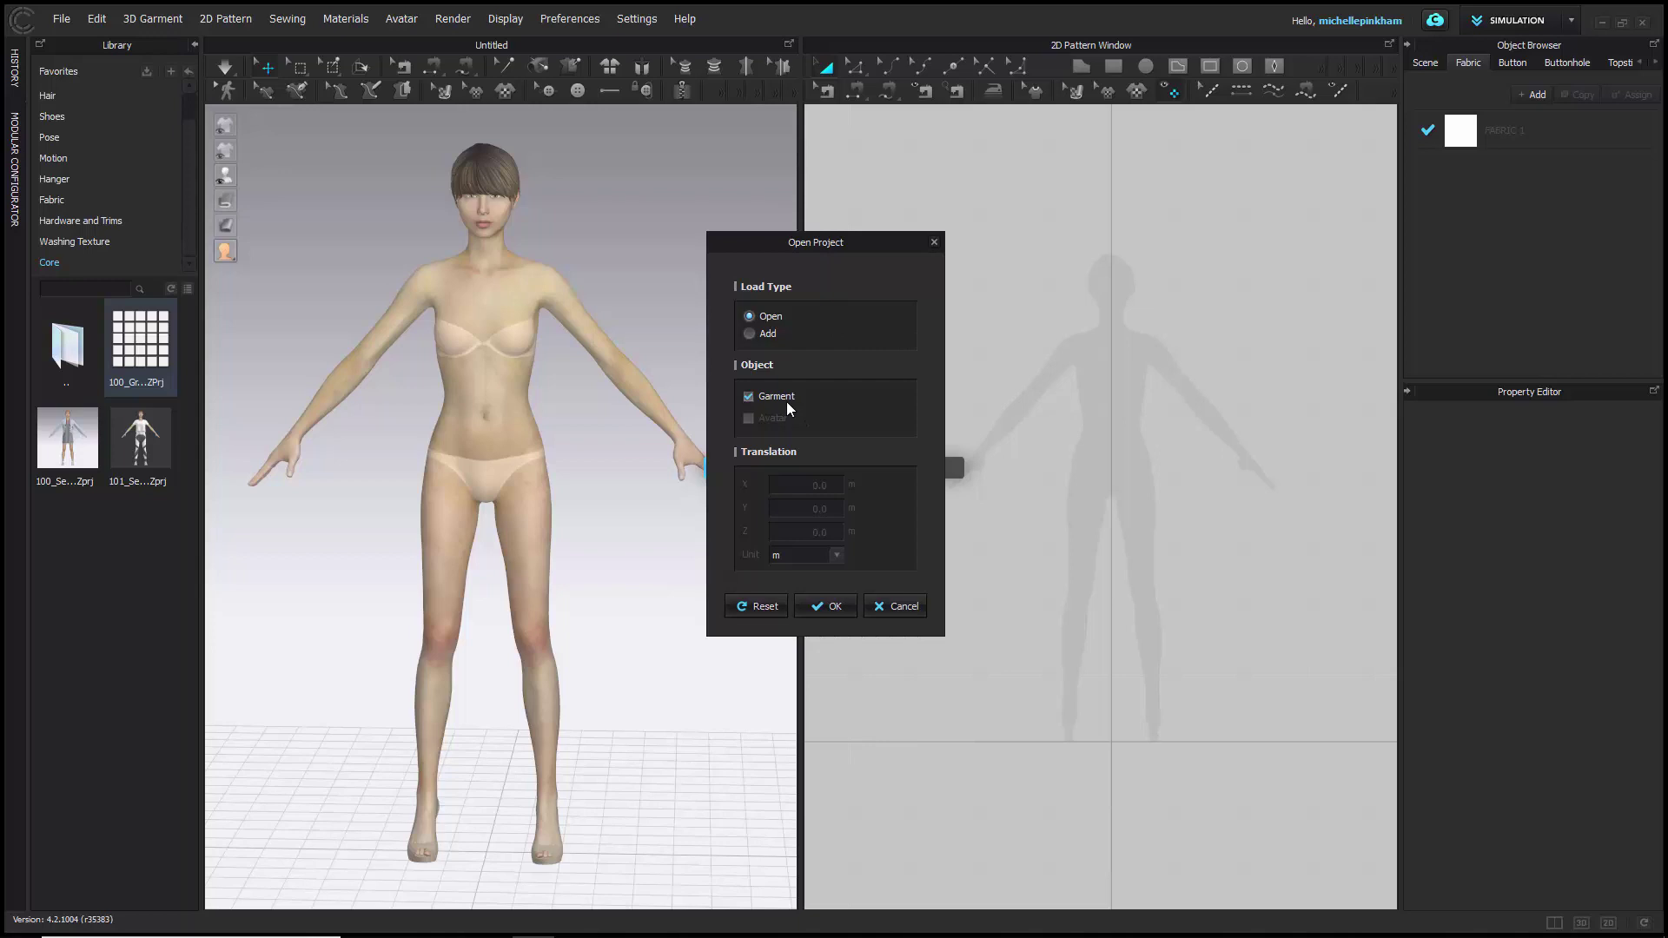
left_click(841, 613)
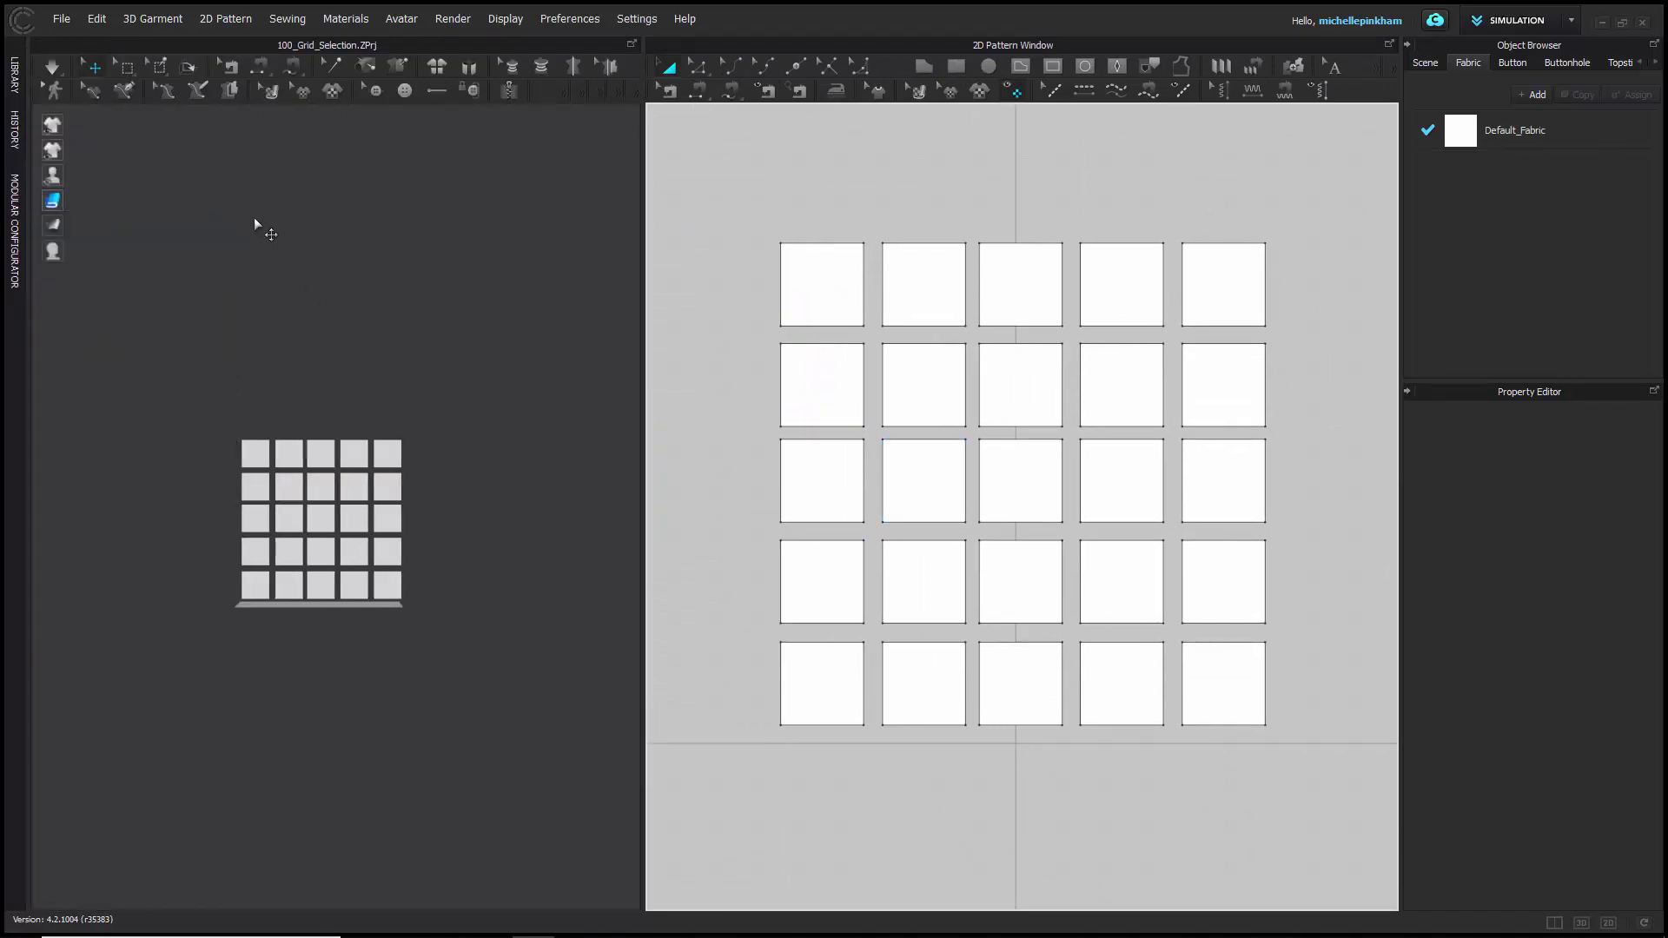
Step: Zoom the 3D view in on the 5×5 grid of square pieces
scroll(252, 224, "up", 2)
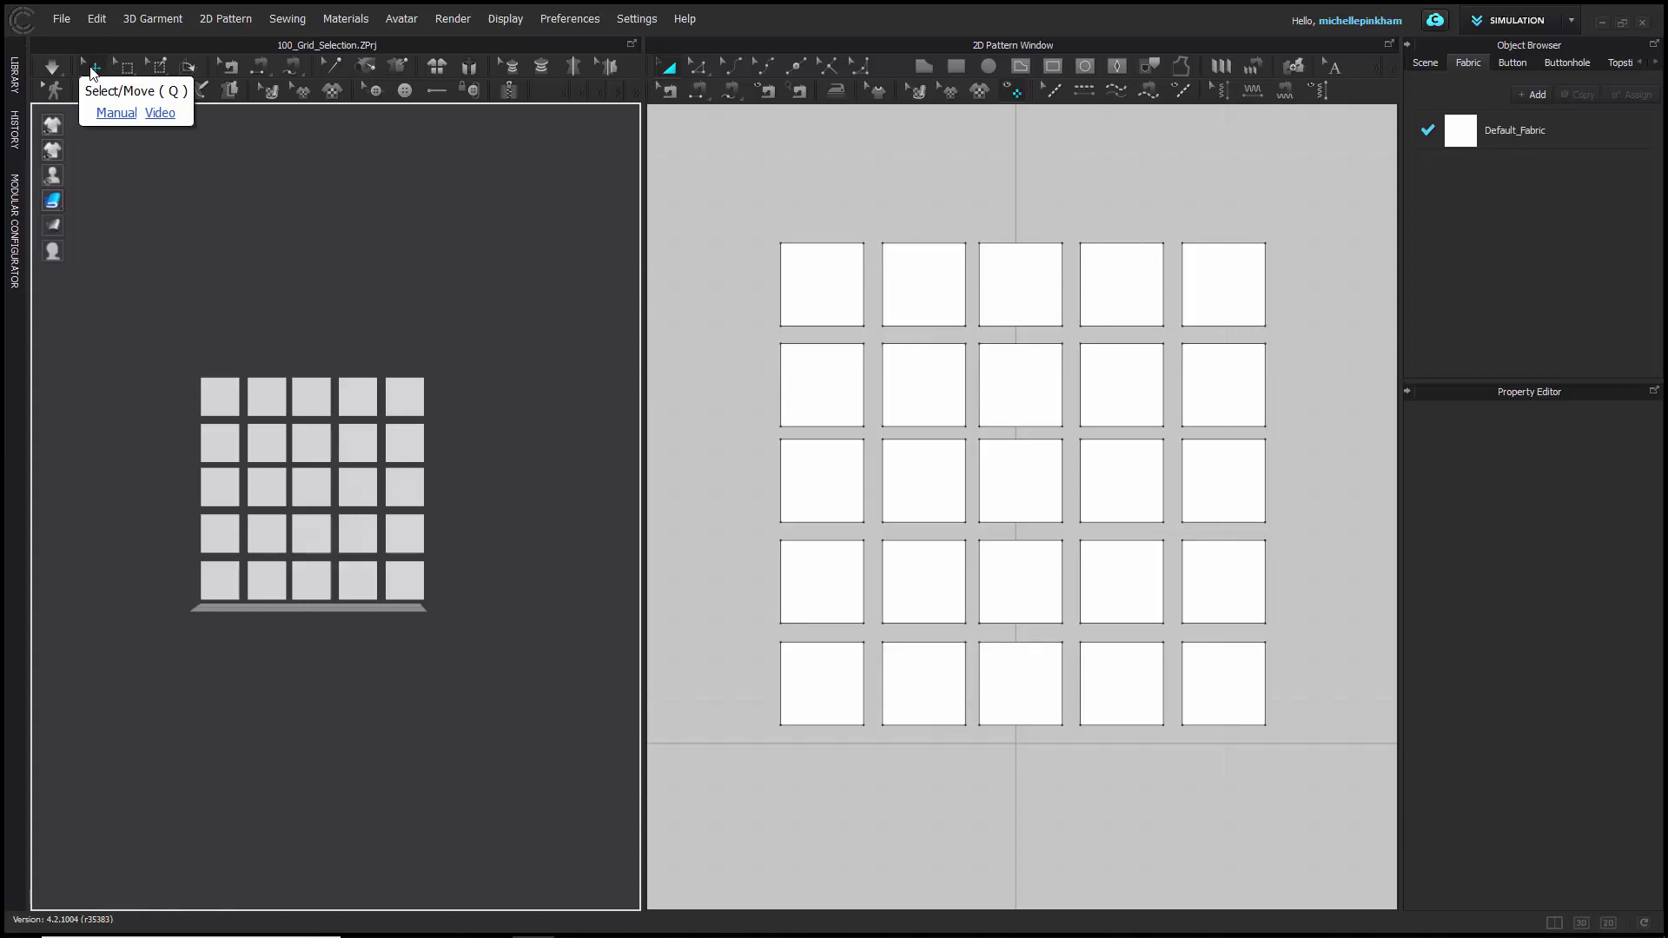
scroll(208, 486, "up", 2)
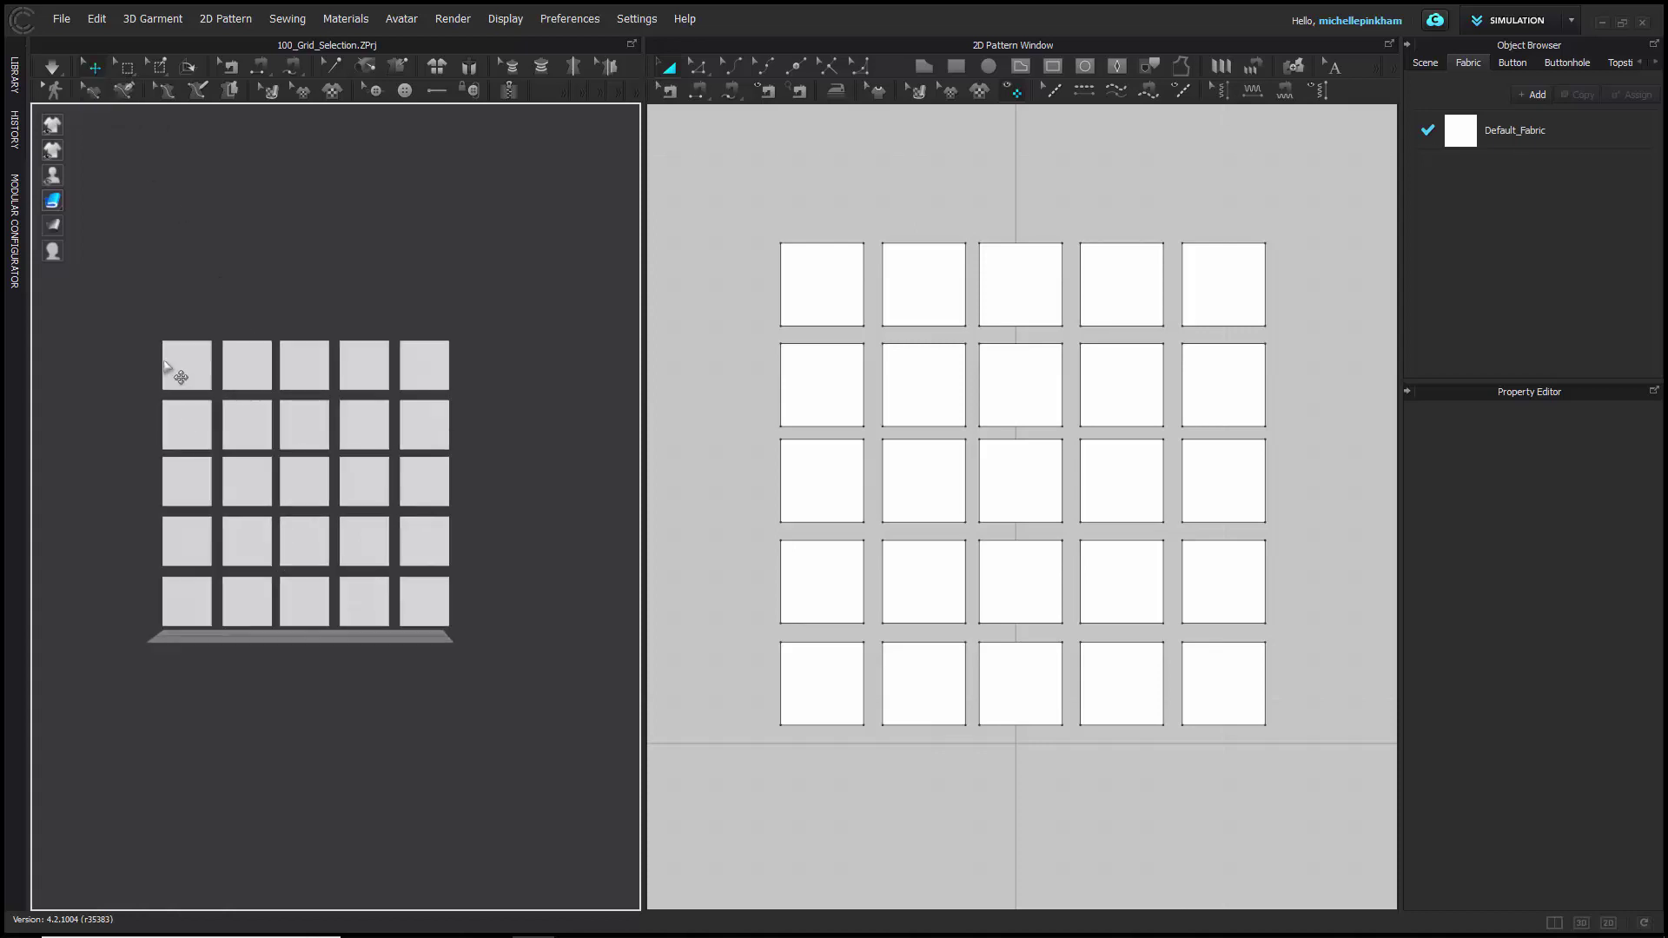
left_click(187, 353)
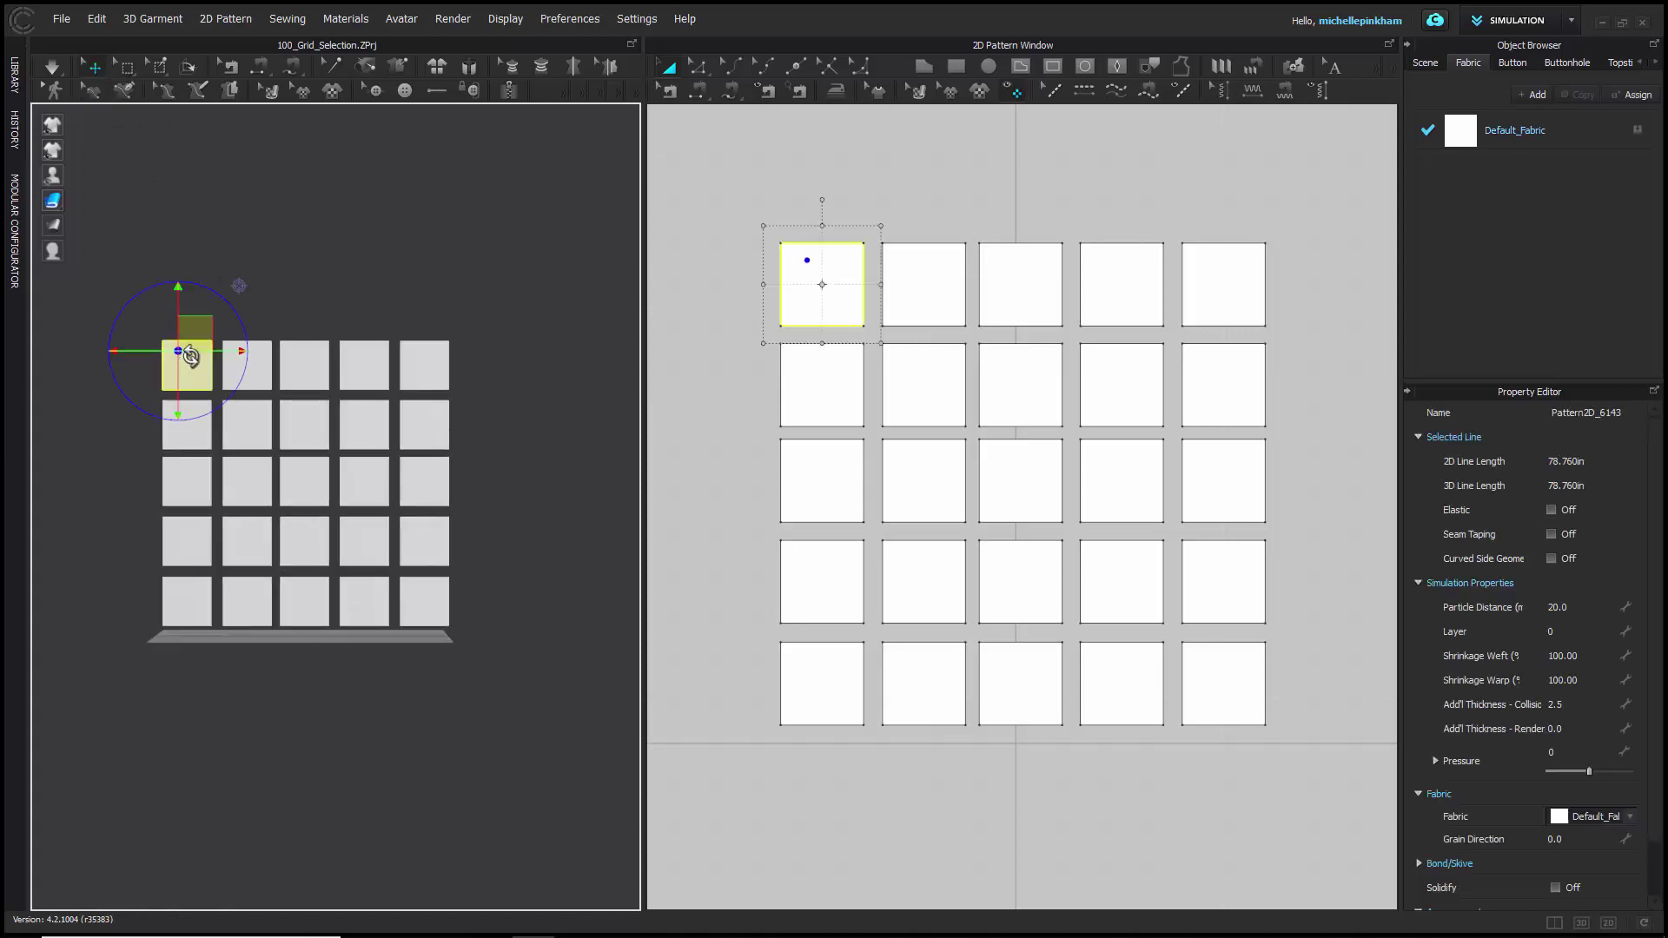
left_click(264, 375)
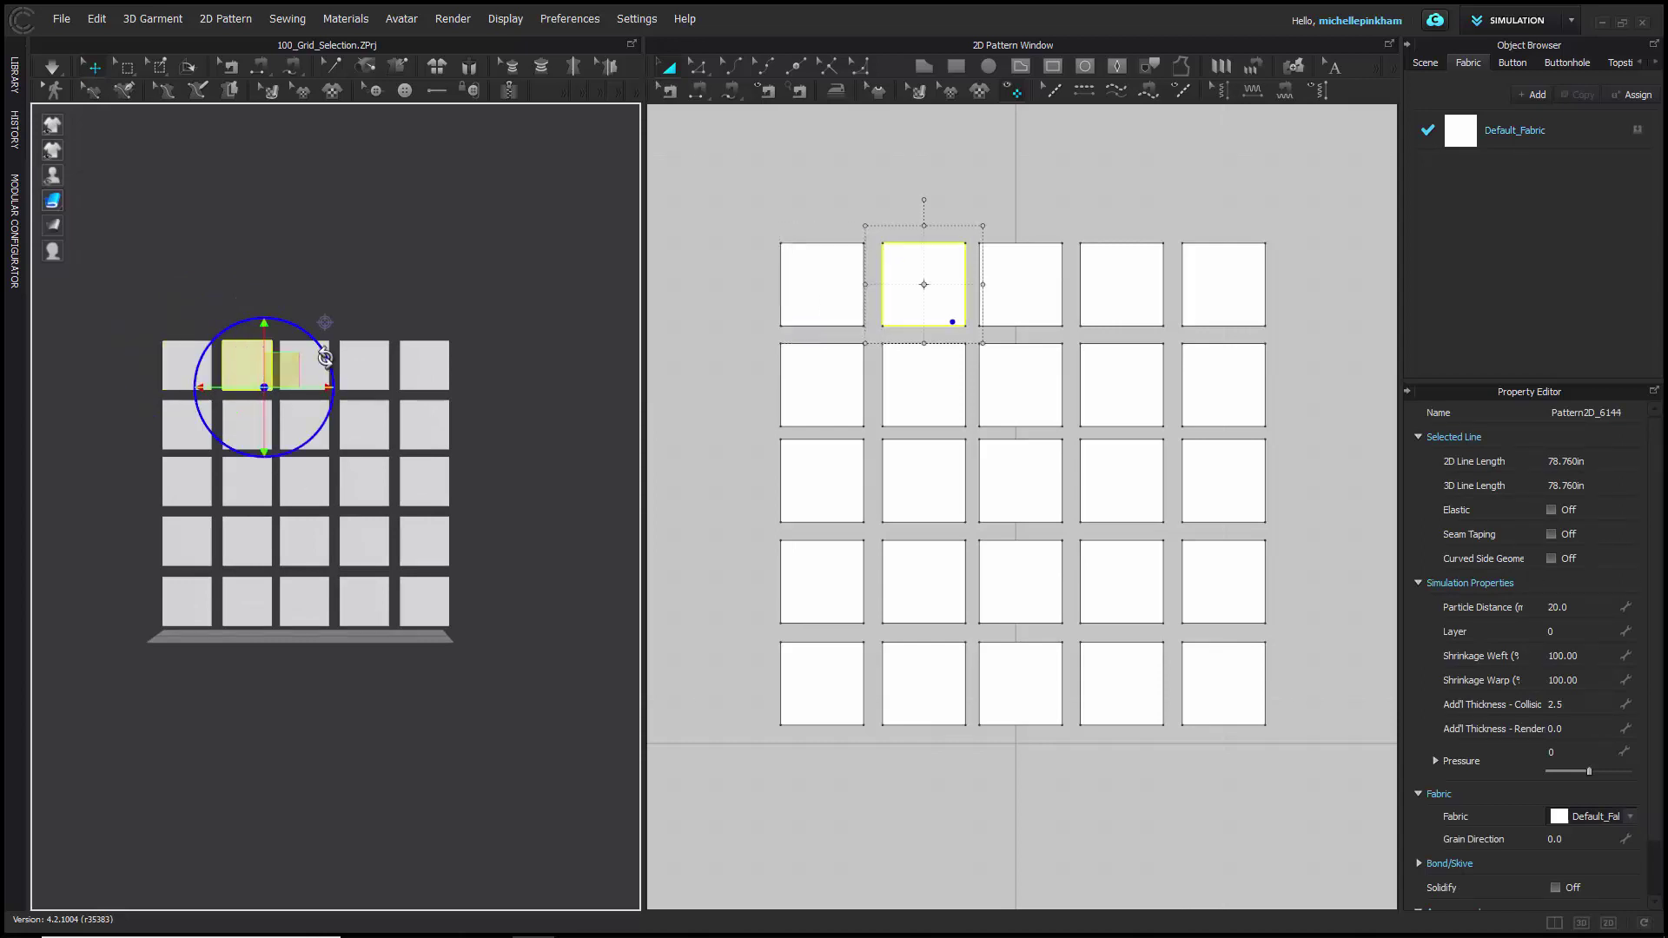
left_click(317, 365)
left_click(380, 383)
left_click(443, 384)
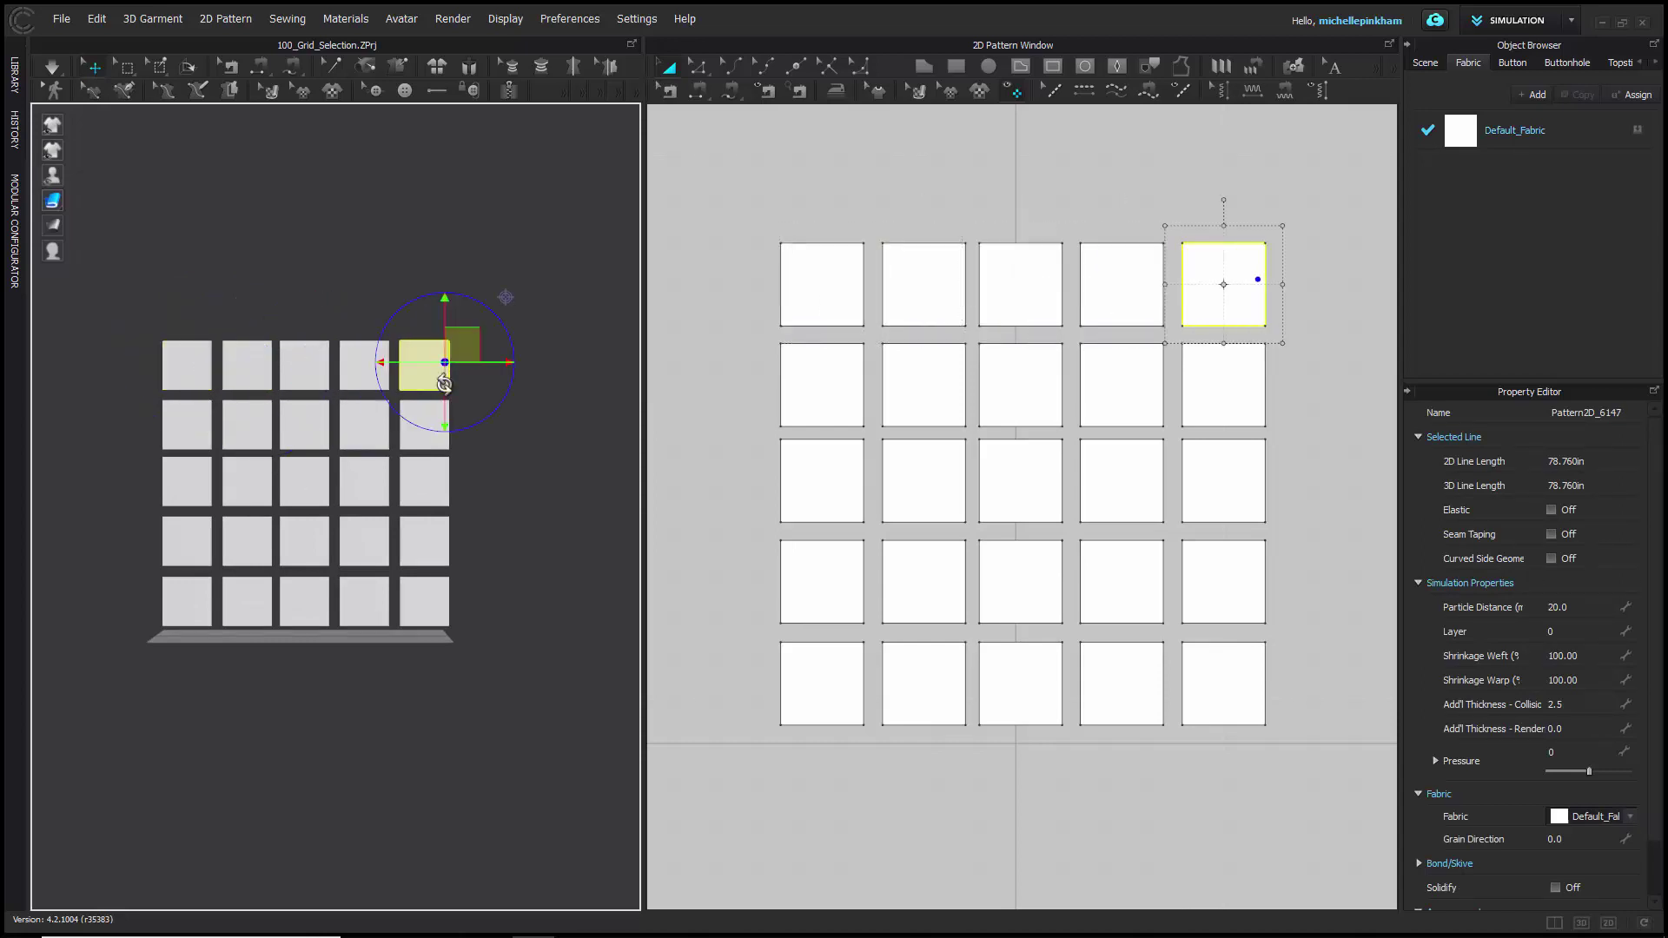
left_click(428, 445)
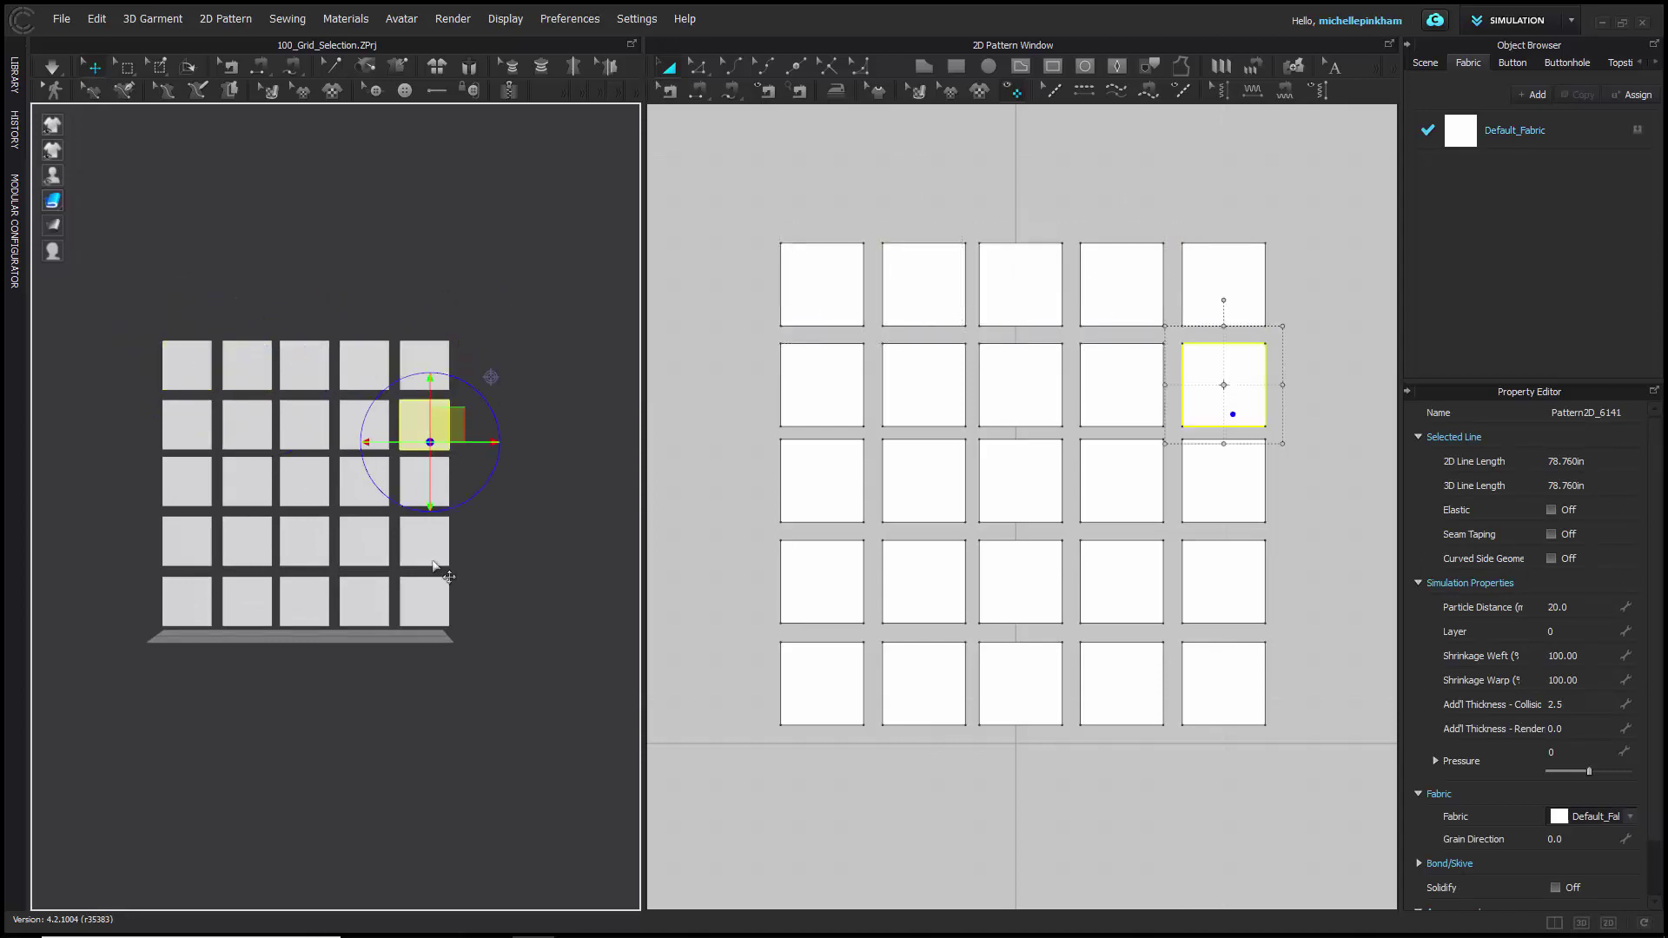
left_click(427, 615)
left_click(188, 609)
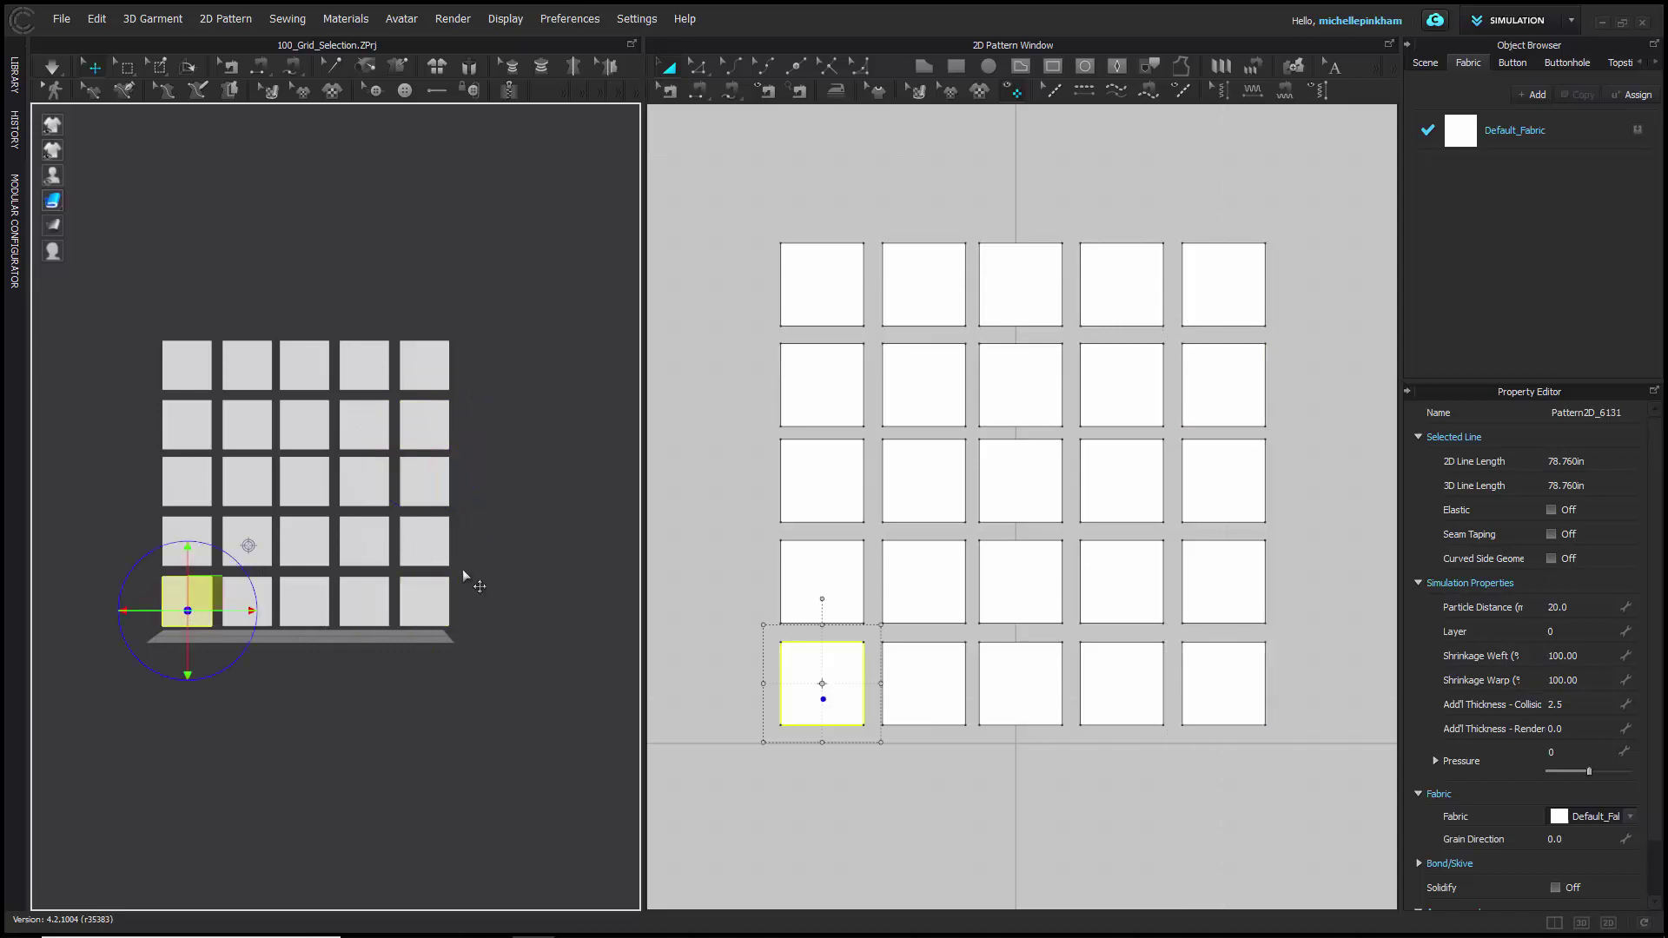
left_click(442, 609)
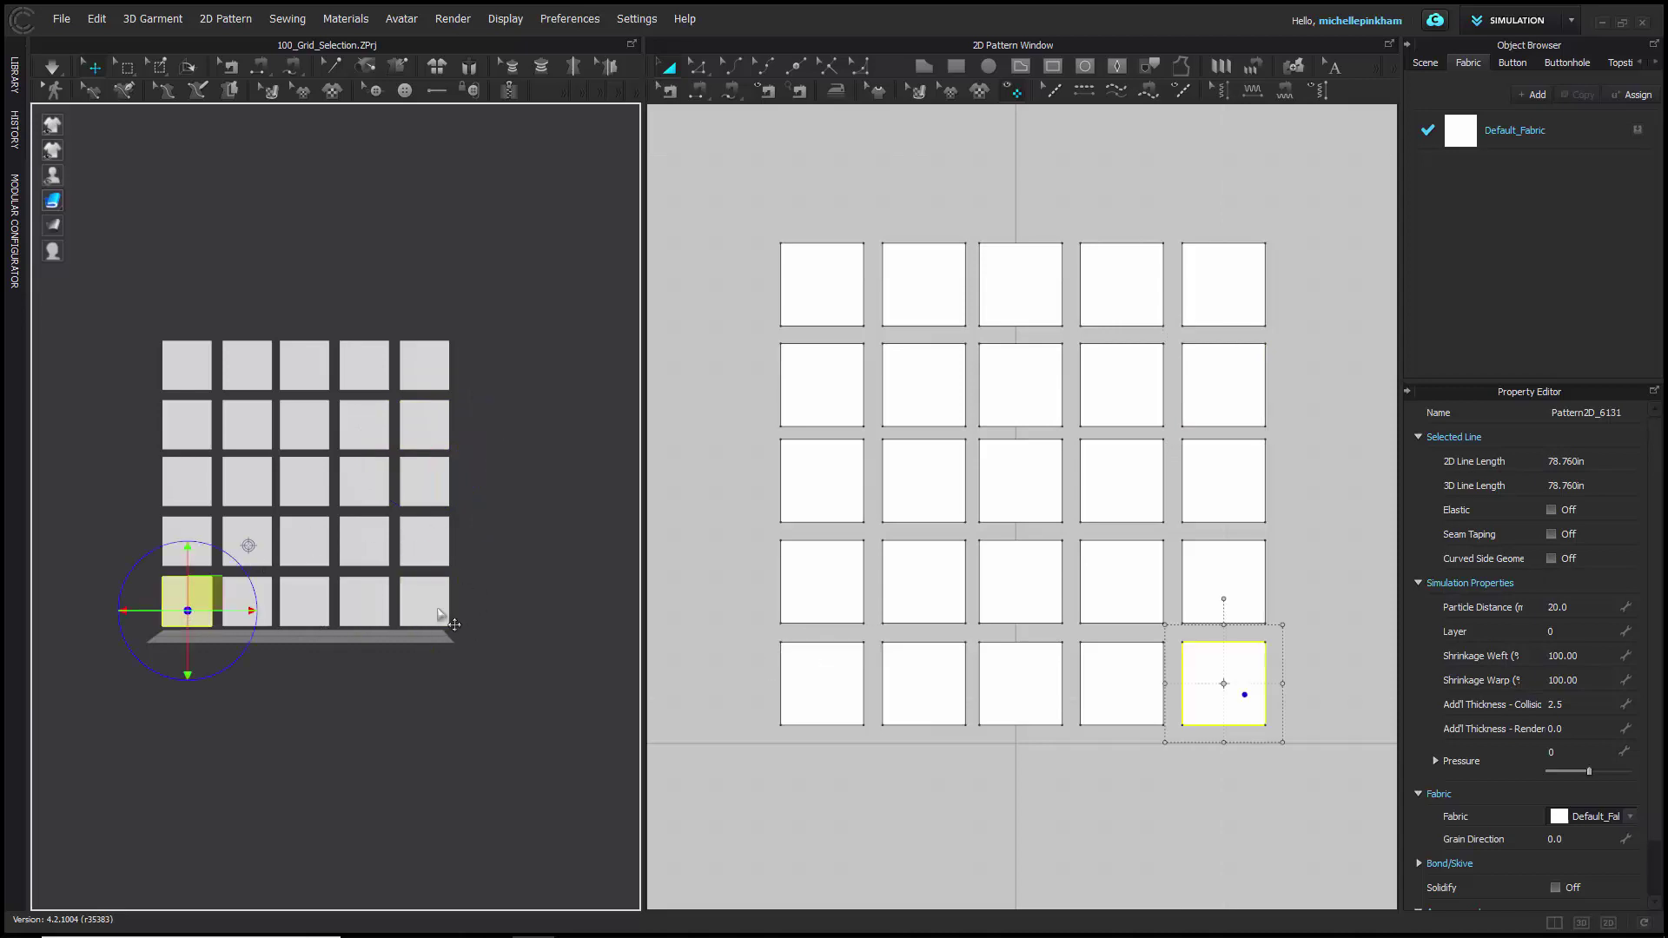
left_click(359, 549, "shift")
left_click(323, 494, "shift")
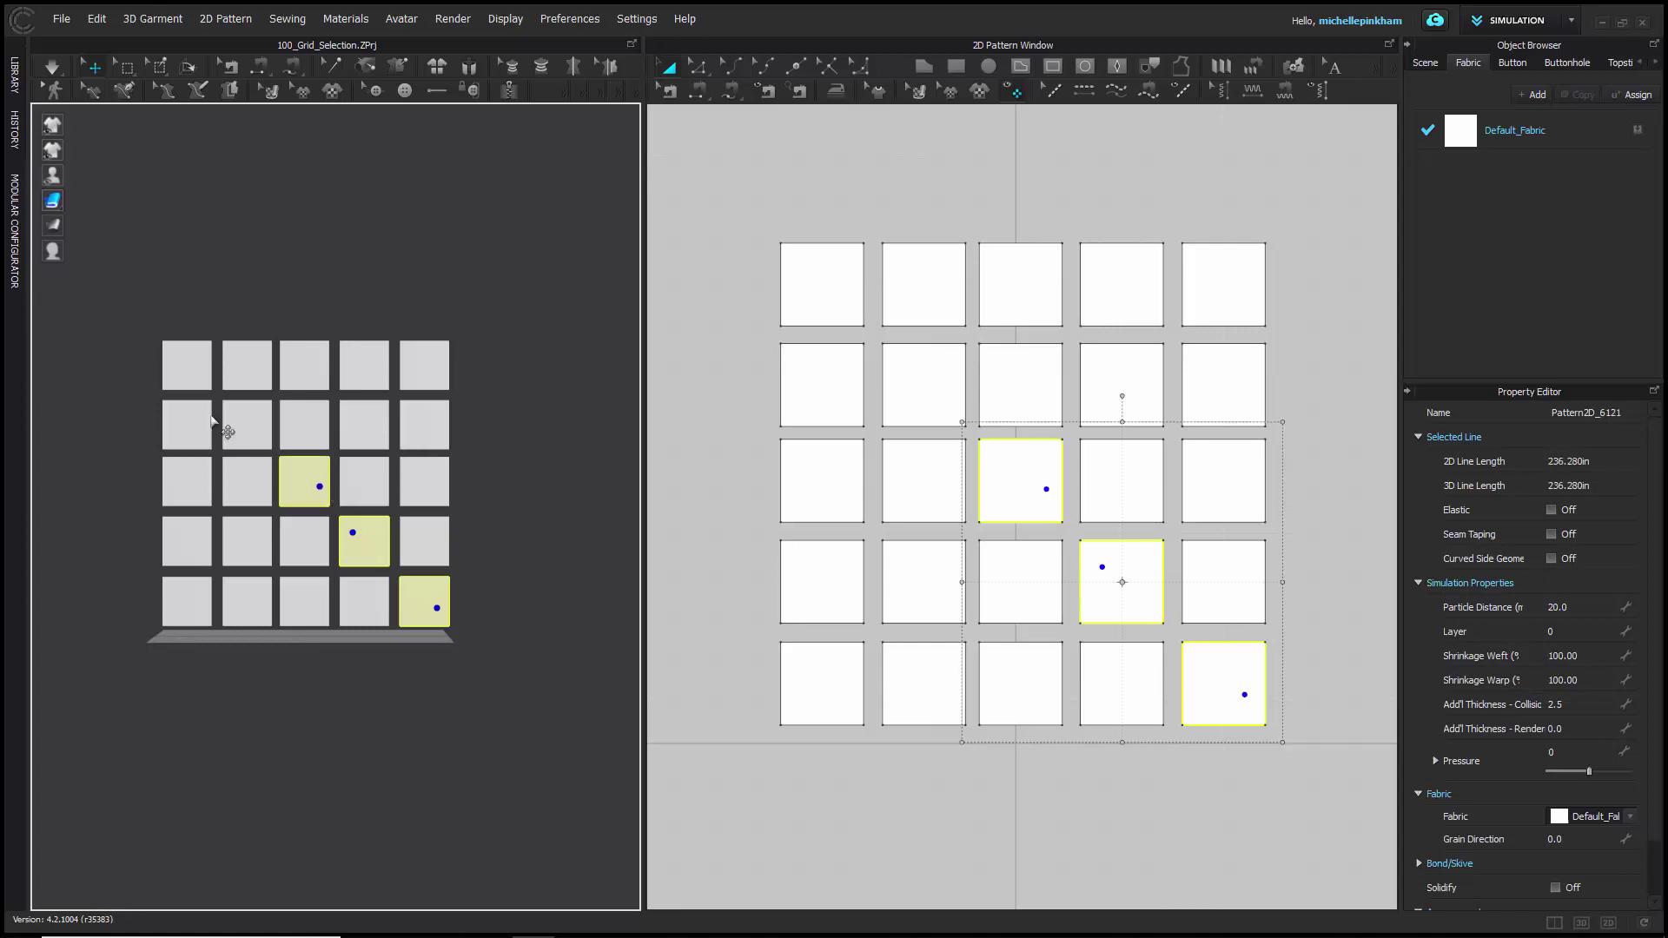
left_click(233, 424, "shift")
left_click(203, 369, "shift")
left_click(380, 425, "shift")
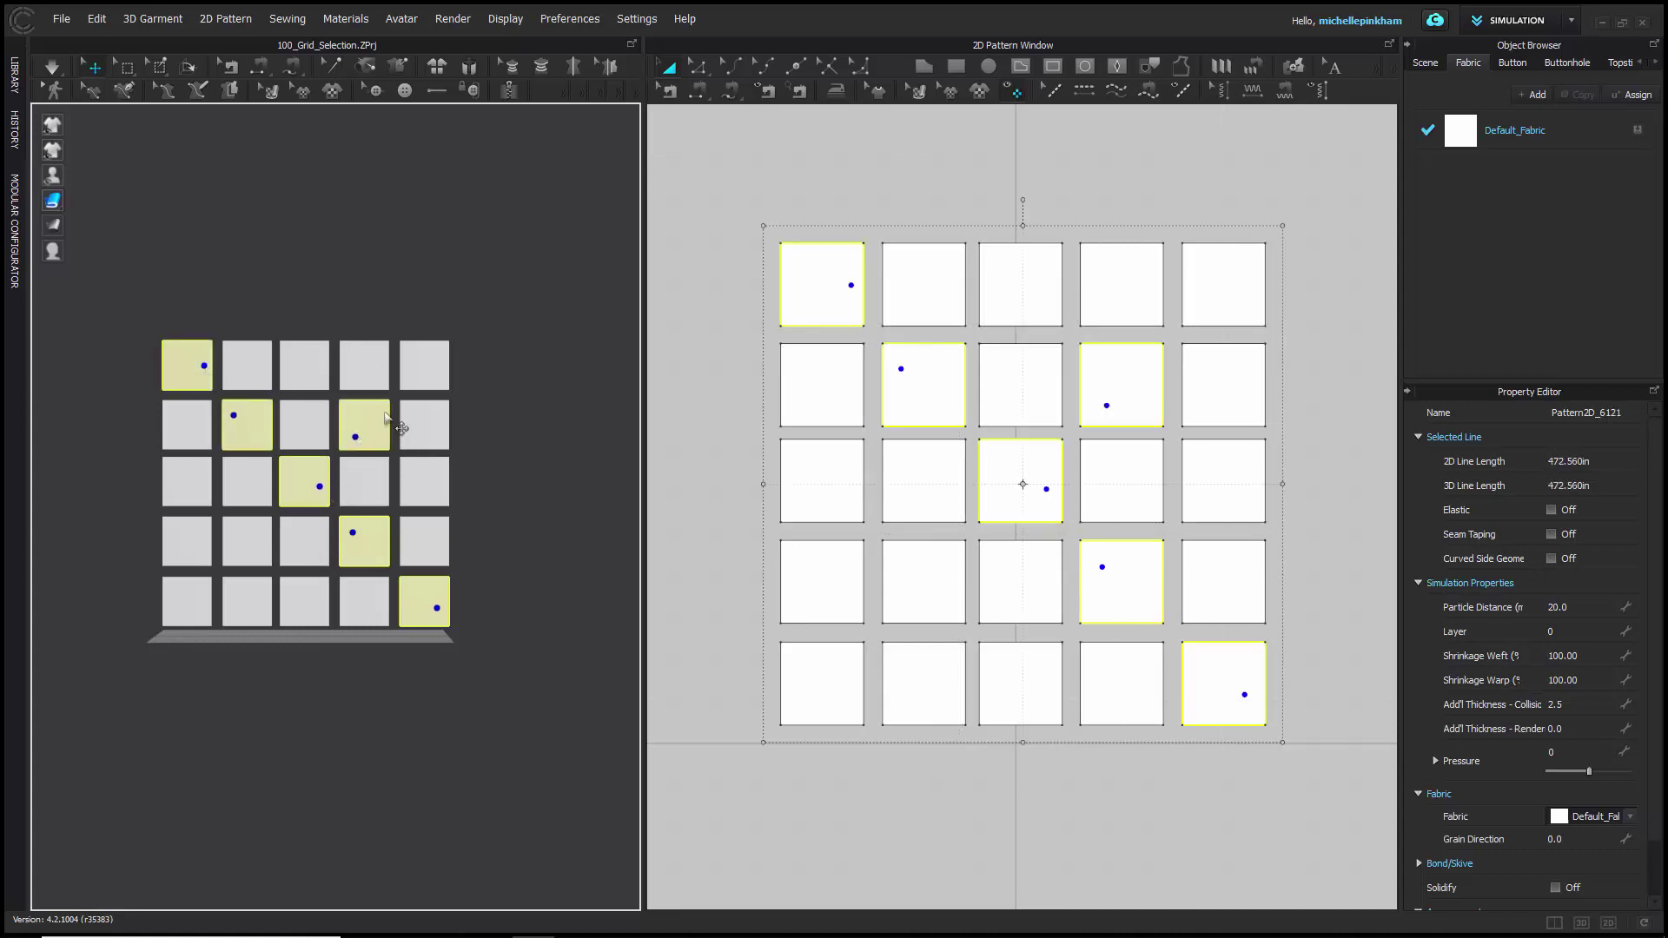
left_click(443, 381, "shift")
left_click(261, 546, "shift")
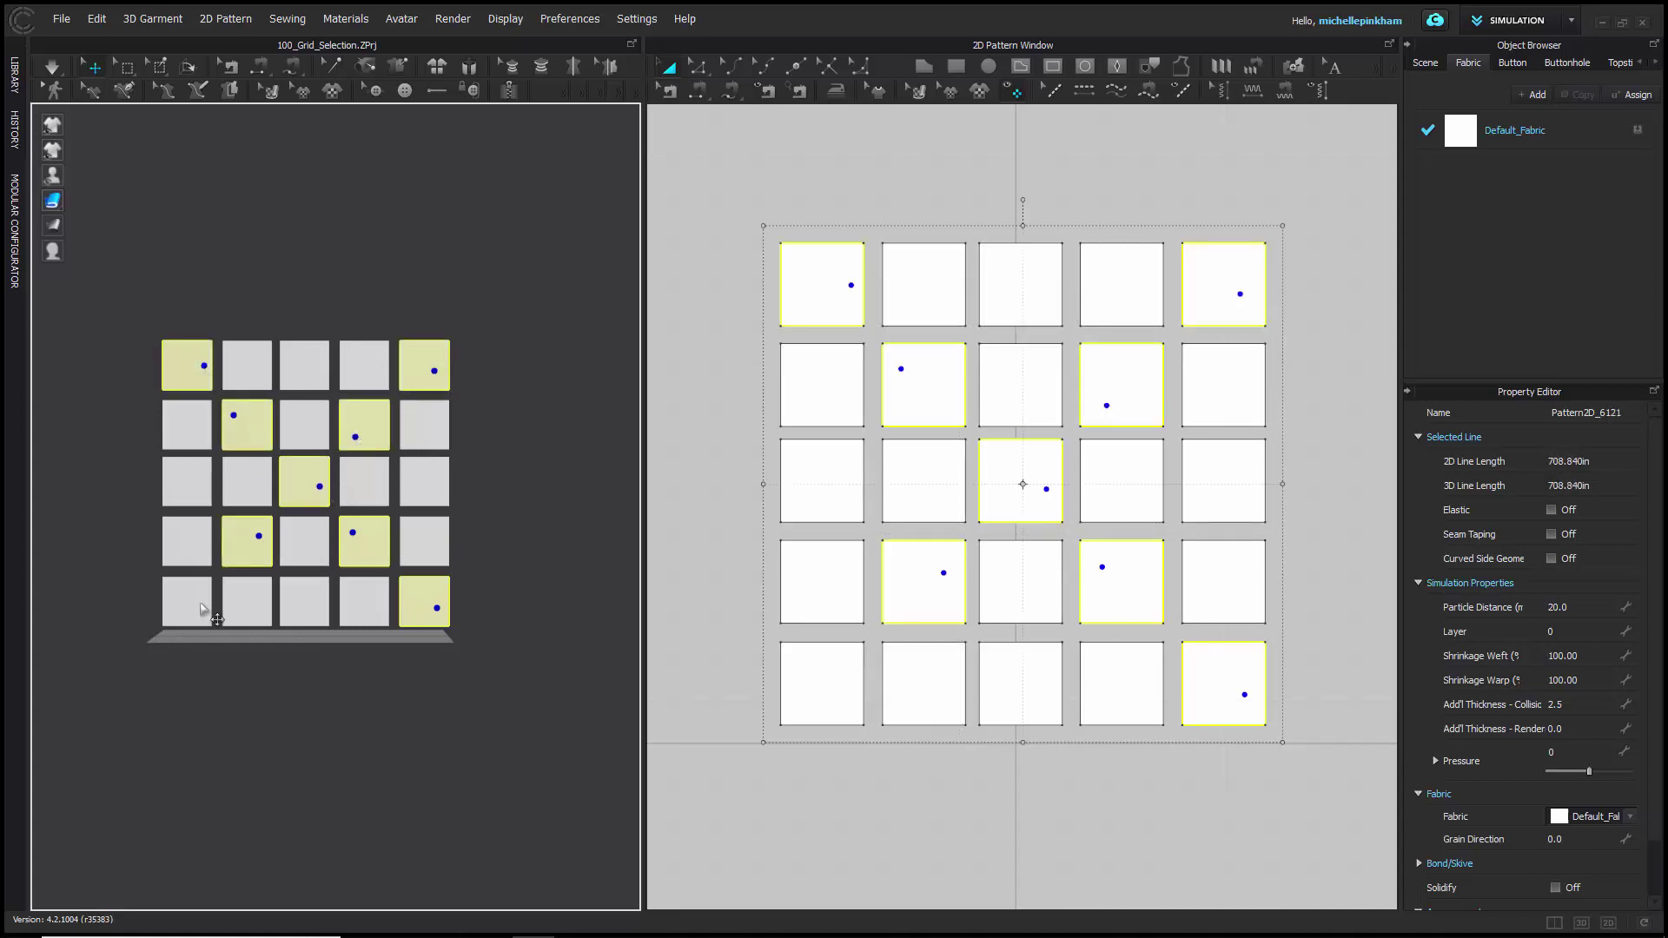
left_click(200, 606, "shift")
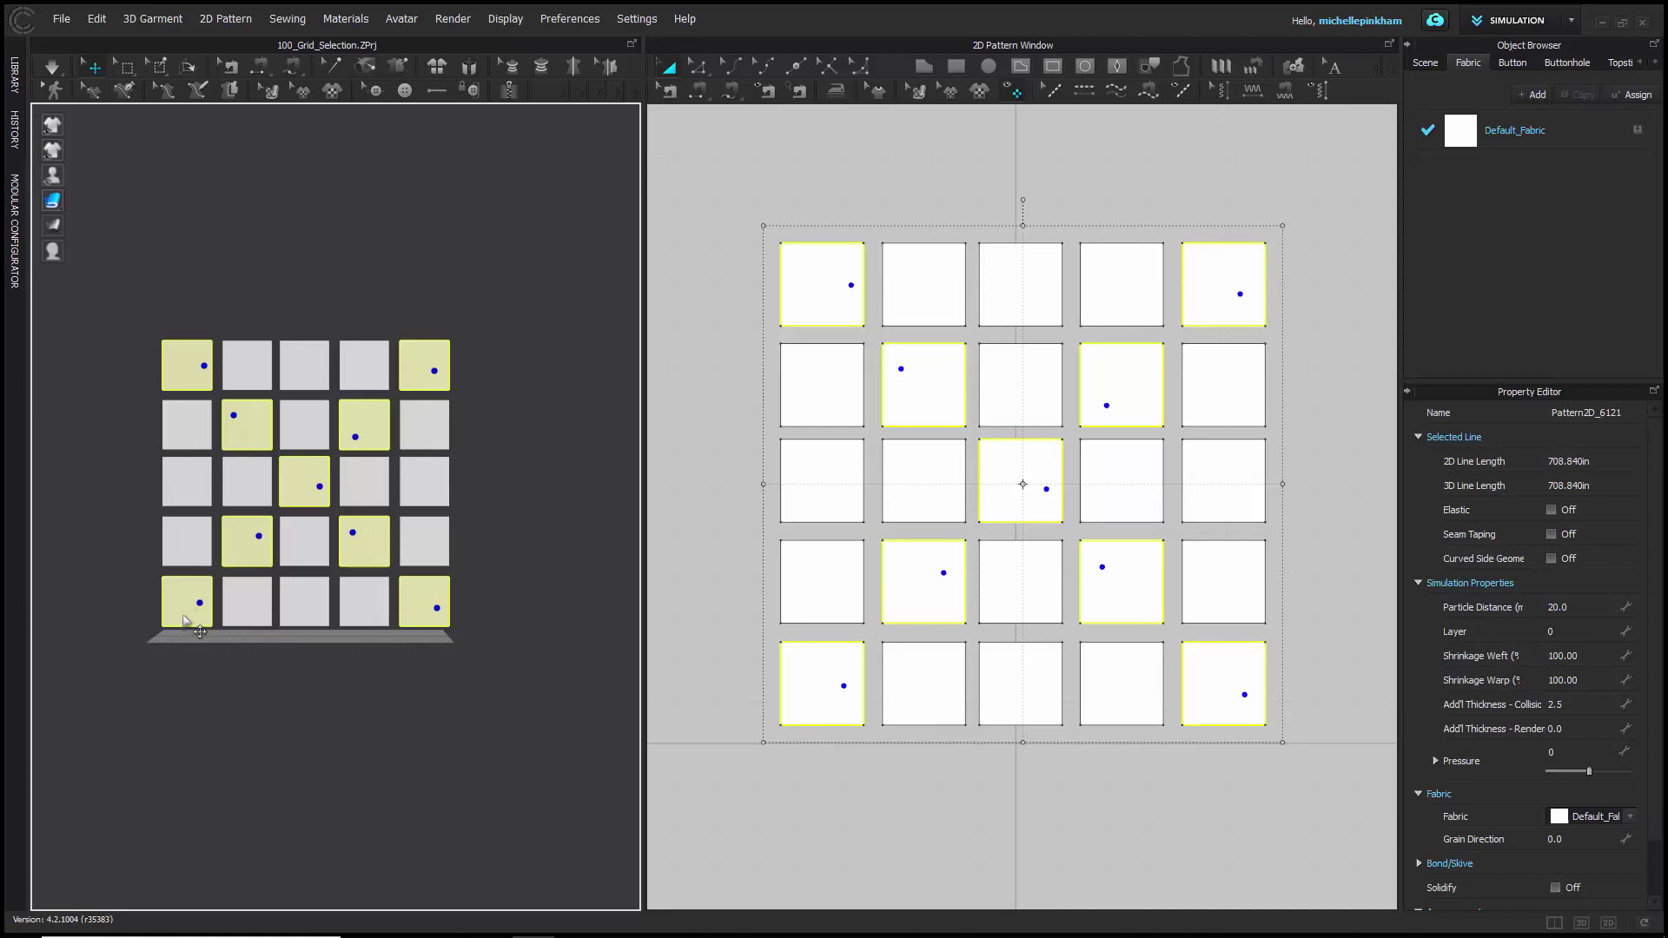
left_click(186, 608, "ctrl")
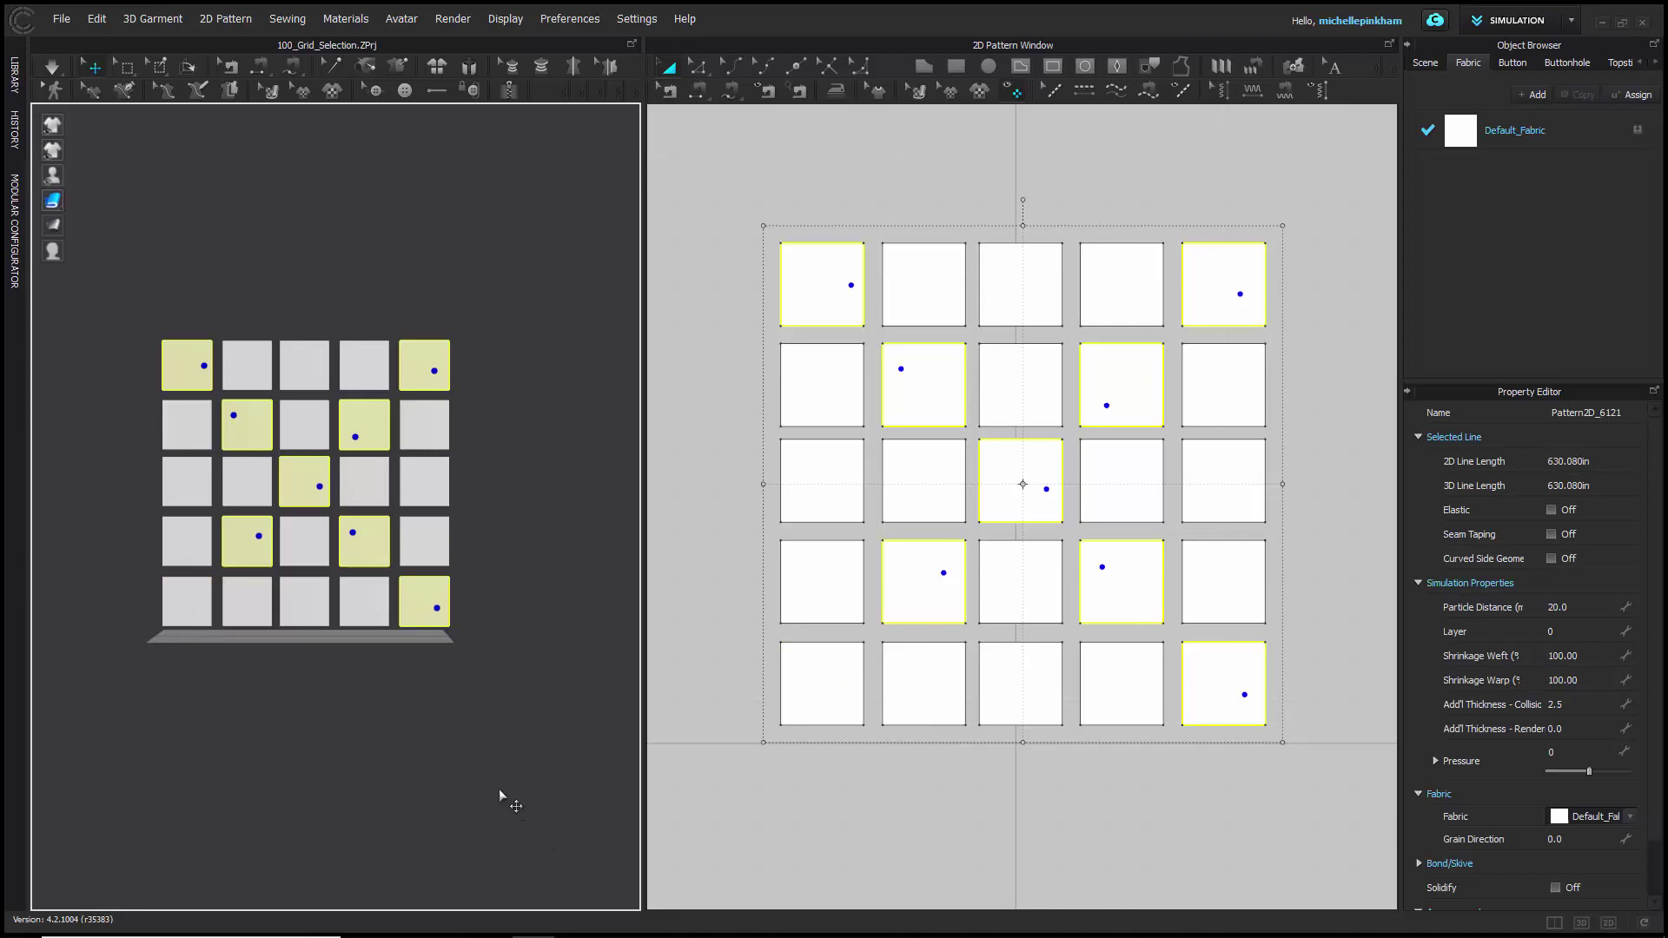
left_click(655, 139)
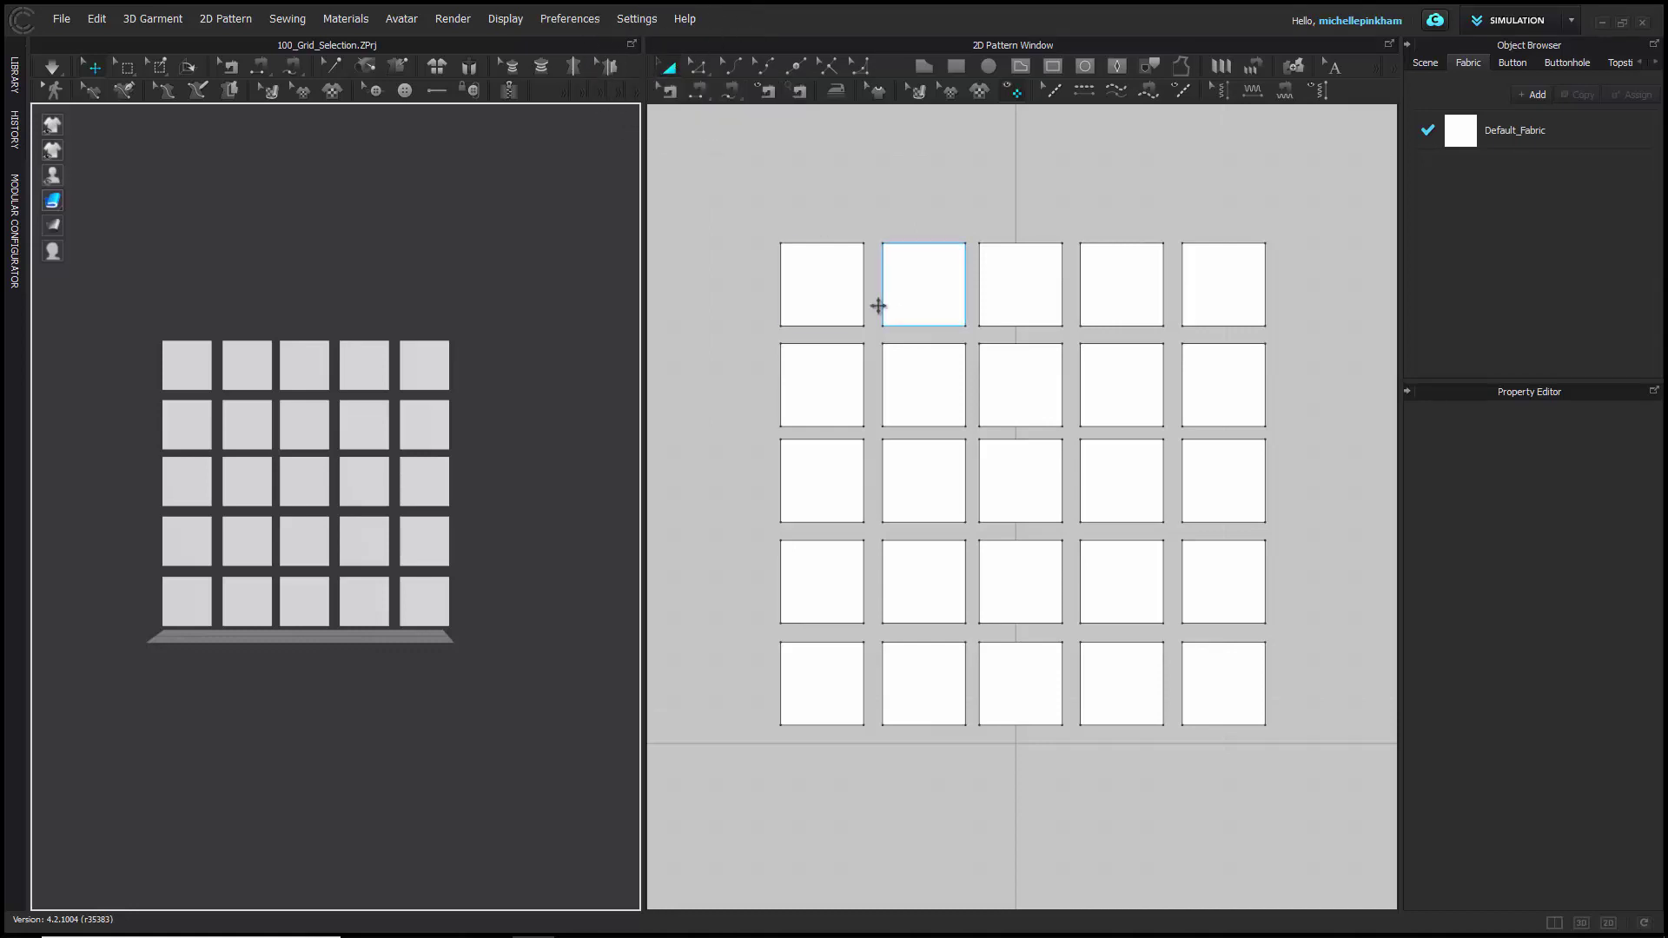
left_click(834, 290)
left_click(1242, 291)
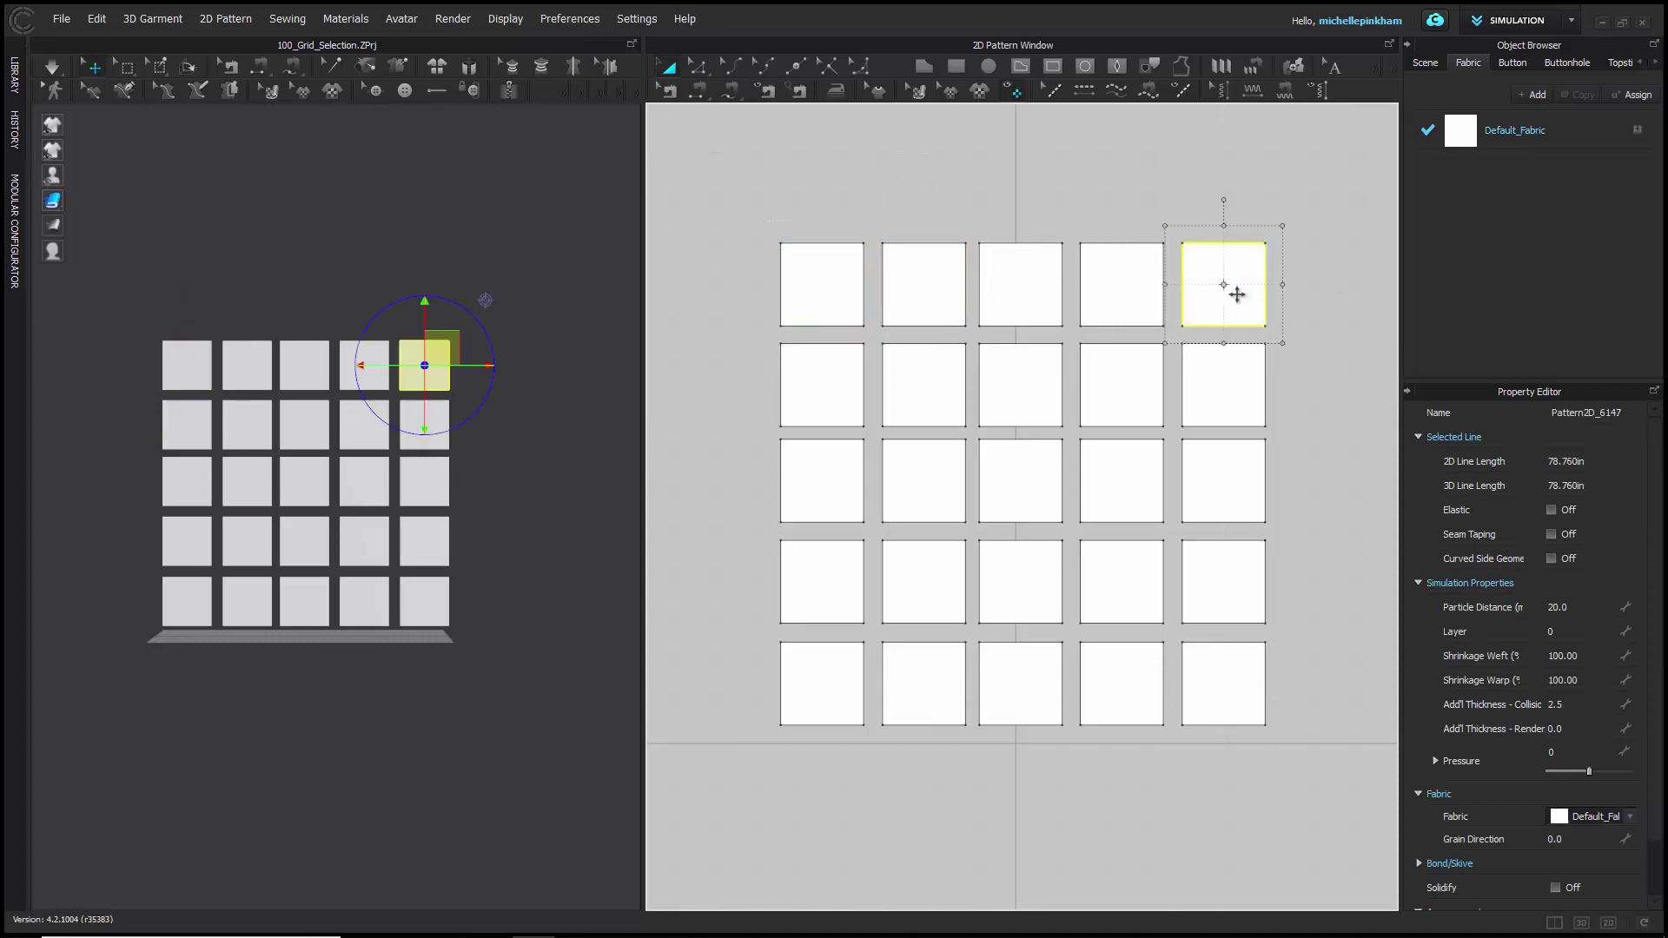
left_click(1083, 217)
left_click_drag(830, 272, 800, 243)
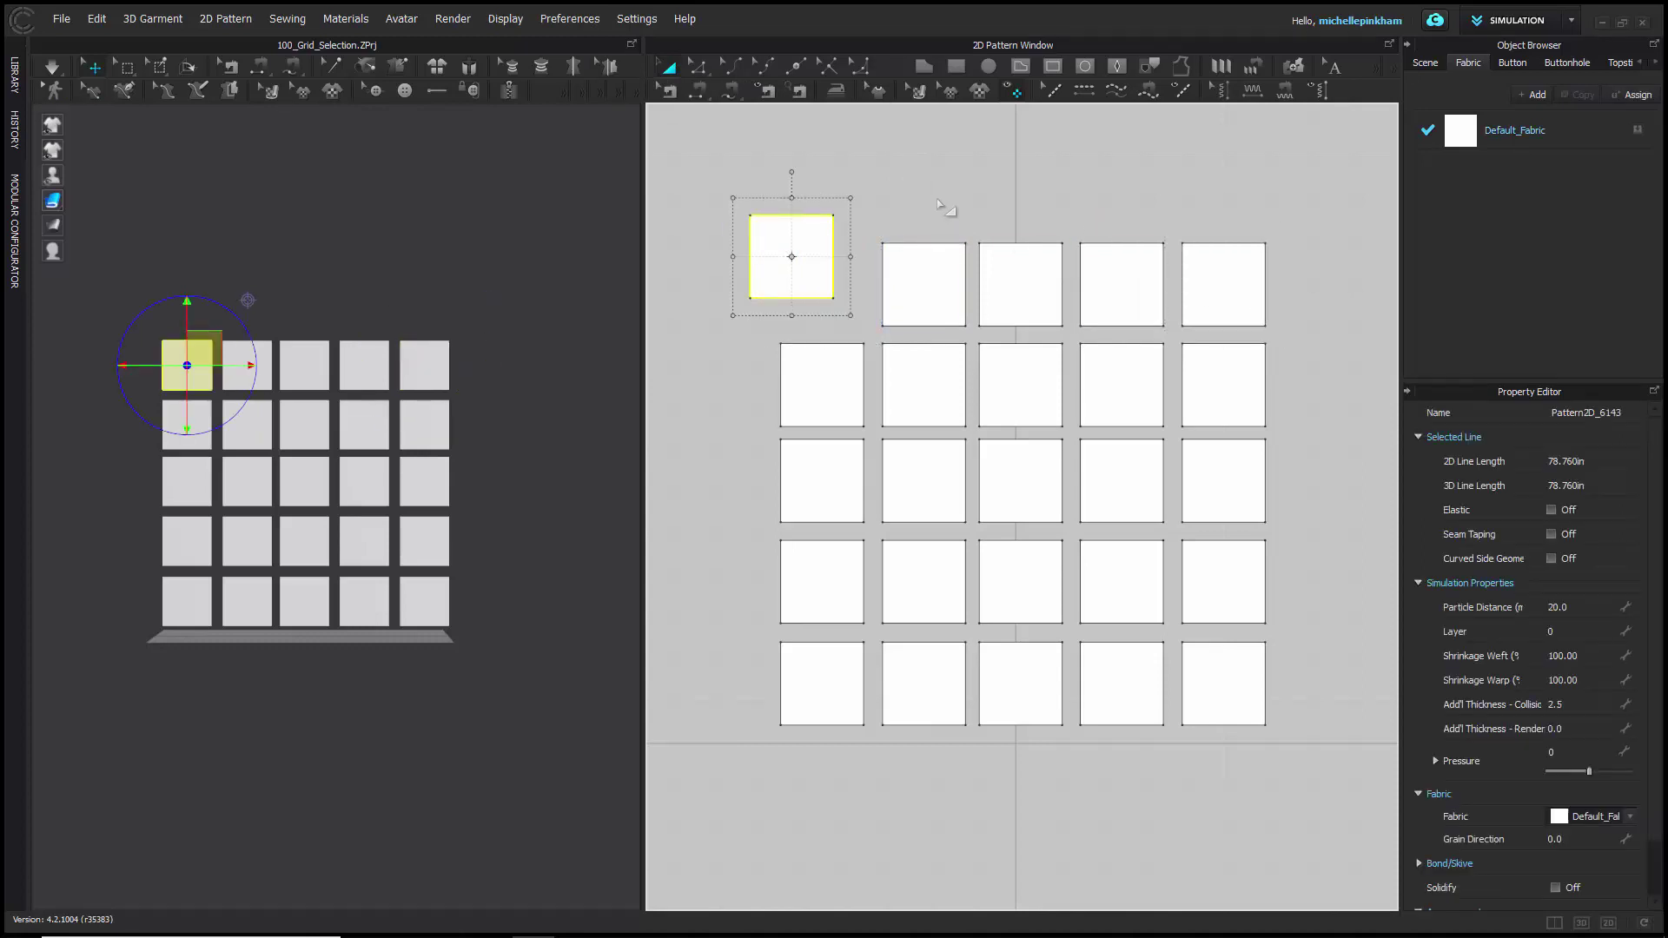
left_click(829, 322)
key("ctrl+z")
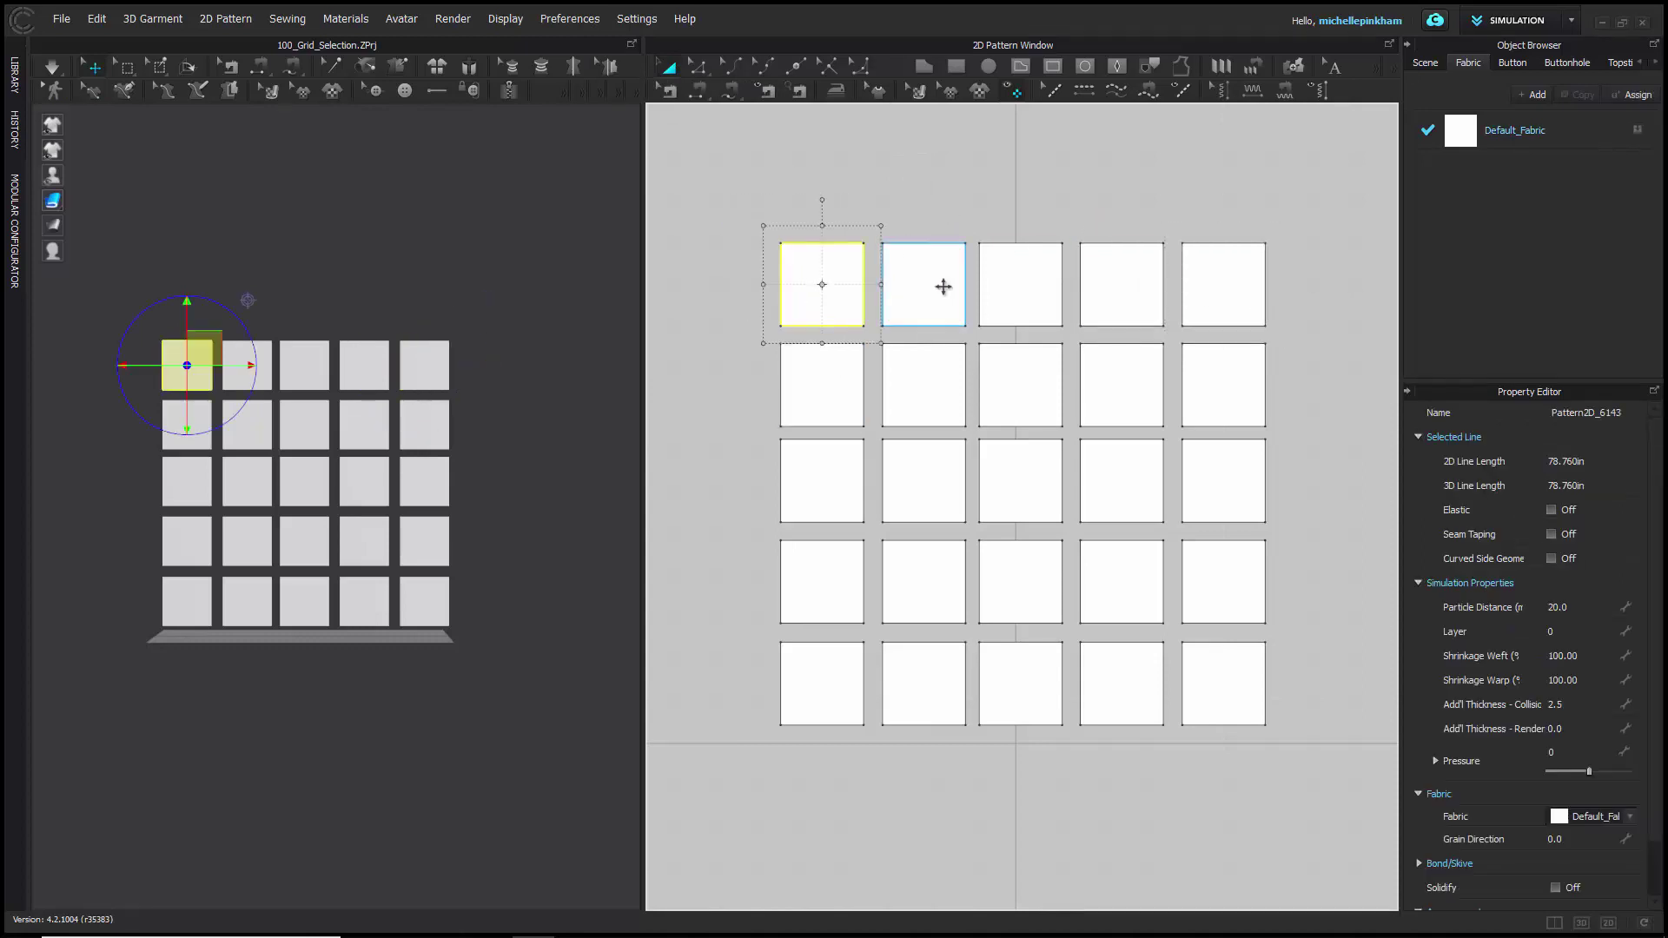
left_click(942, 283, "shift")
left_click(1014, 283, "shift")
left_click(1103, 268, "shift")
left_click(1231, 264, "shift")
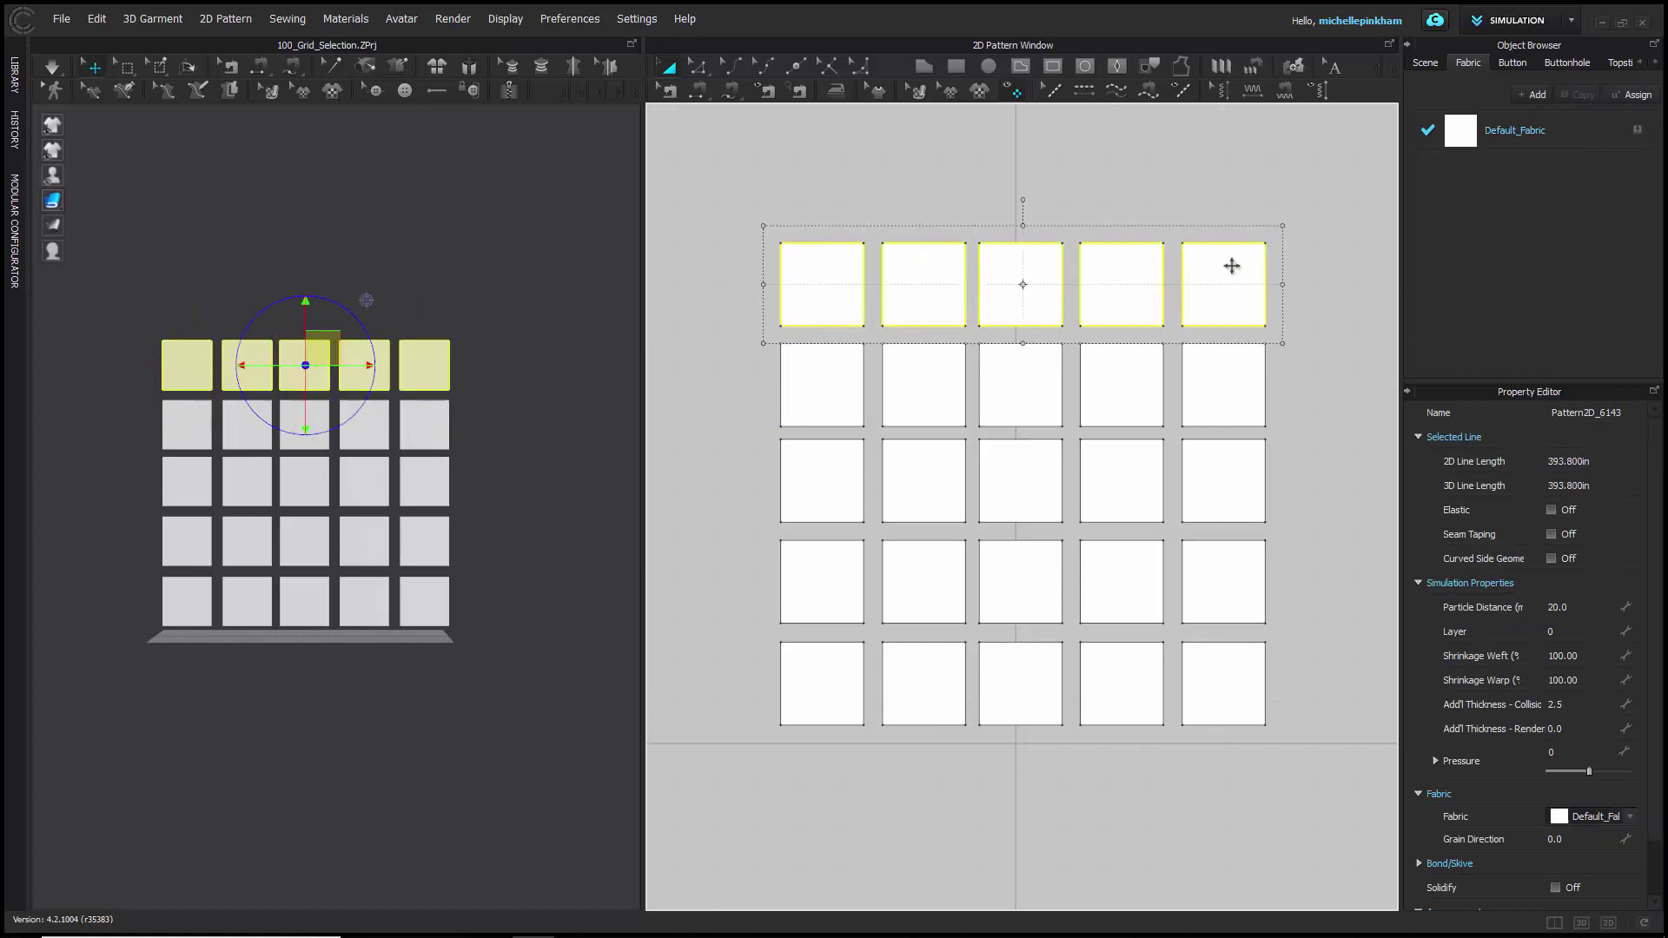
left_click(1217, 370, "shift")
left_click(1220, 471, "shift")
left_click(1222, 570, "shift")
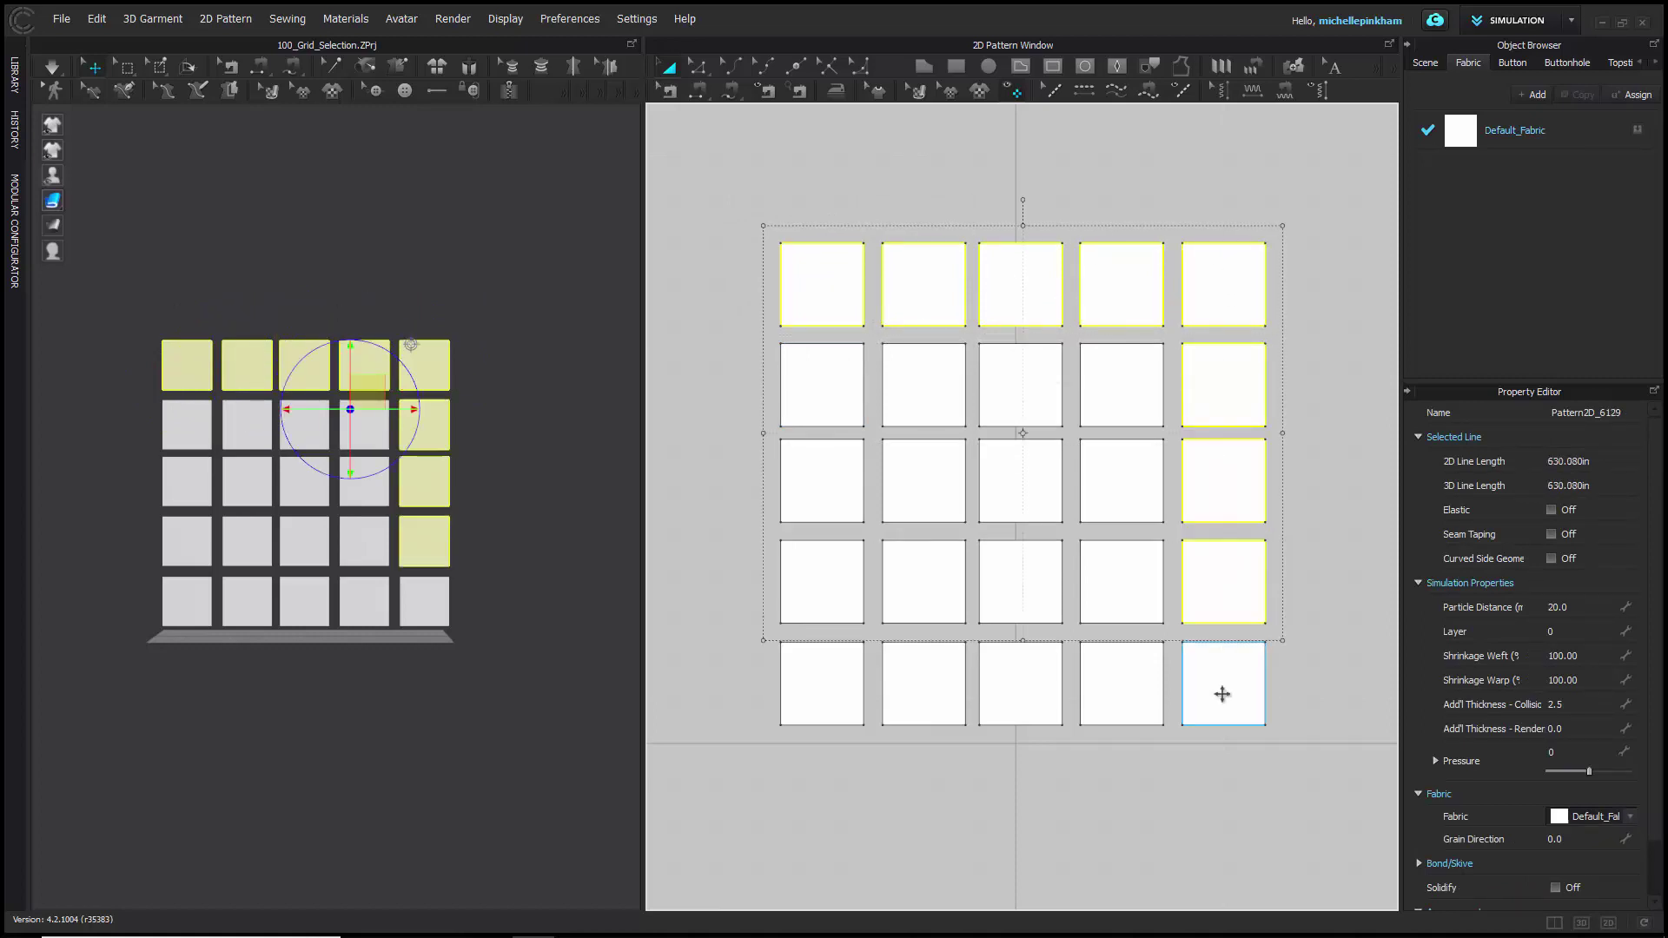
left_click(1222, 692, "shift")
left_click(1160, 698, "shift")
left_click(1145, 598, "shift")
left_click(1139, 515, "shift")
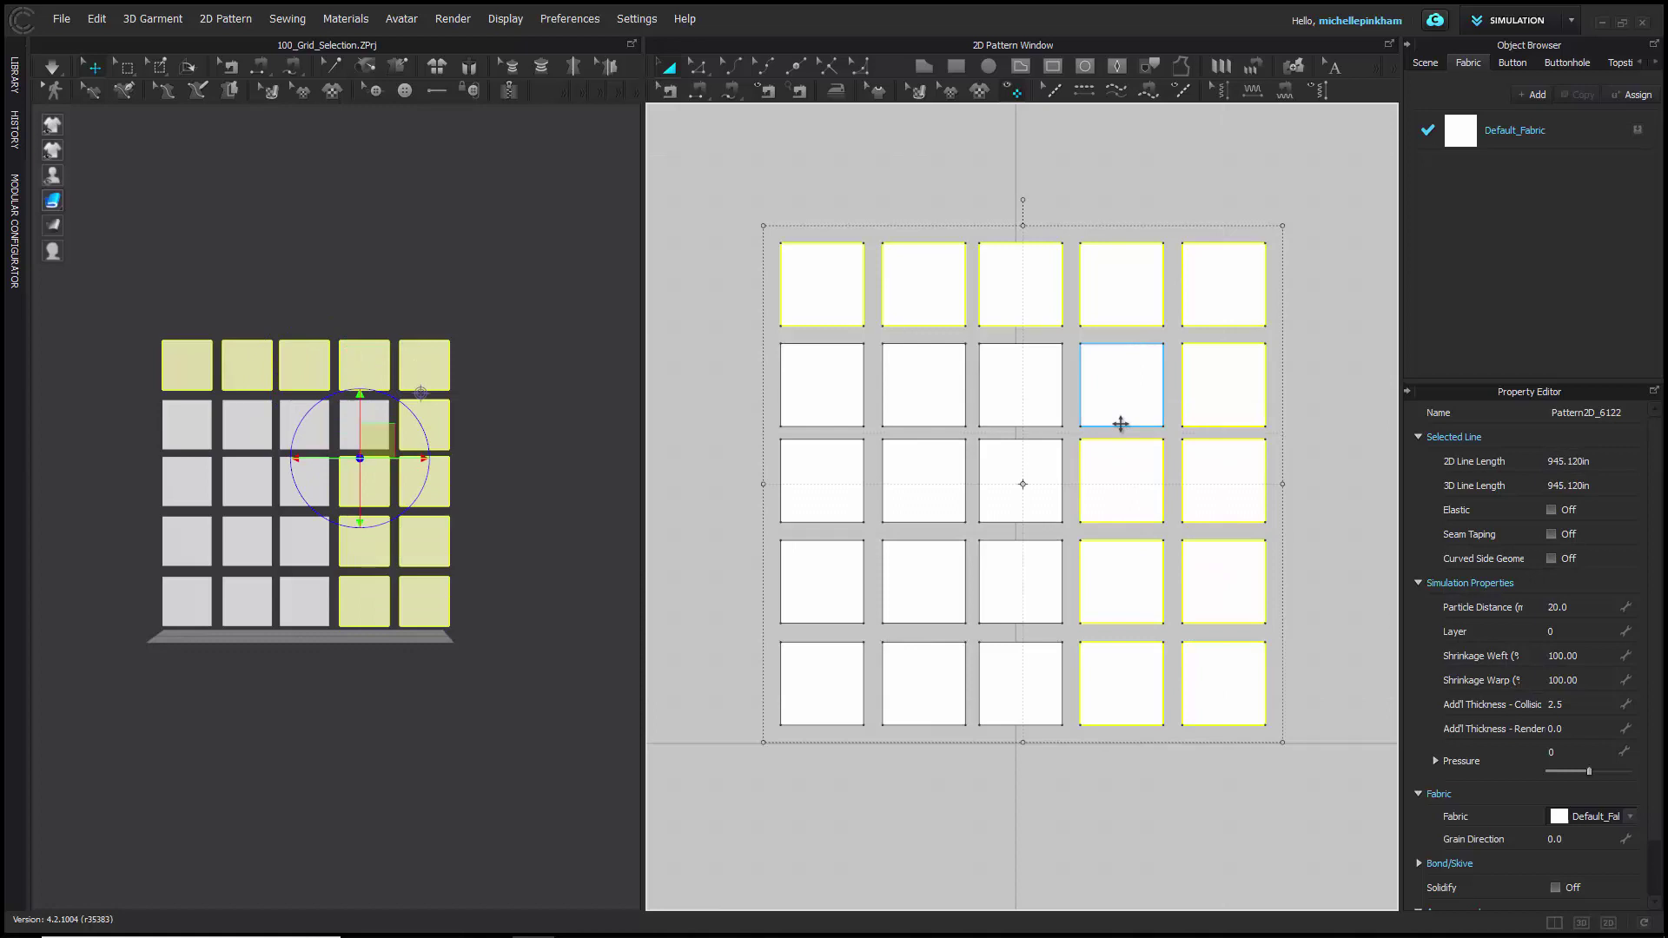
left_click(1119, 419, "shift")
left_click(999, 402, "shift")
left_click(921, 398, "shift")
left_click(835, 399, "shift")
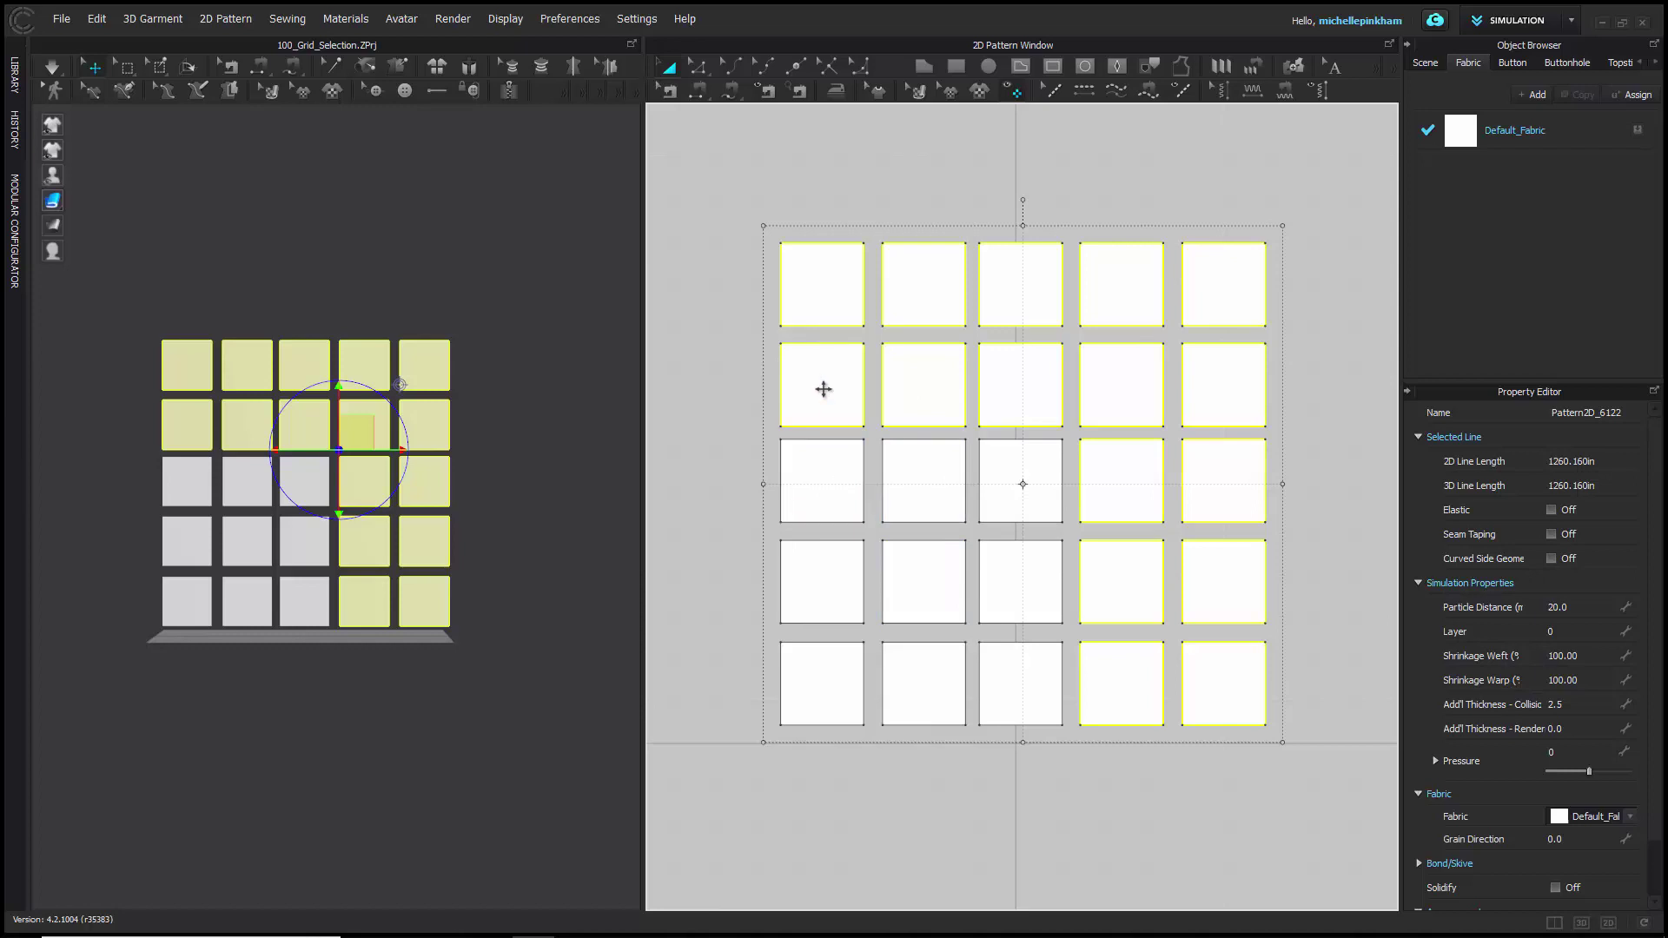
left_click(822, 383, "shift")
left_click(819, 279, "shift")
left_click(921, 271, "shift")
left_click(930, 376, "shift")
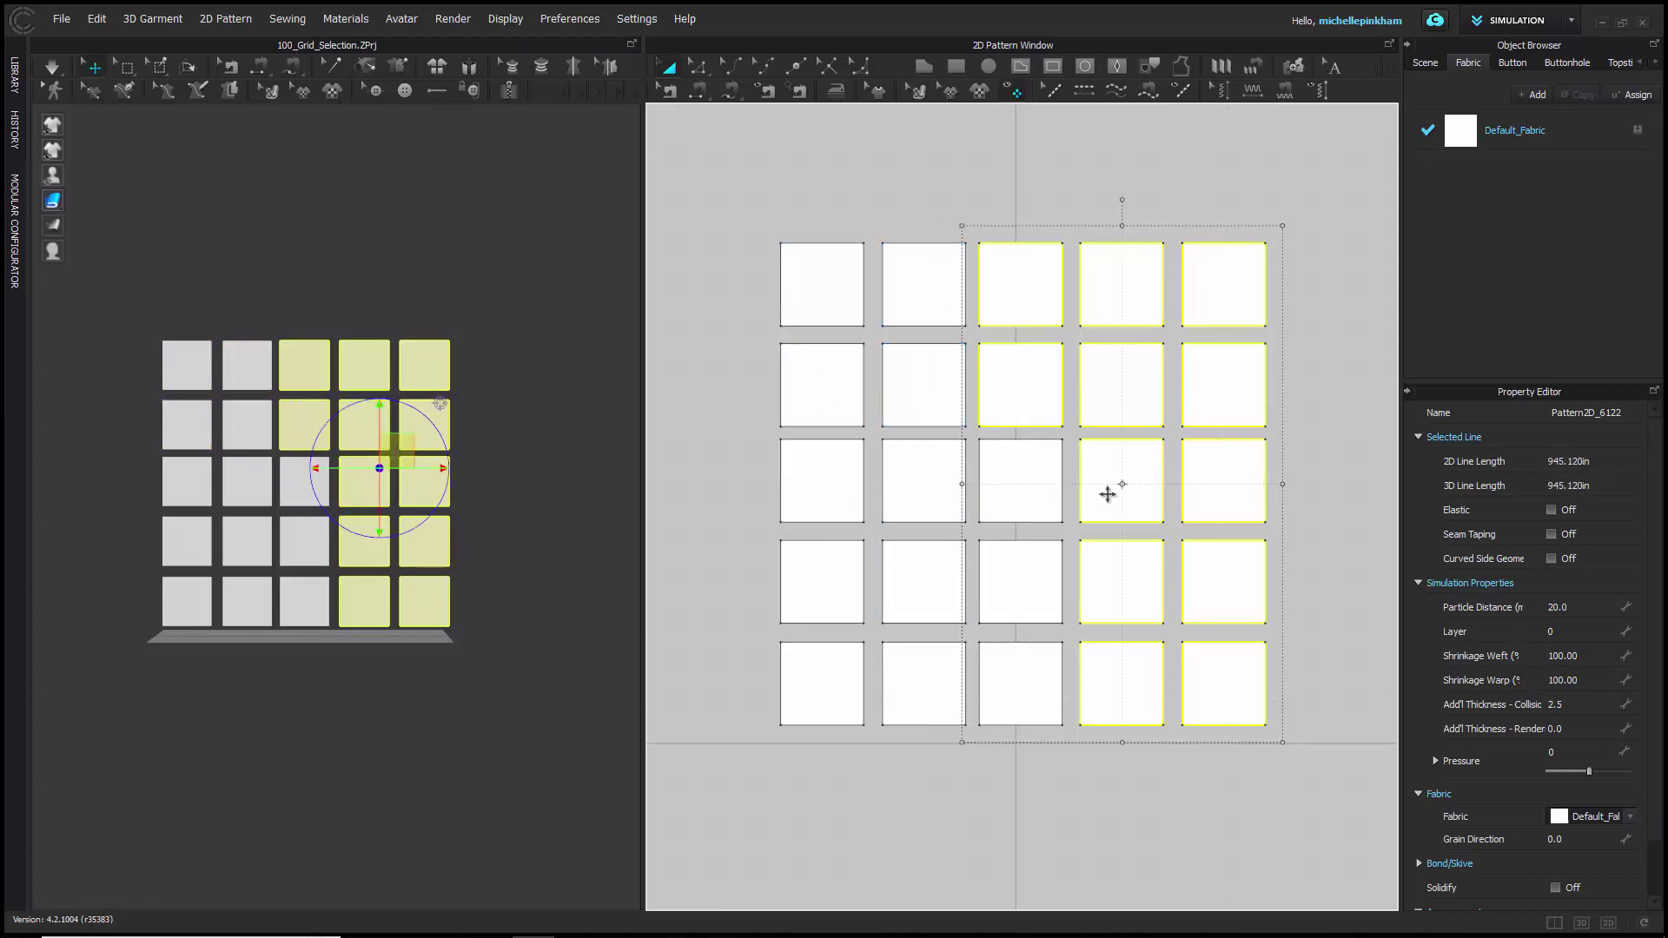
left_click(1047, 406, "shift")
left_click(1028, 299, "shift")
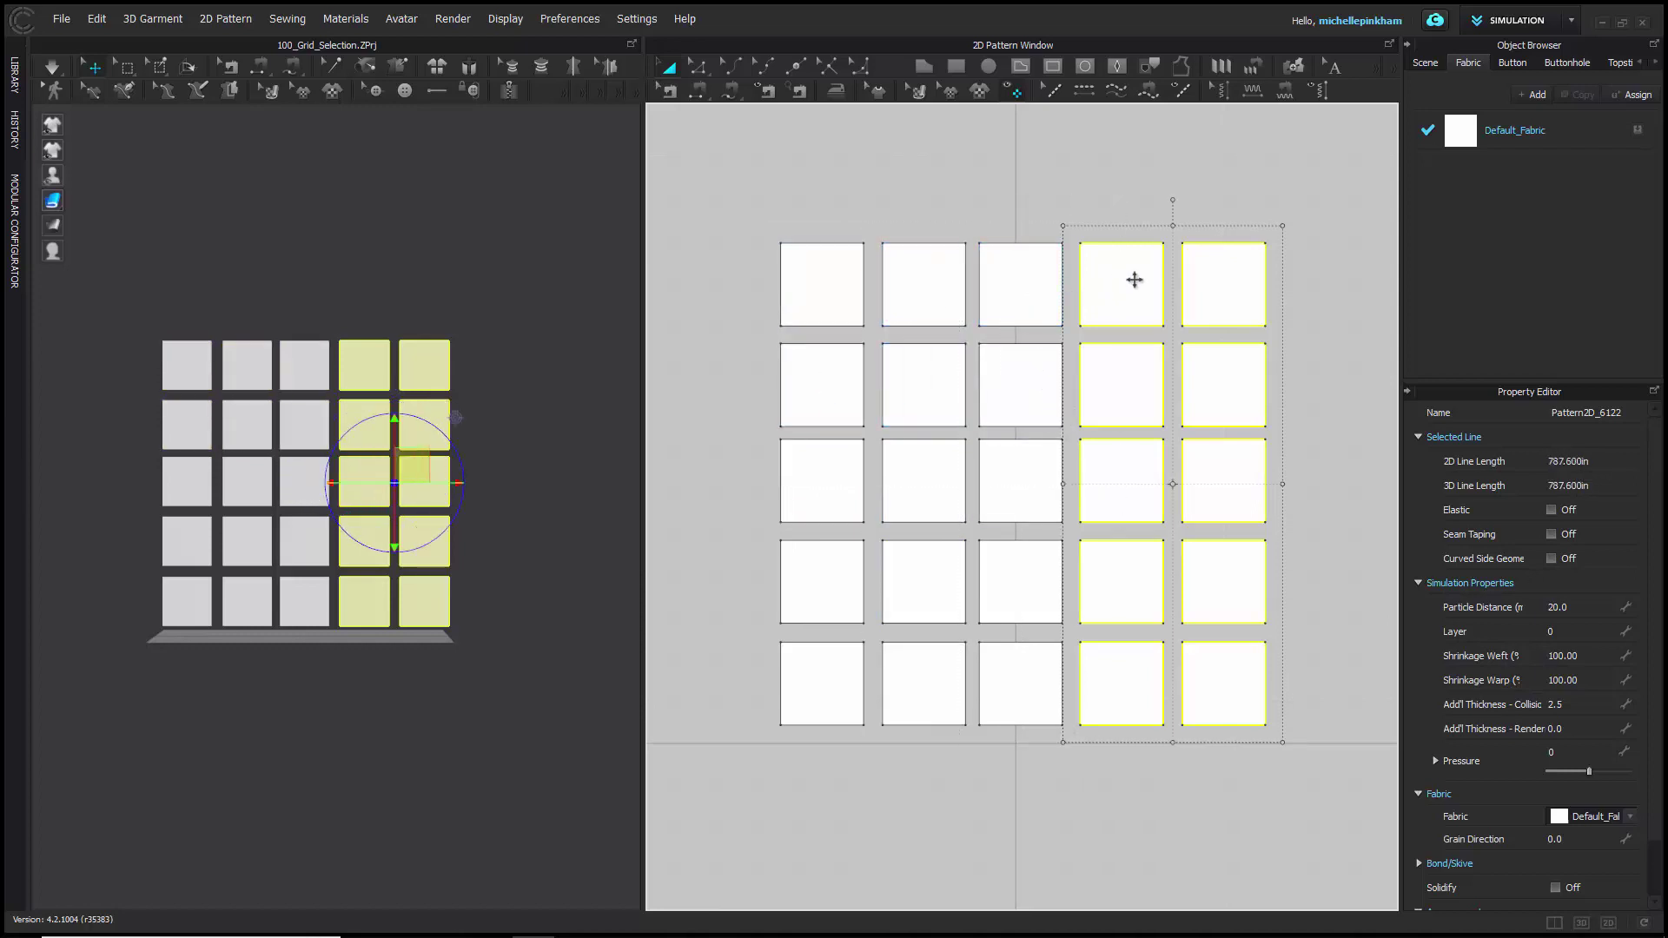
left_click(1277, 187)
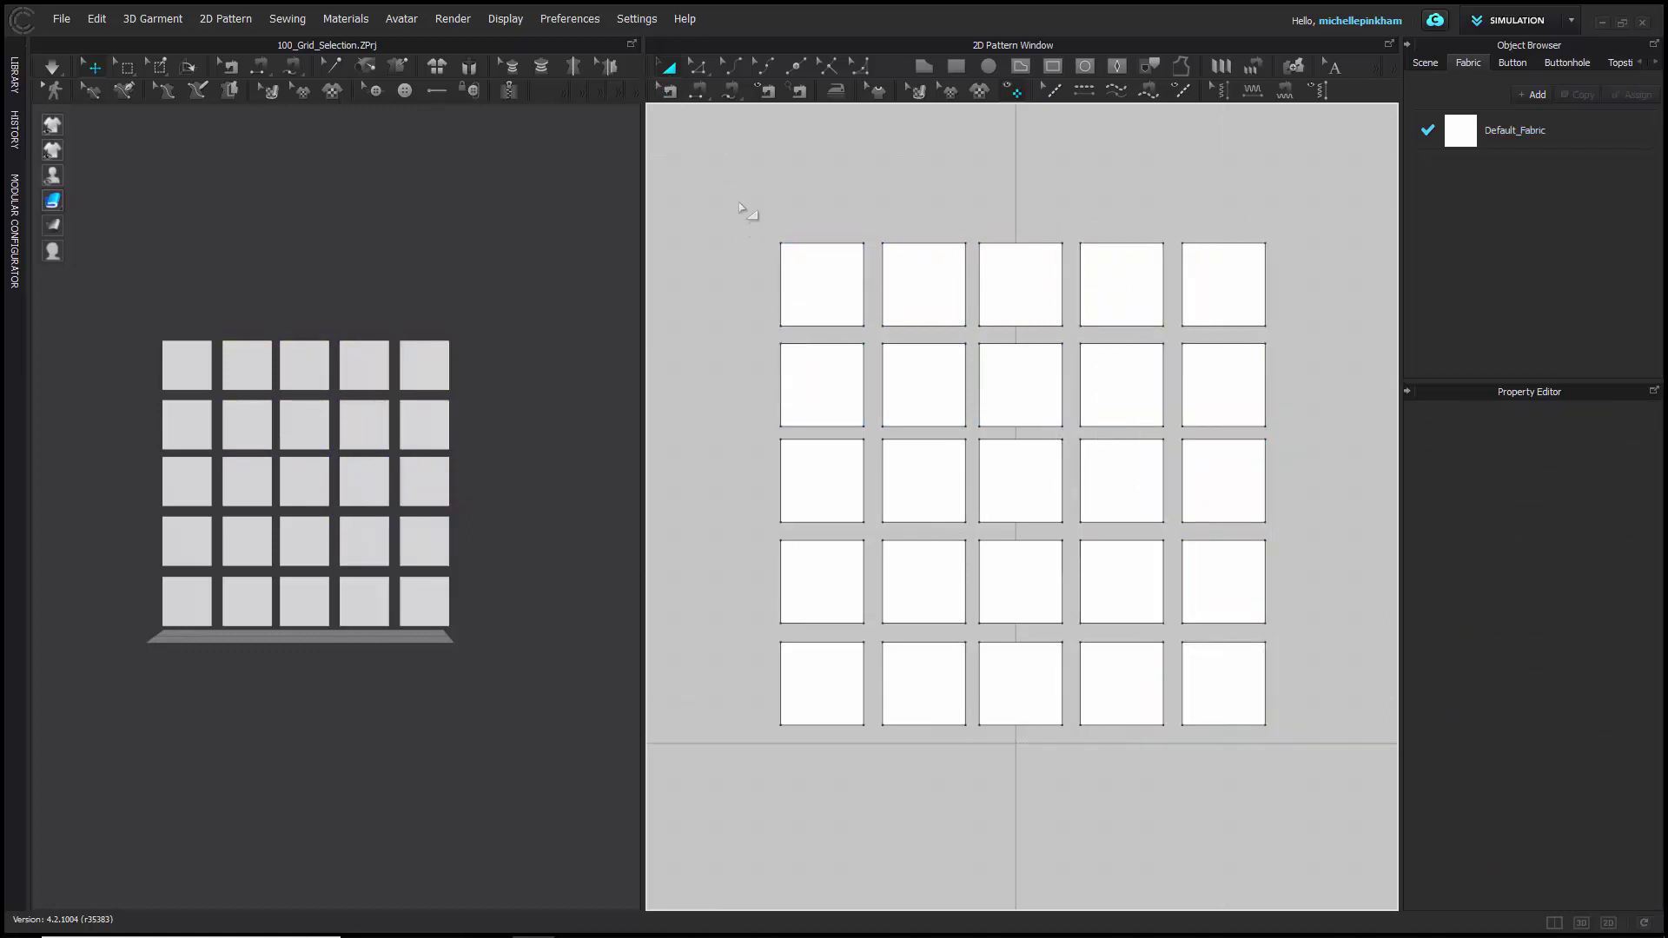
left_click_drag(738, 200, 1316, 797)
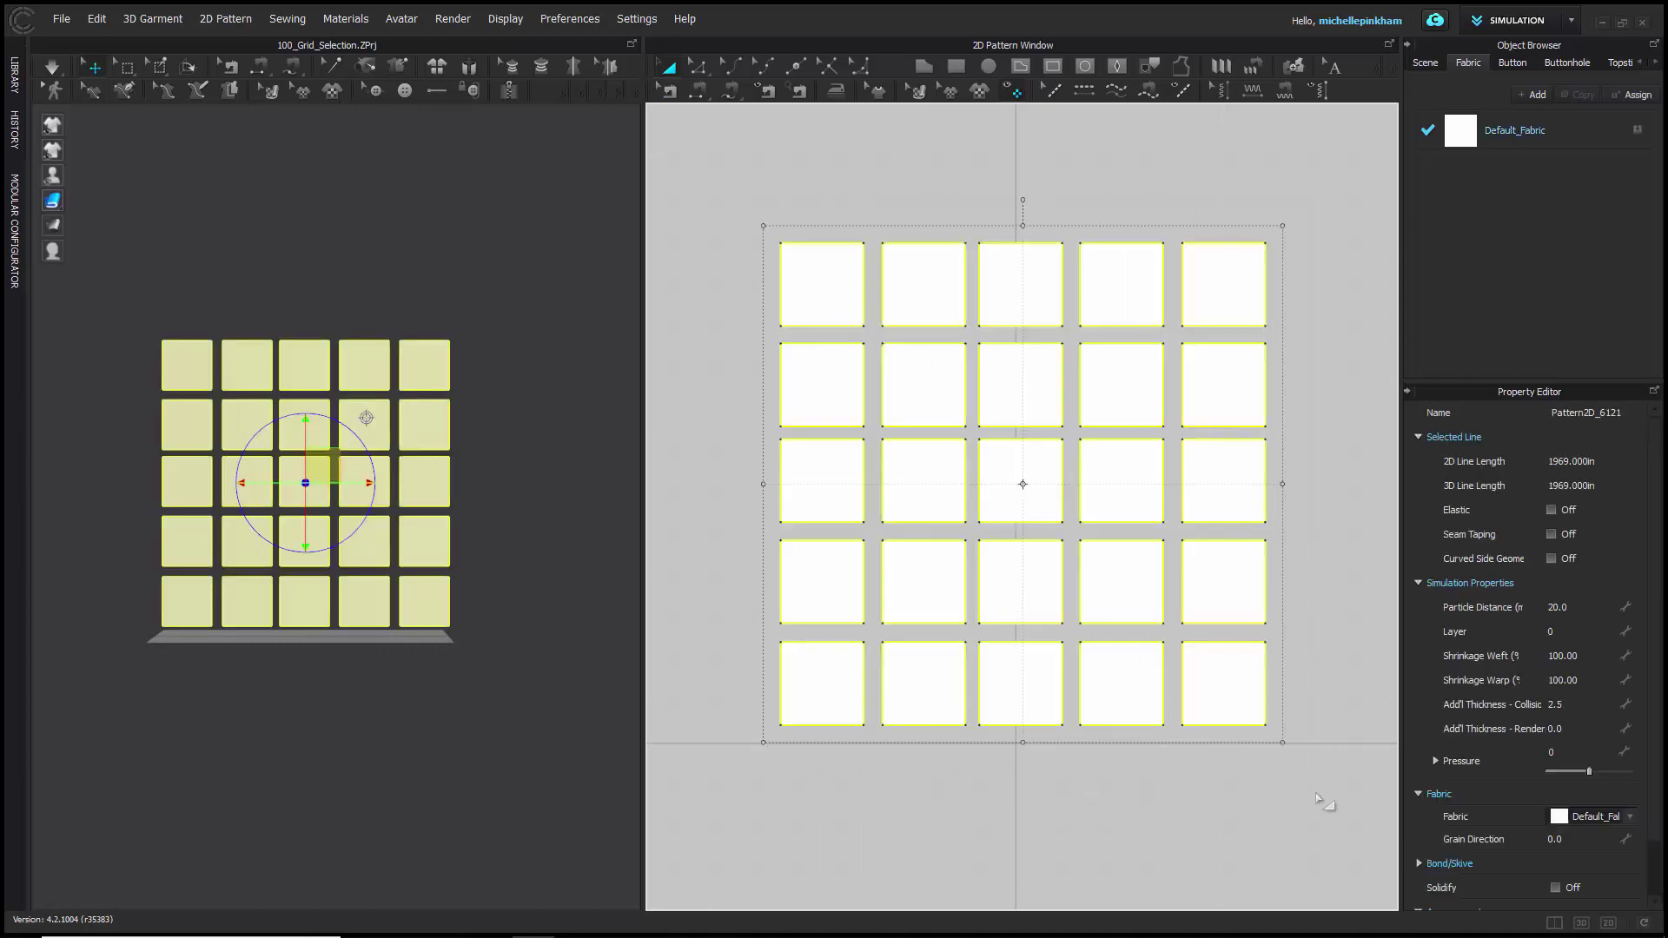
left_click(781, 171)
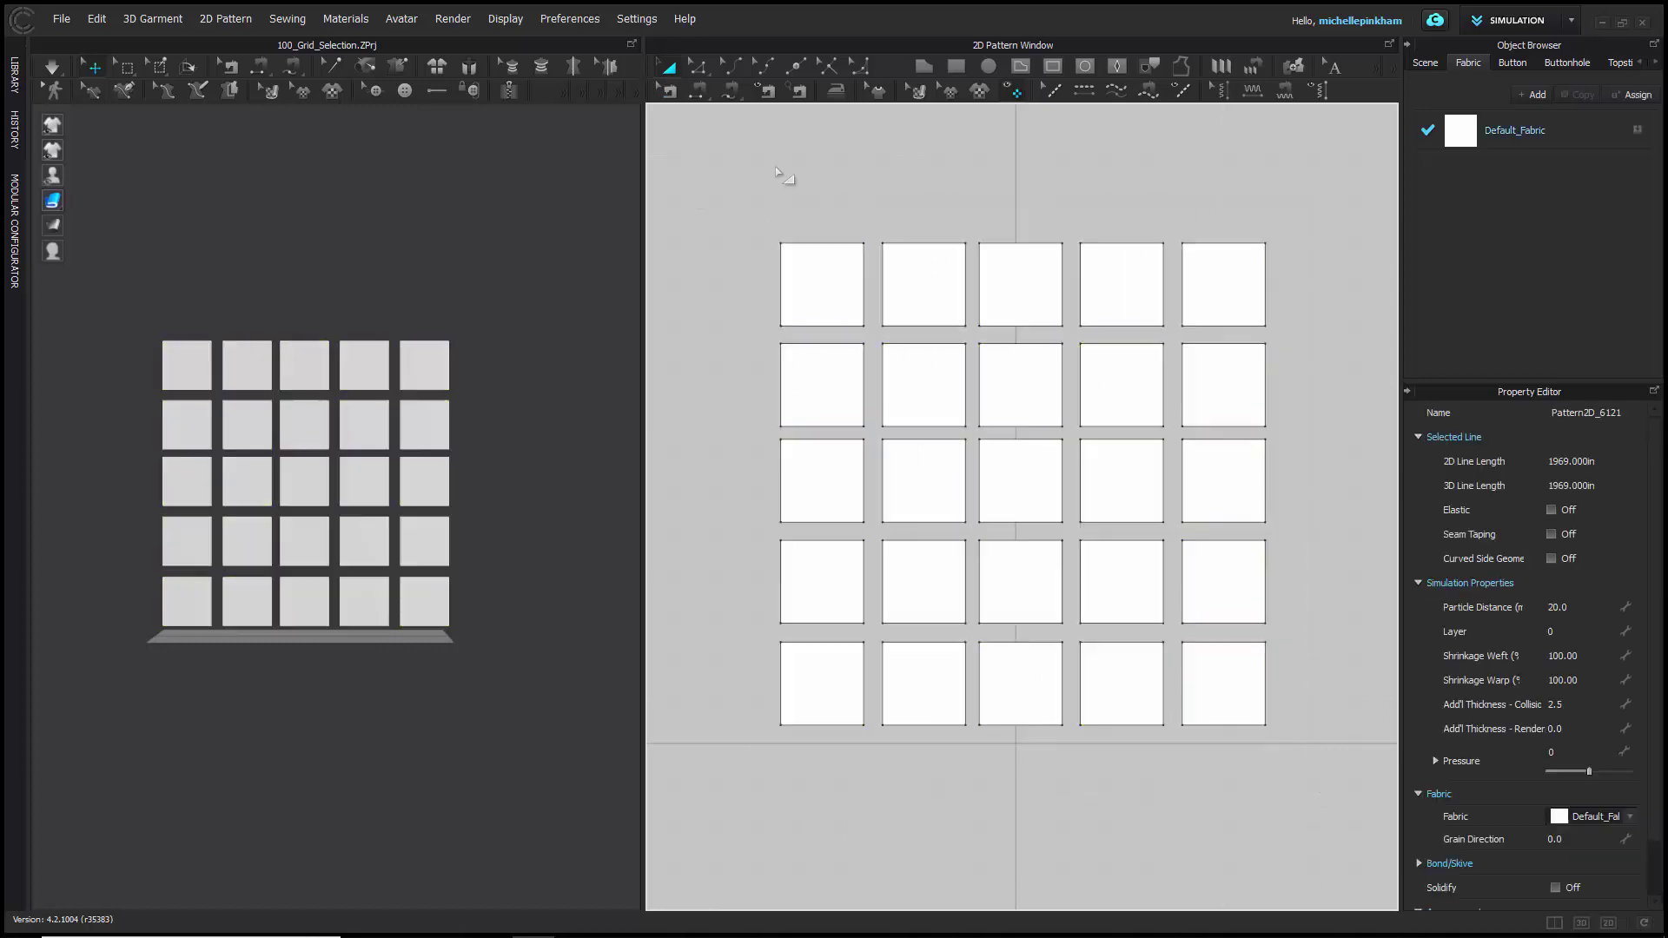
left_click_drag(744, 205, 1042, 500)
left_click(1323, 452)
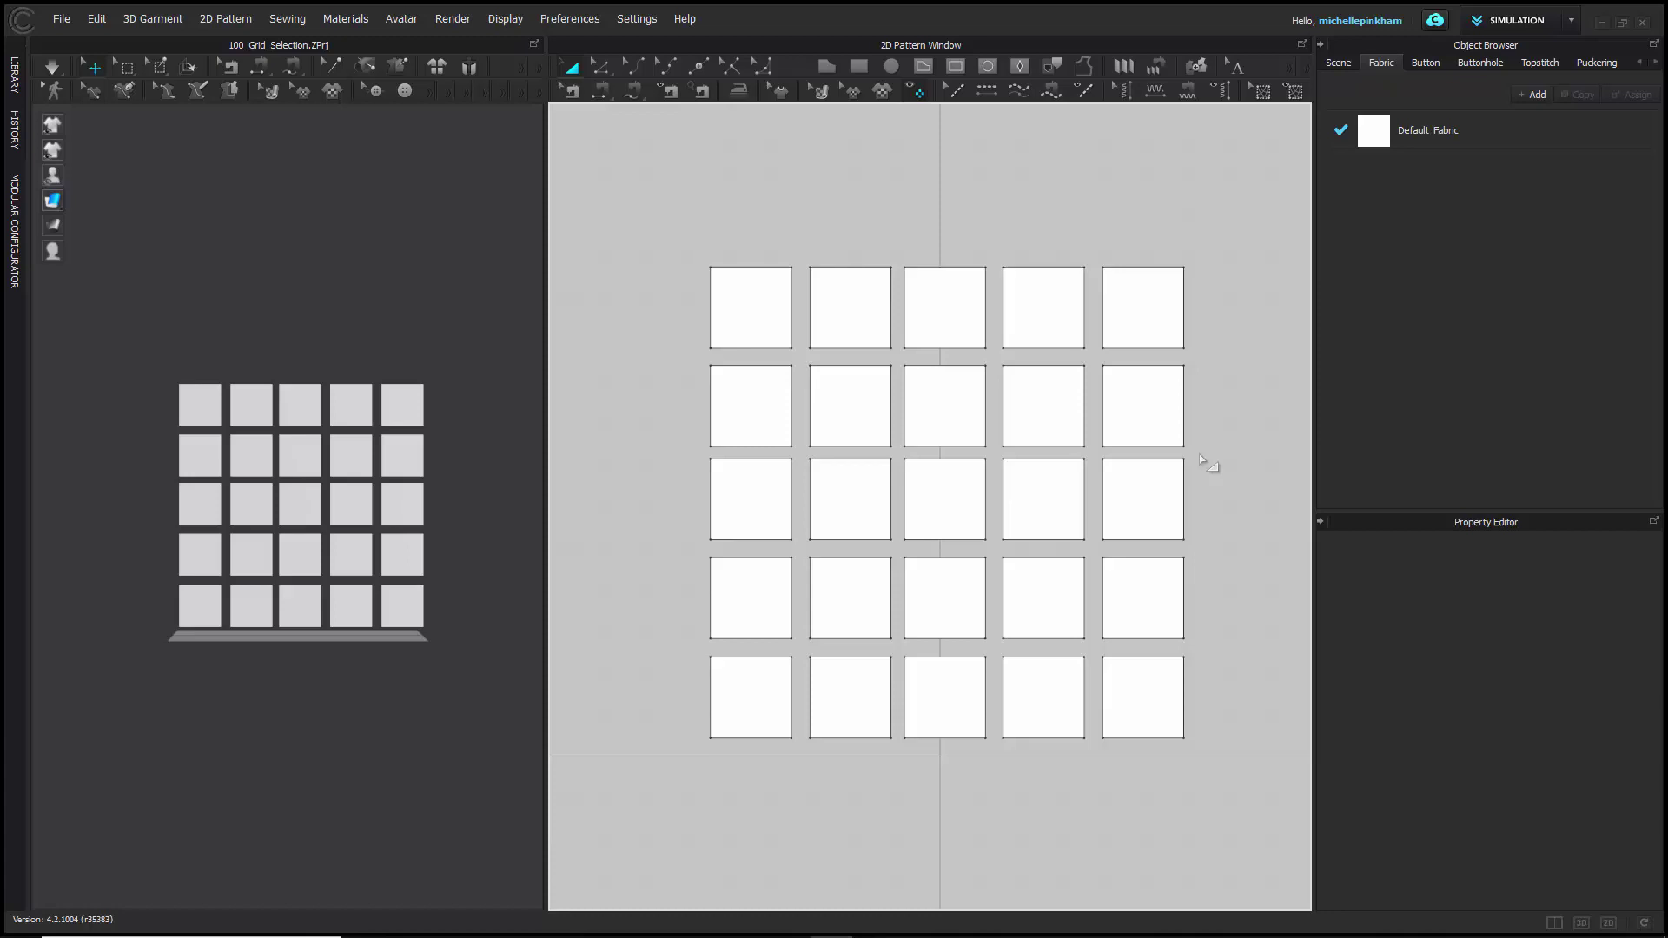
mouse_move(1203, 453)
left_mouse_down()
mouse_move(994, 454)
mouse_move(987, 766)
mouse_move(1133, 773)
mouse_move(1093, 748)
mouse_move(1092, 643)
mouse_move(1204, 645)
mouse_move(1229, 586)
mouse_move(1210, 455)
left_mouse_up()
left_click(1017, 782)
mouse_move(1207, 760)
left_mouse_down()
mouse_move(1024, 781)
mouse_move(910, 761)
mouse_move(919, 645)
mouse_move(990, 648)
mouse_move(996, 543)
mouse_move(1020, 545)
mouse_move(1055, 464)
mouse_move(1024, 452)
mouse_move(1208, 449)
mouse_move(1236, 541)
mouse_move(1209, 763)
left_mouse_up()
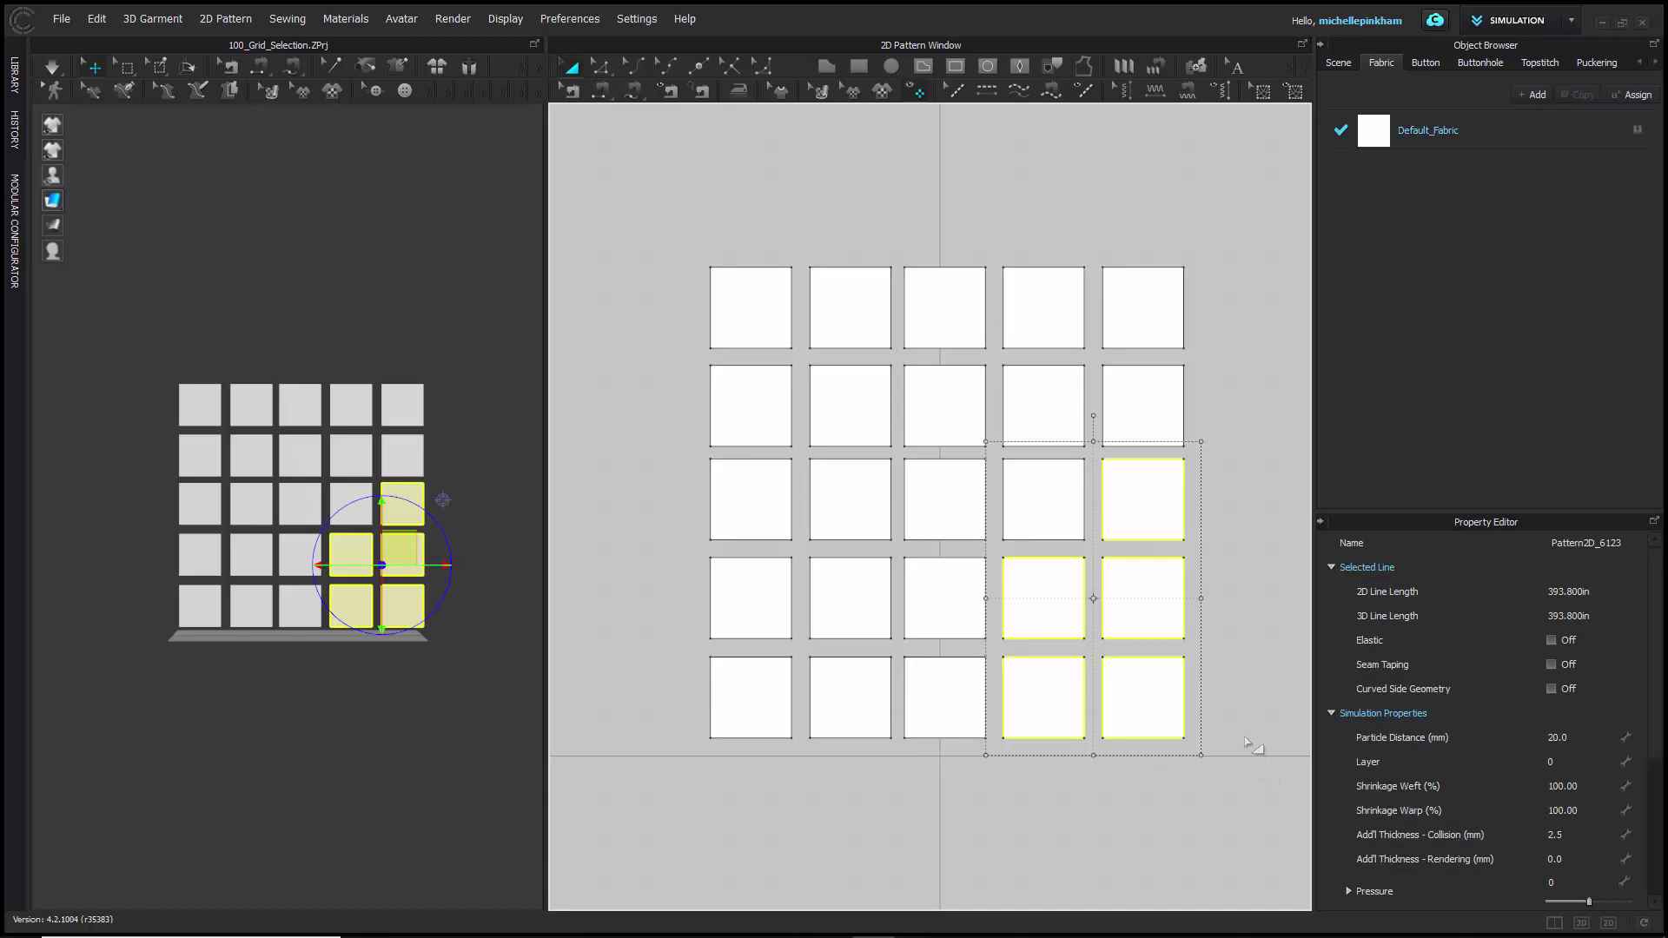
mouse_move(892, 246)
left_mouse_down()
mouse_move(1220, 578)
mouse_move(1201, 649)
mouse_move(902, 648)
mouse_move(901, 253)
left_mouse_up()
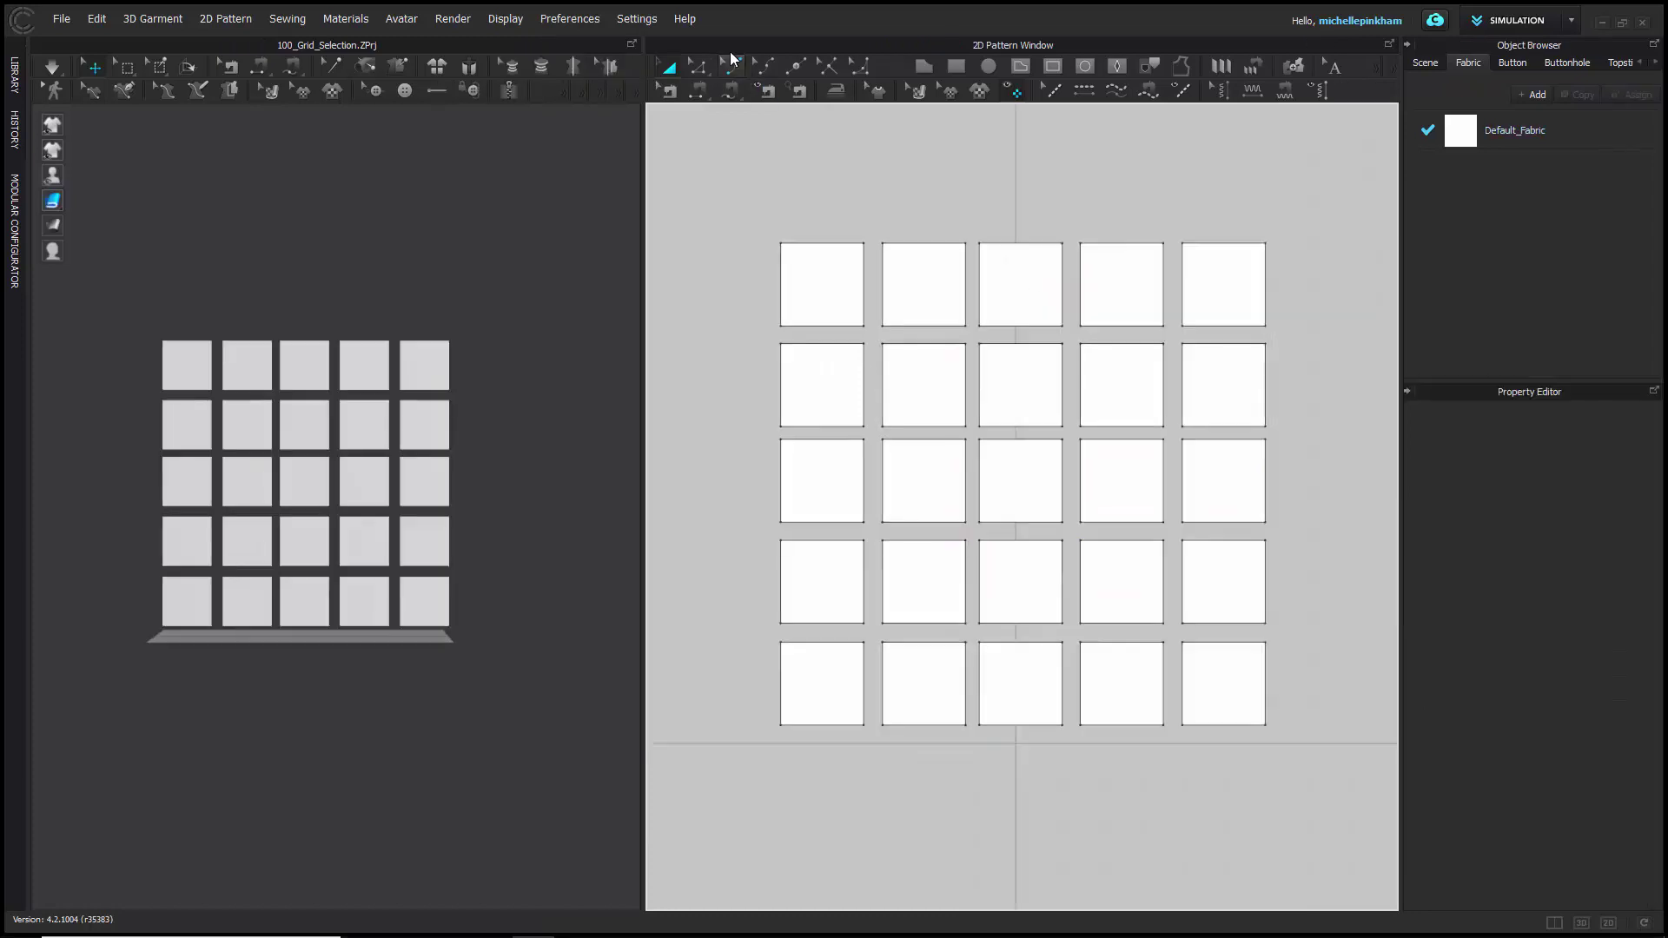
Step: Switch to the 2D Transform Pattern tool, select all 25 squares with Ctrl+A, then deselect them
left_click(94, 68)
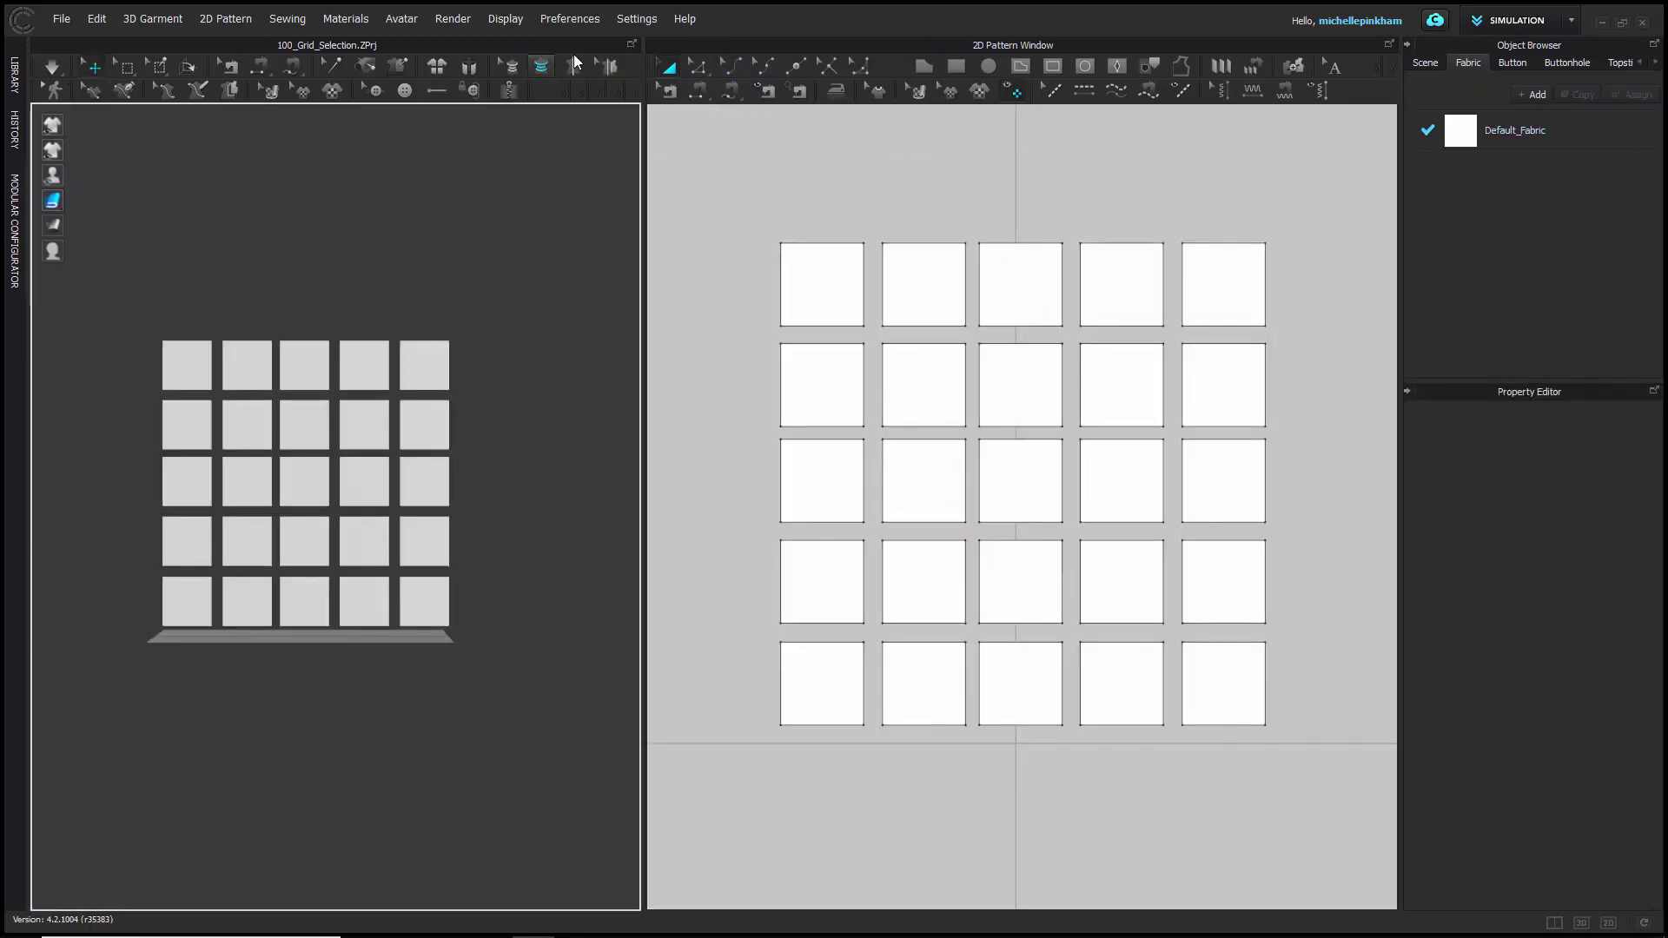
left_click(668, 72)
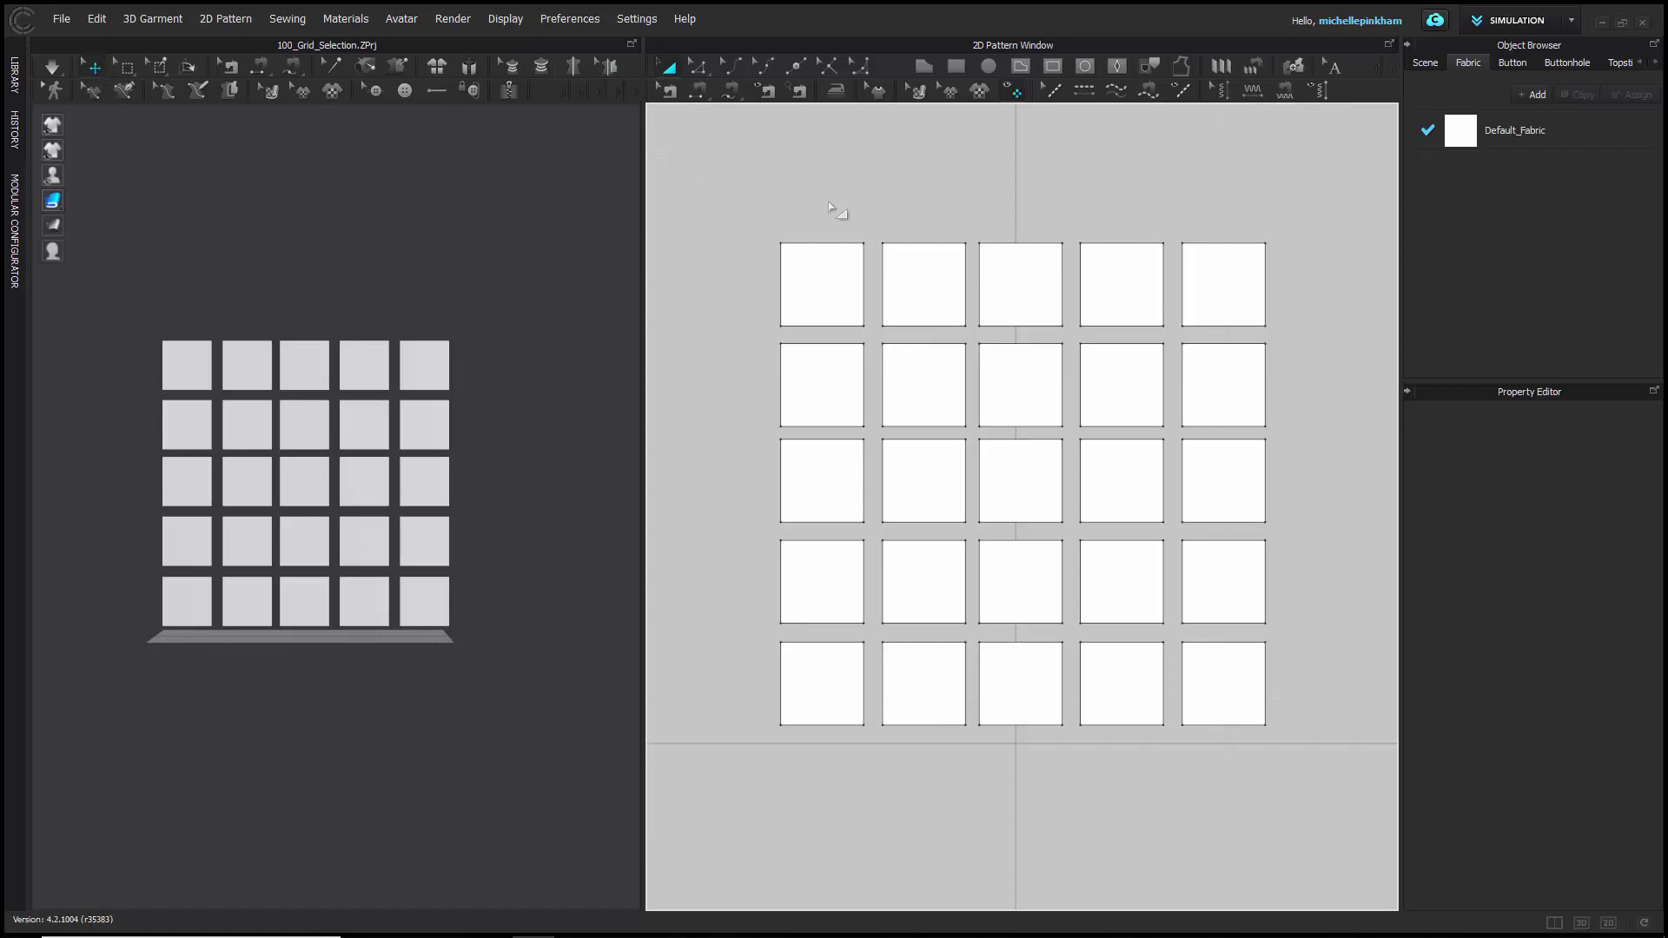
key("ctrl+a")
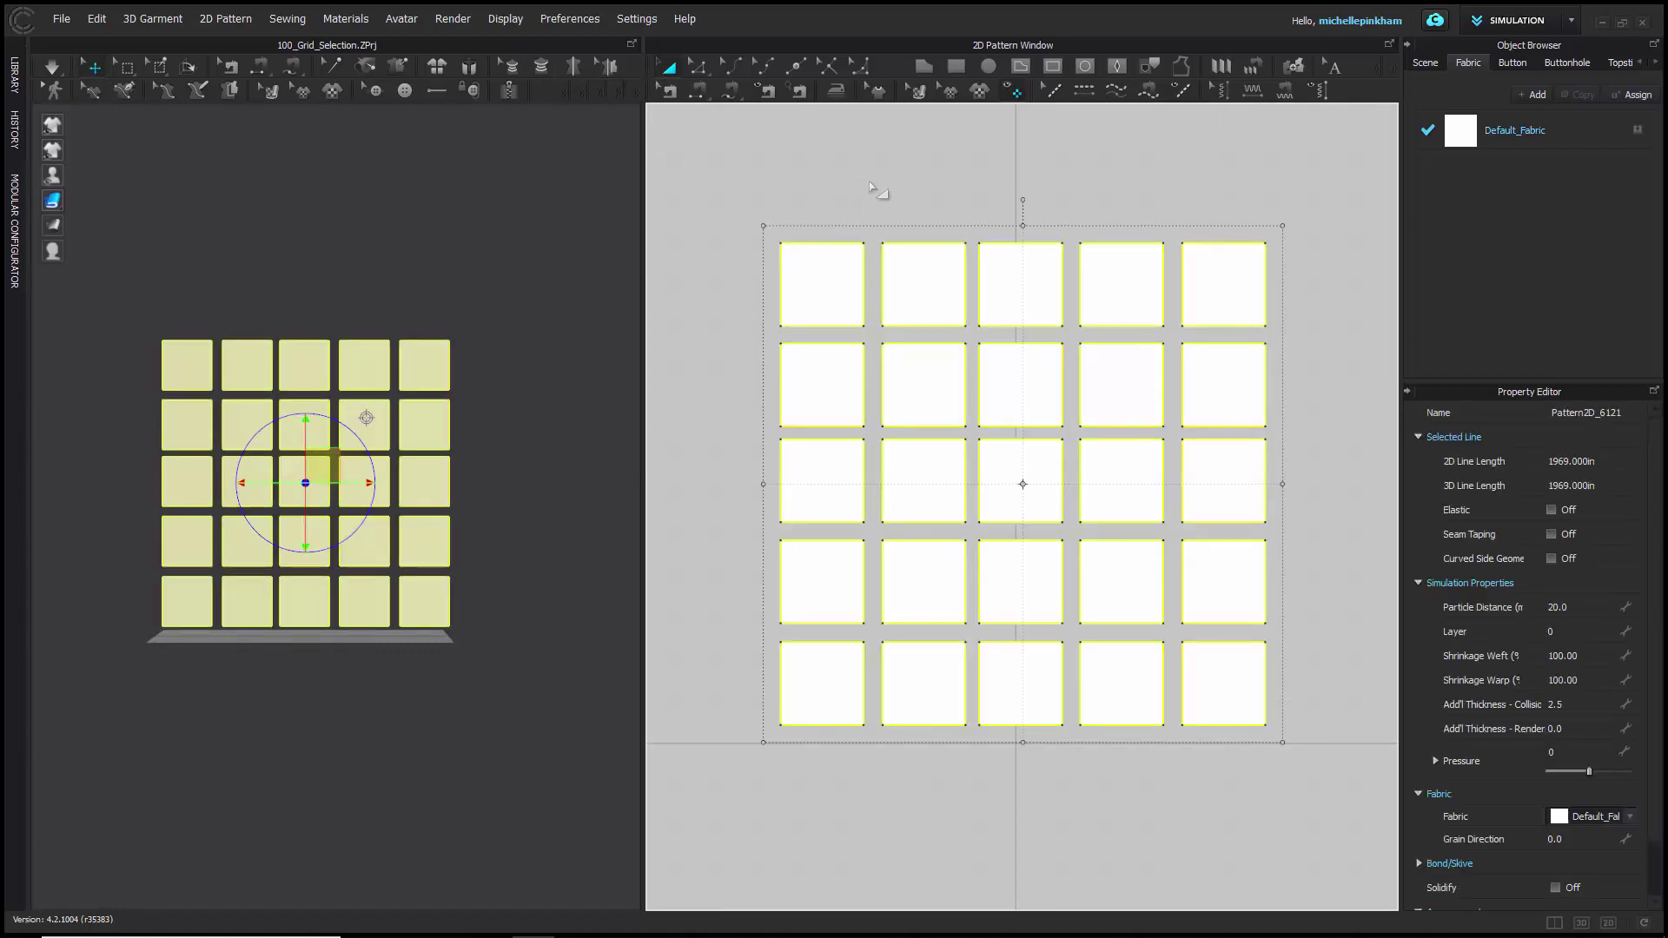
left_click(786, 215)
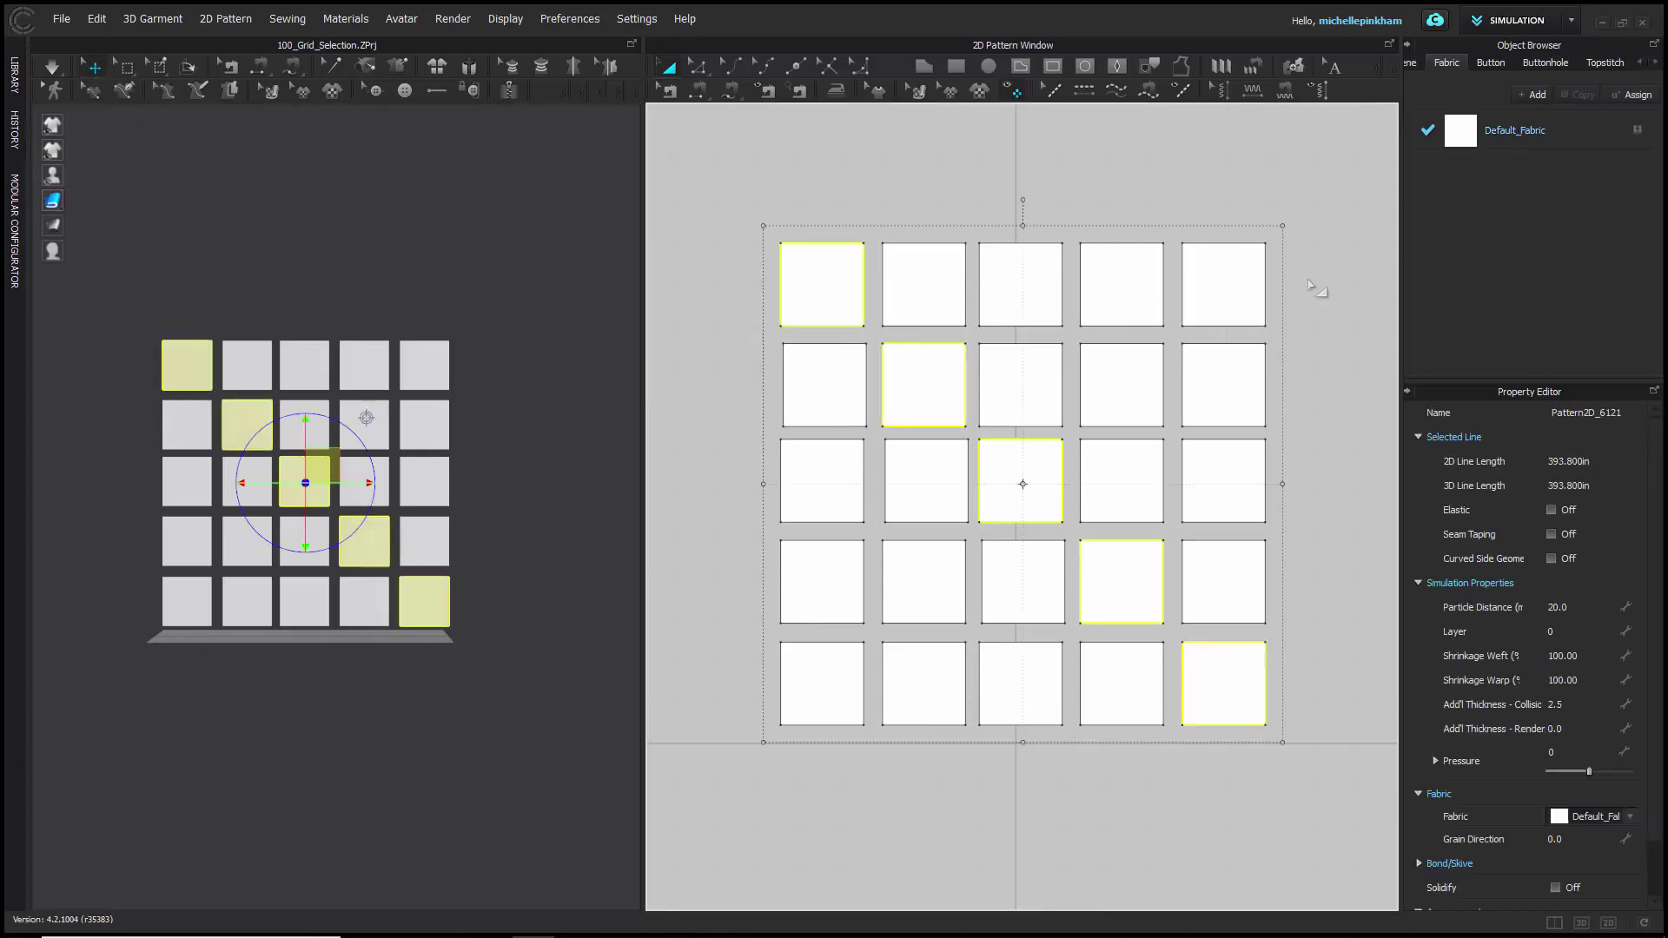
Step: Reselect the five diagonal squares, invert to the other twenty, then deselect everything
left_click(1334, 425)
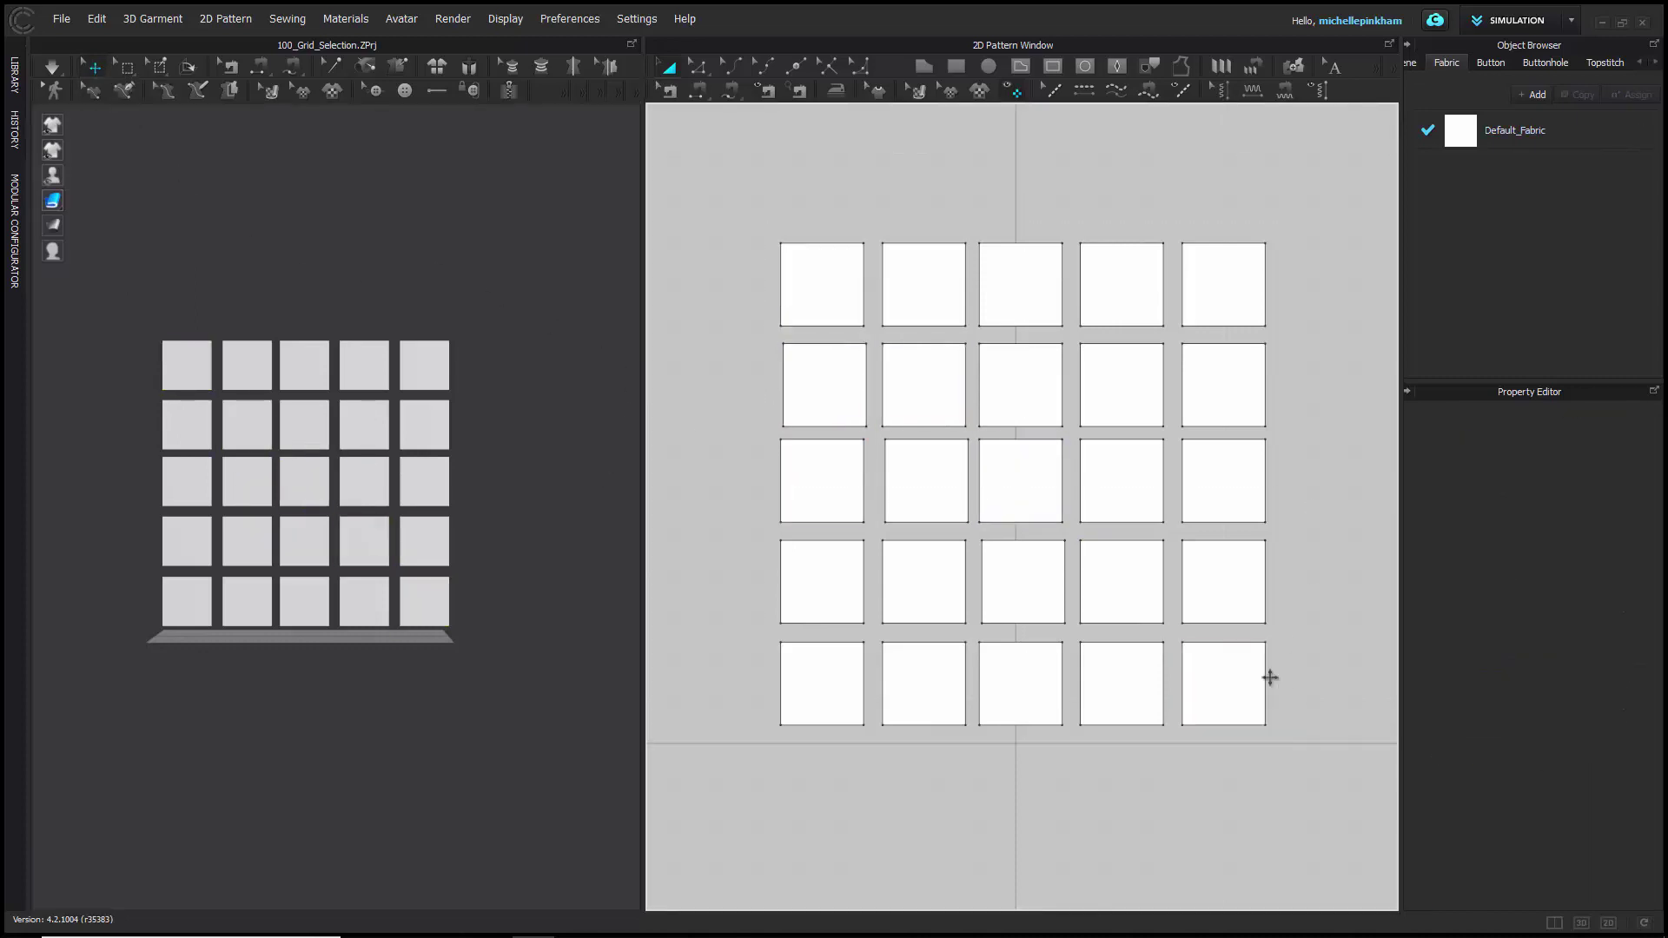
left_click(1253, 712)
left_click(1130, 595, "shift")
left_click(990, 476, "shift")
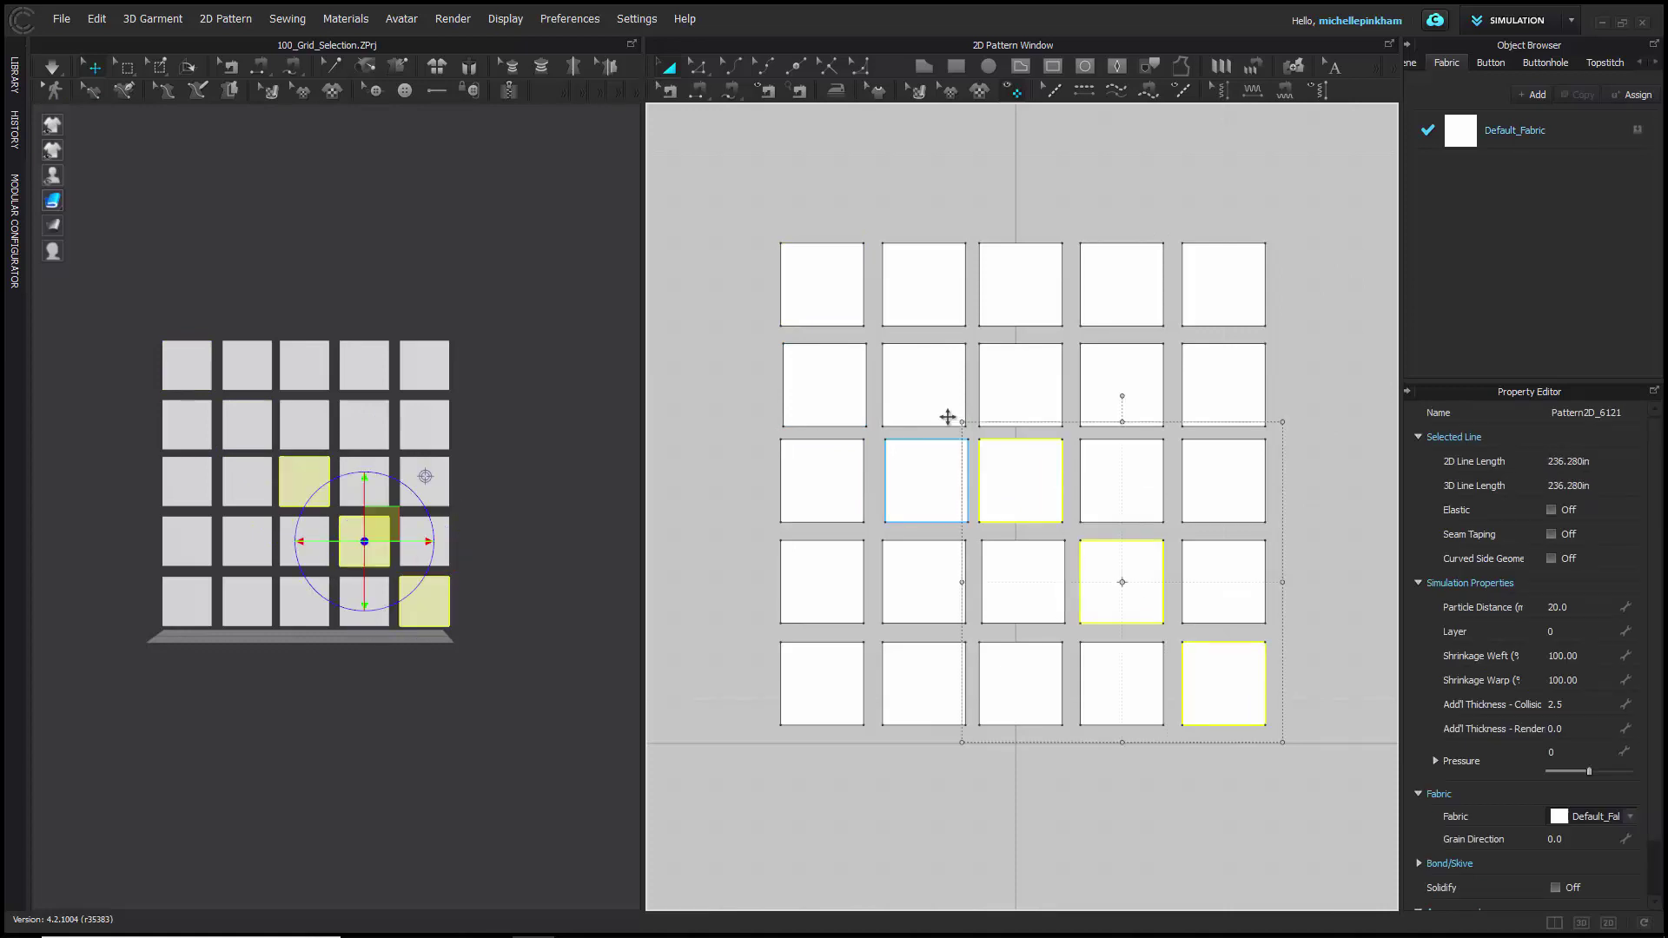
left_click(950, 417, "shift")
left_click(793, 252, "shift")
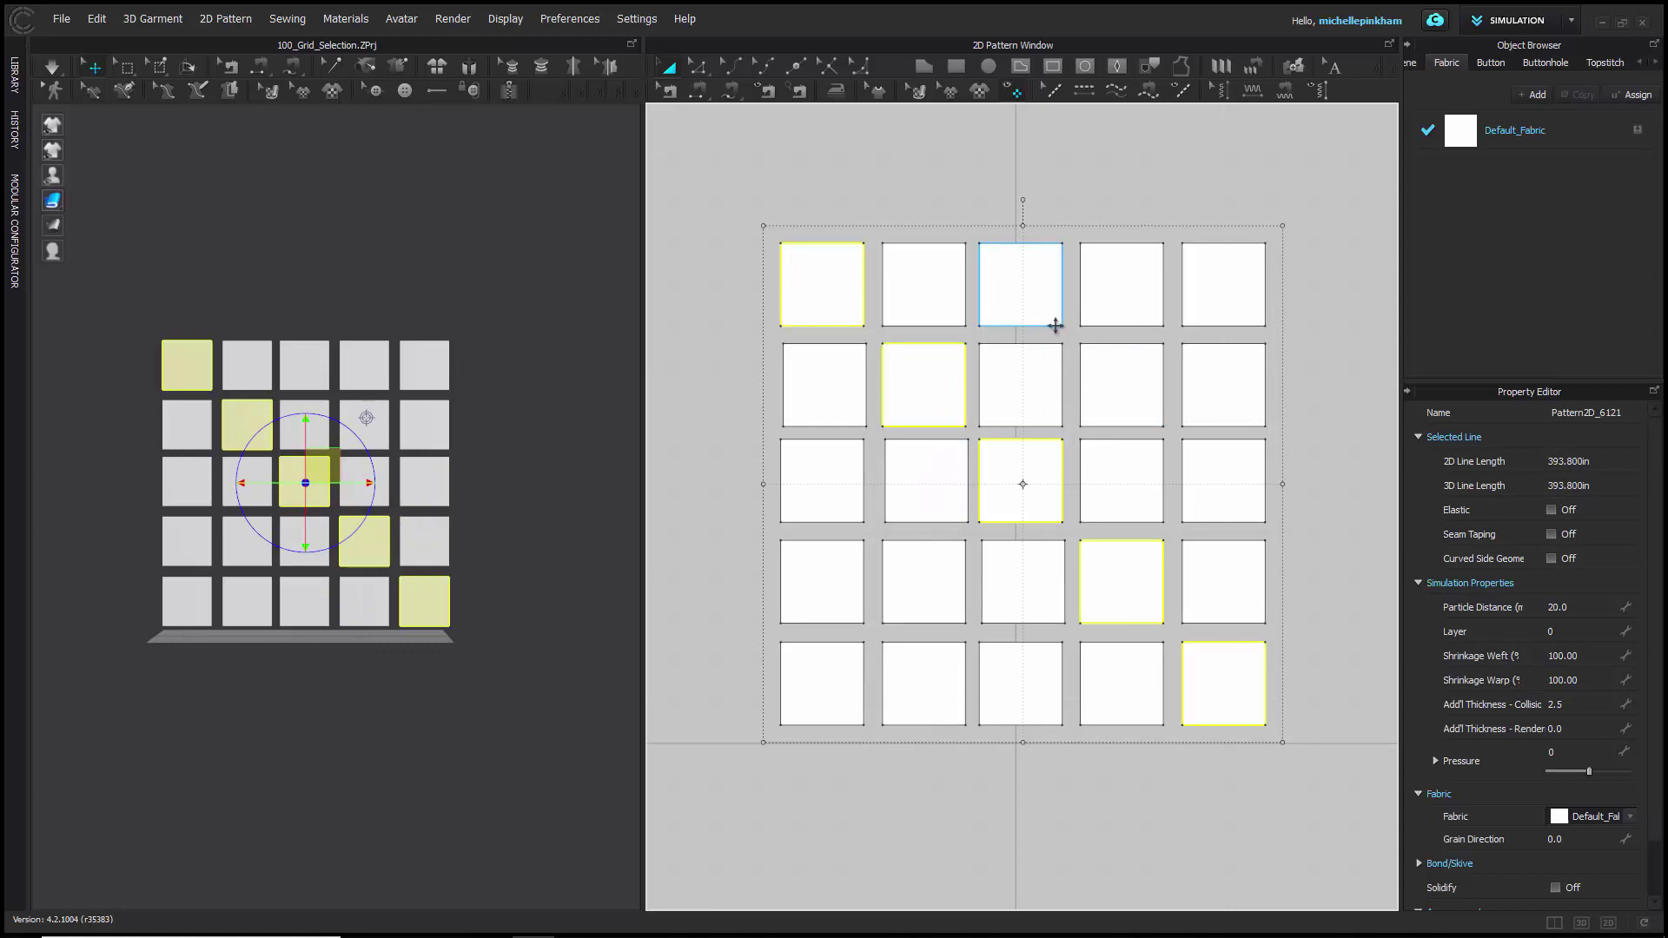
key("ctrl+i")
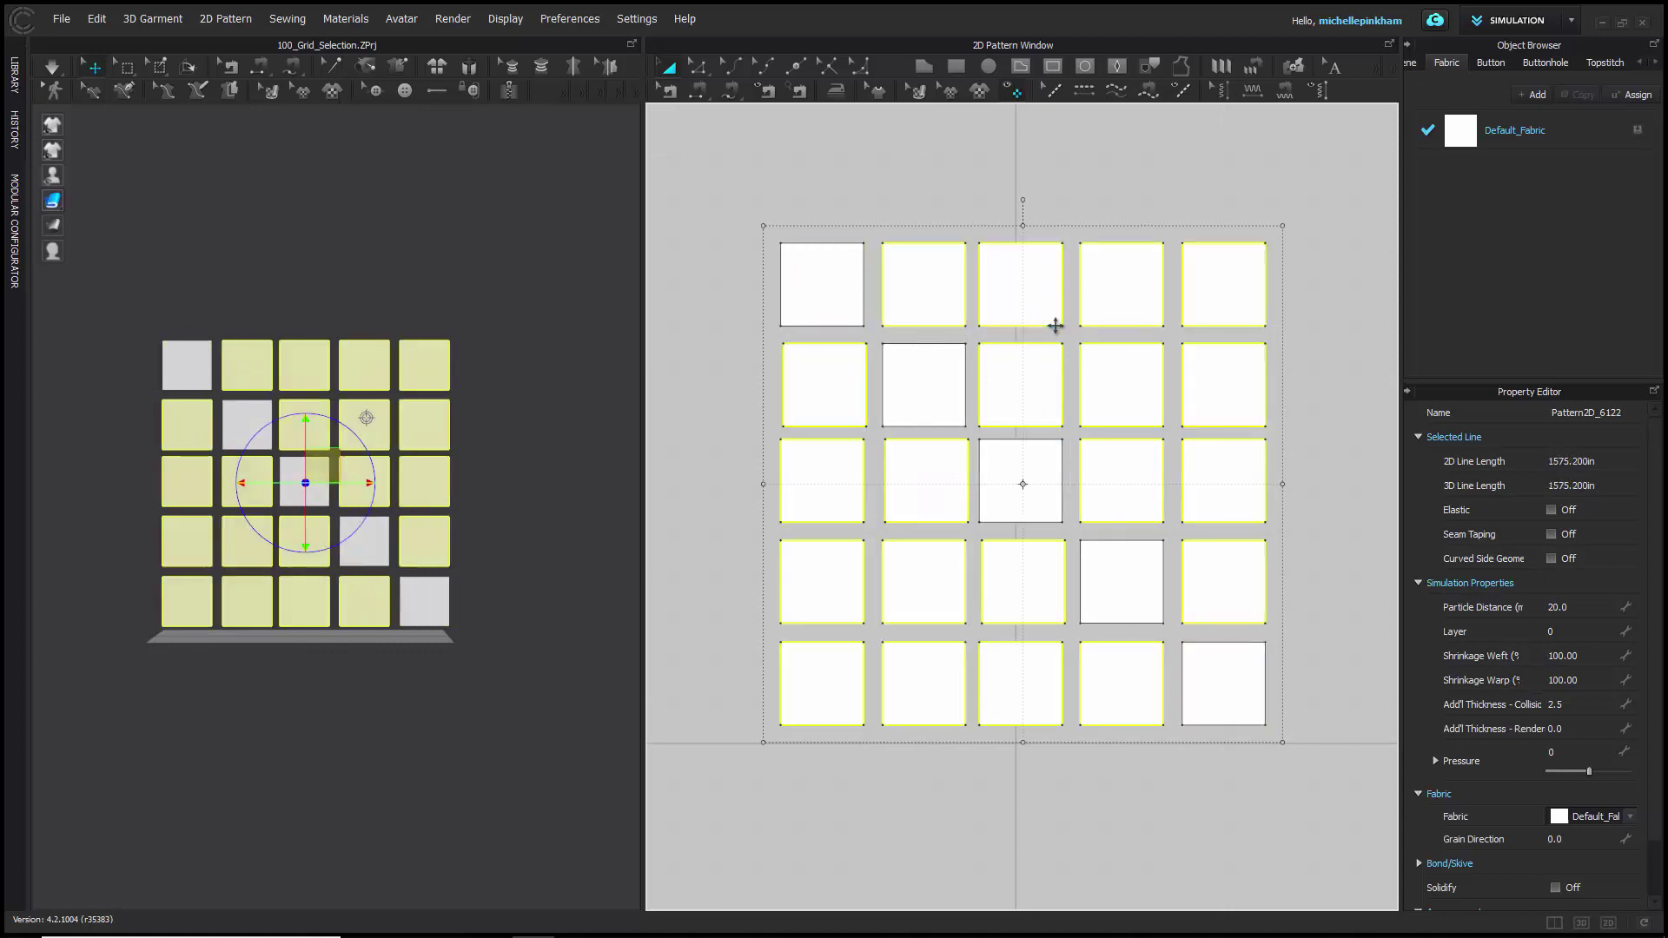
left_click(1302, 810)
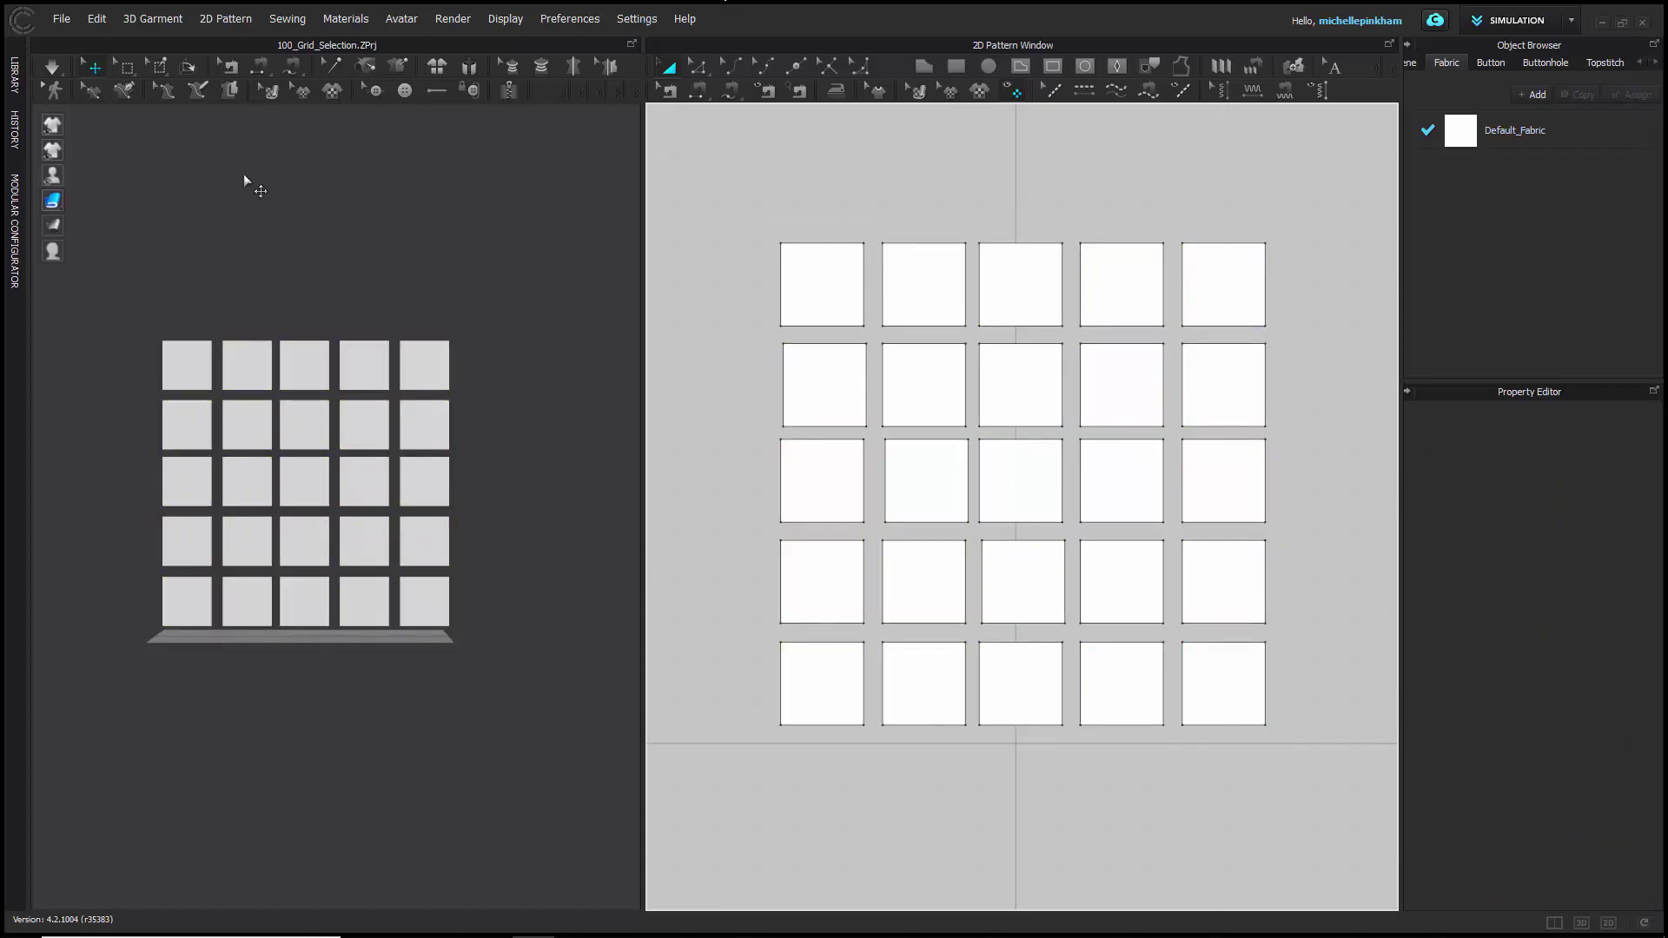
Step: Open 100_Selection Basics_Garment.Zprj from the library, discarding changes to the grid file
key("ctrl+l")
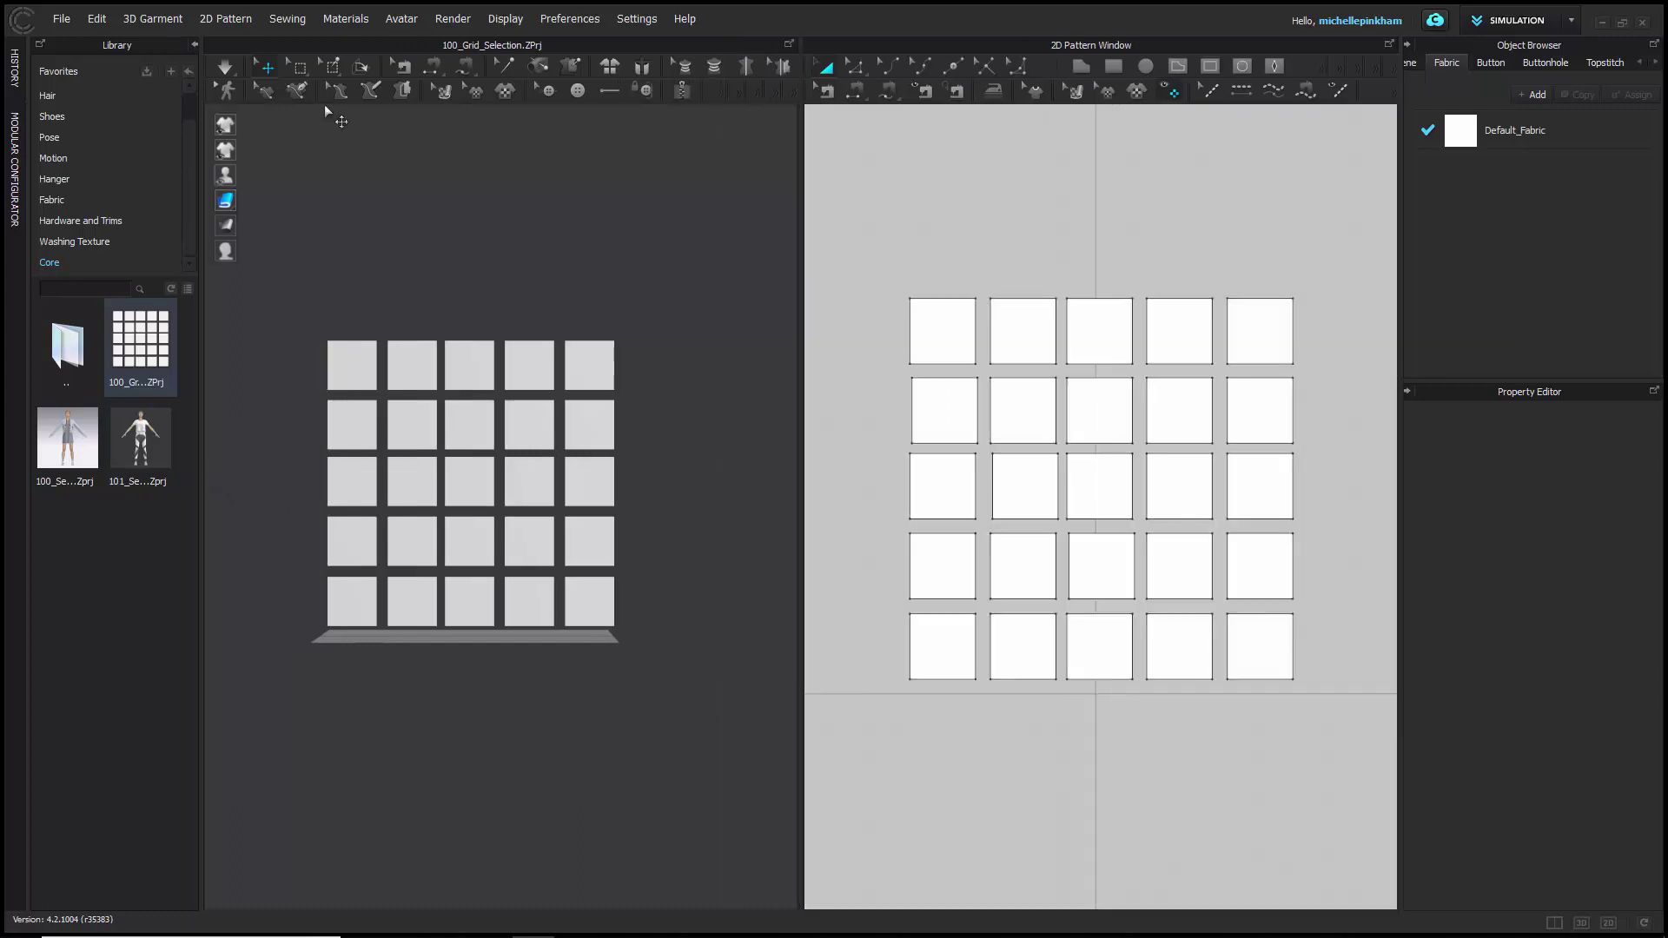
mouse_move(80, 440)
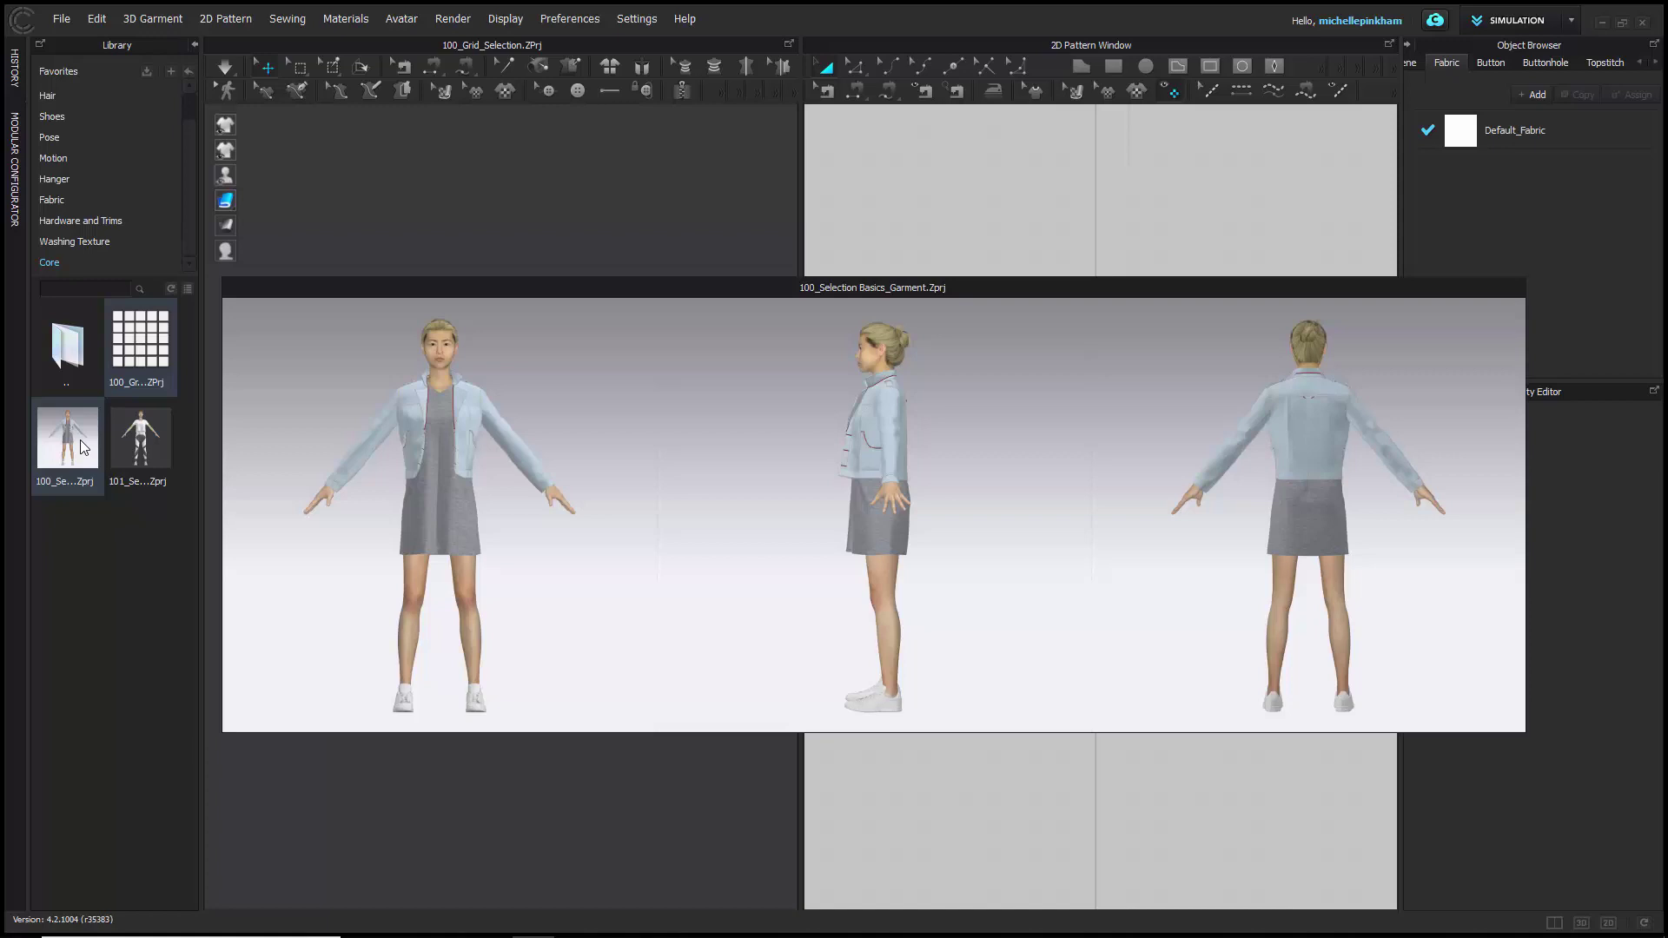
double_click(80, 440)
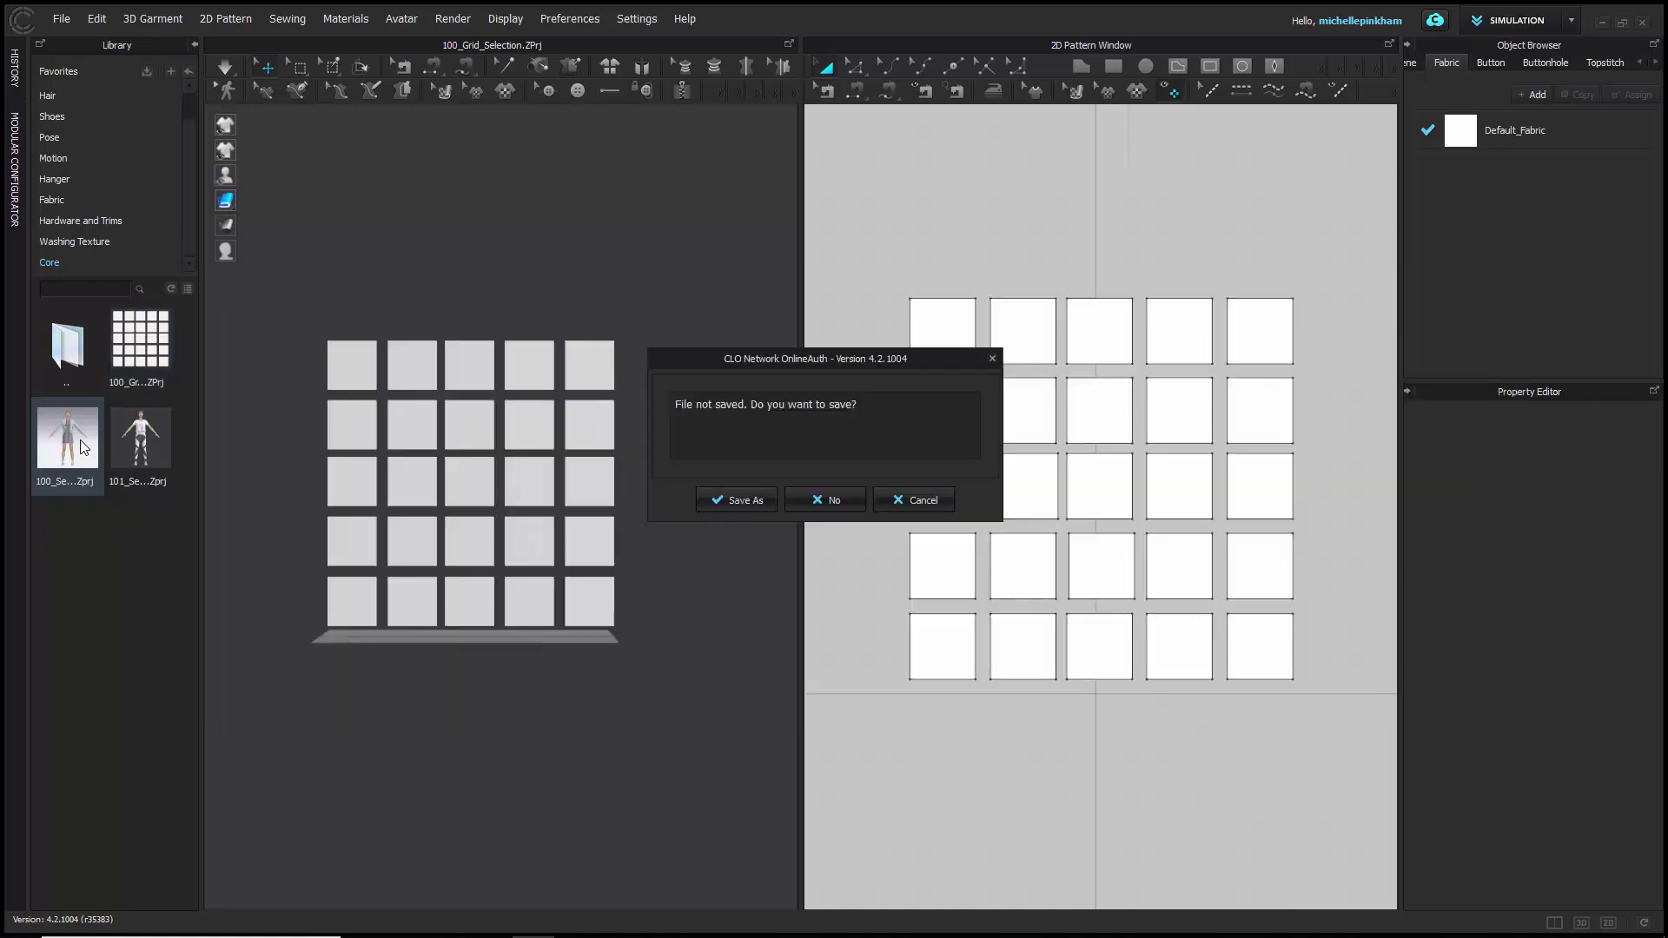
left_click(839, 507)
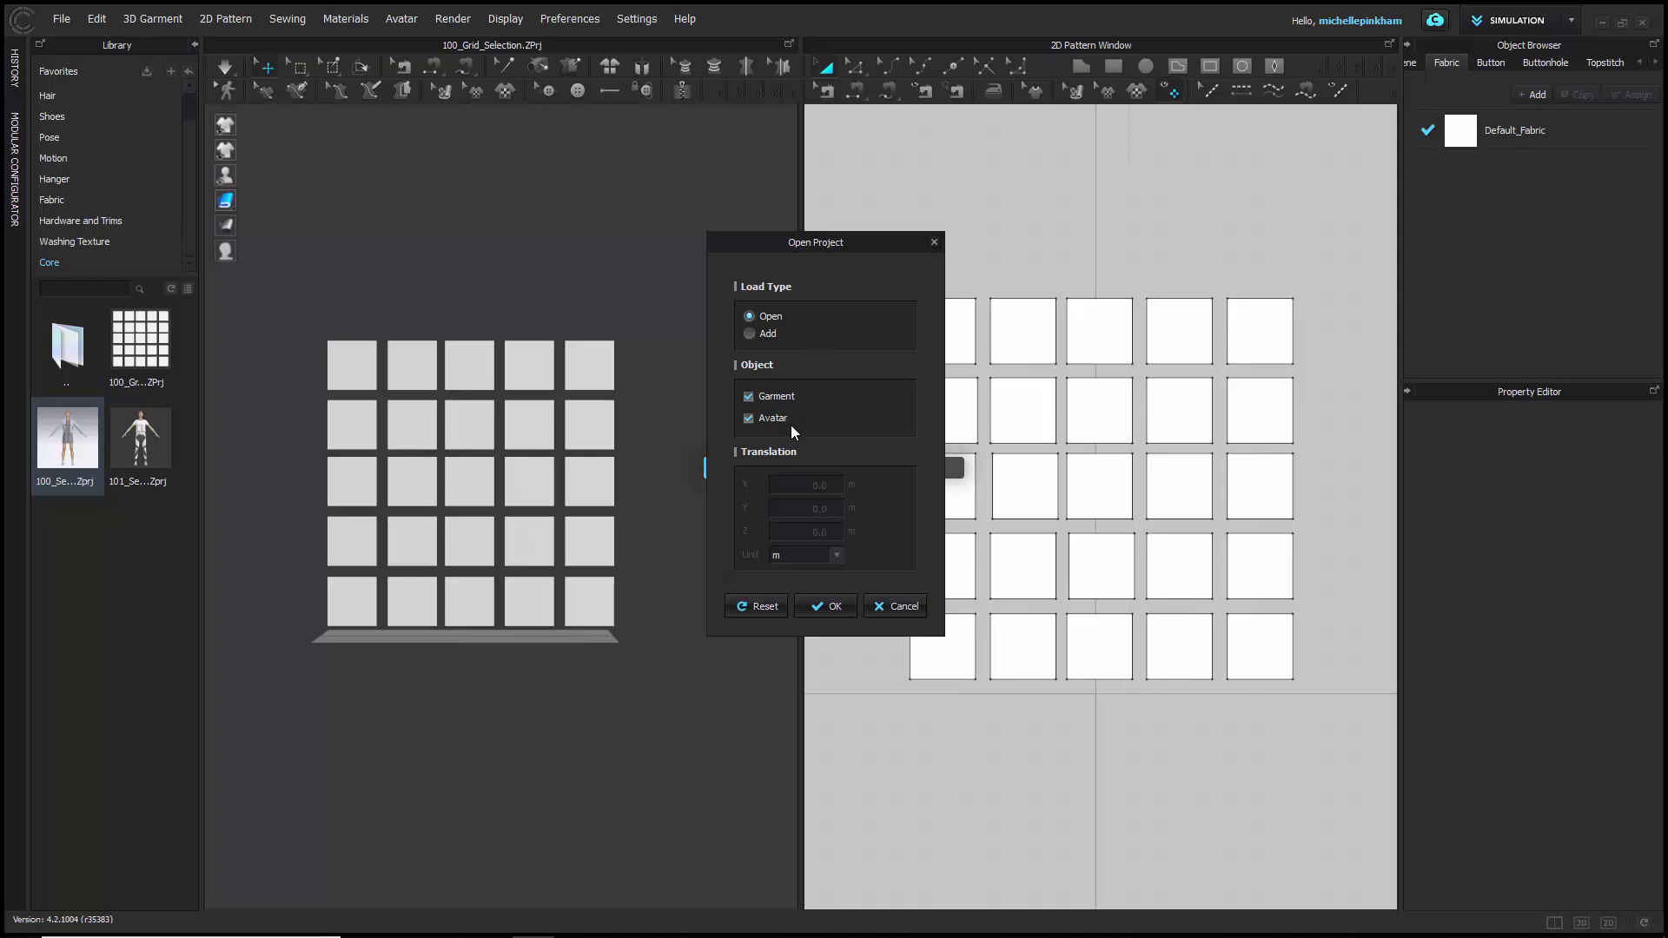
left_click(844, 616)
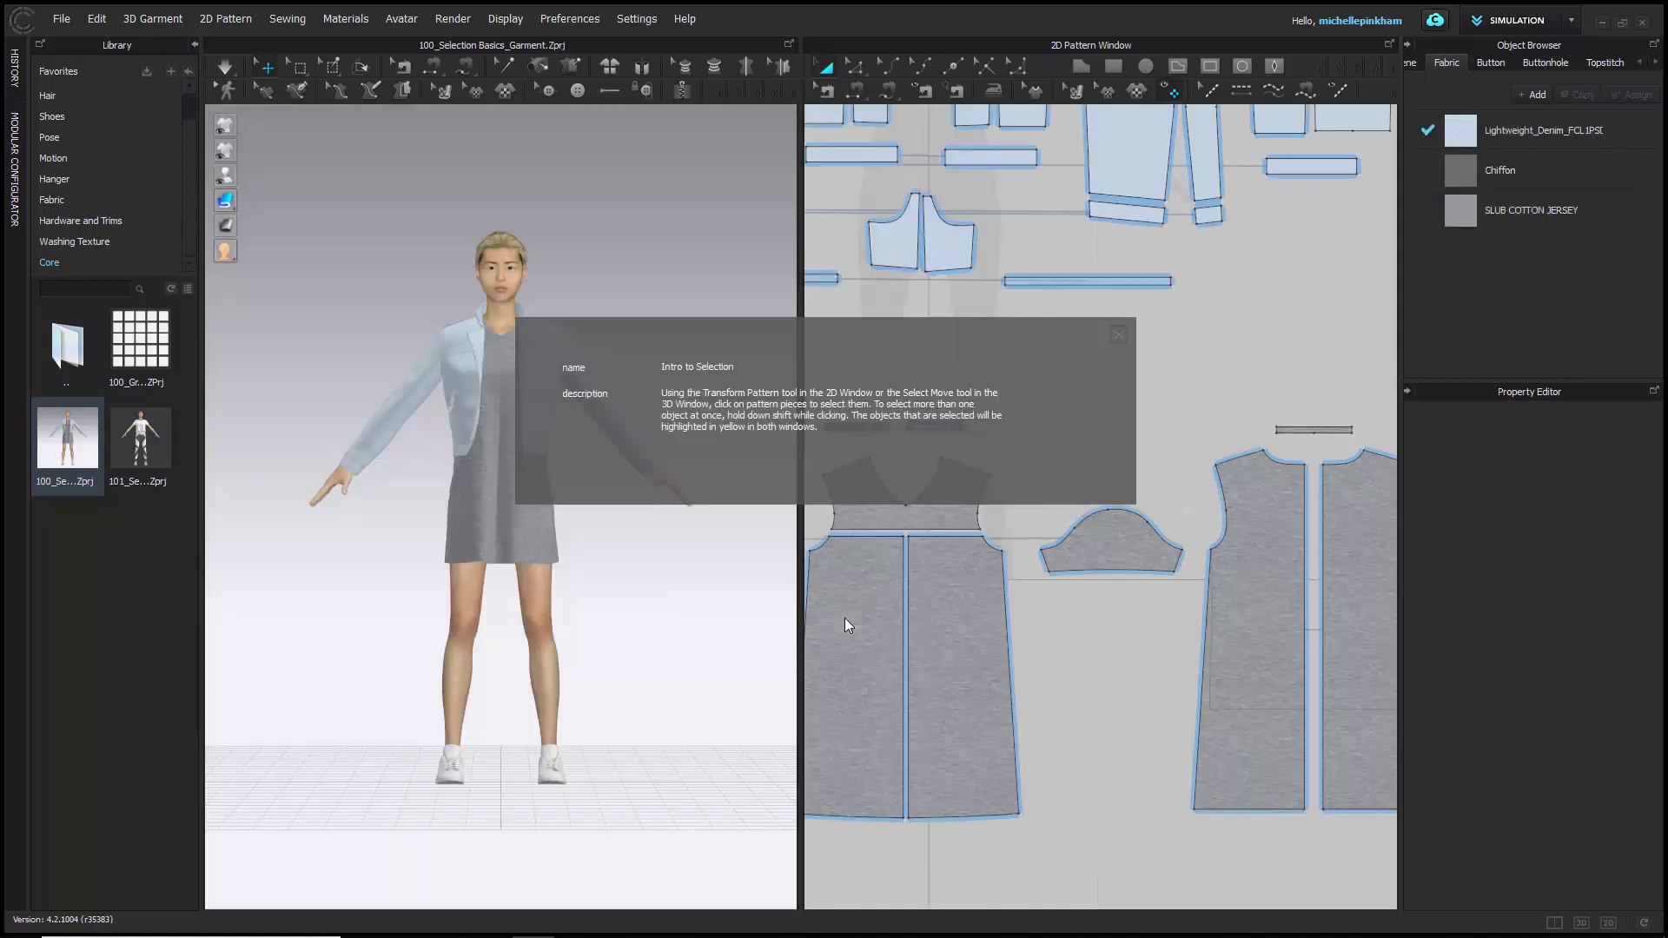
Step: Close the Intro to Selection note and click-select five jacket pieces one by one
left_click(1120, 336)
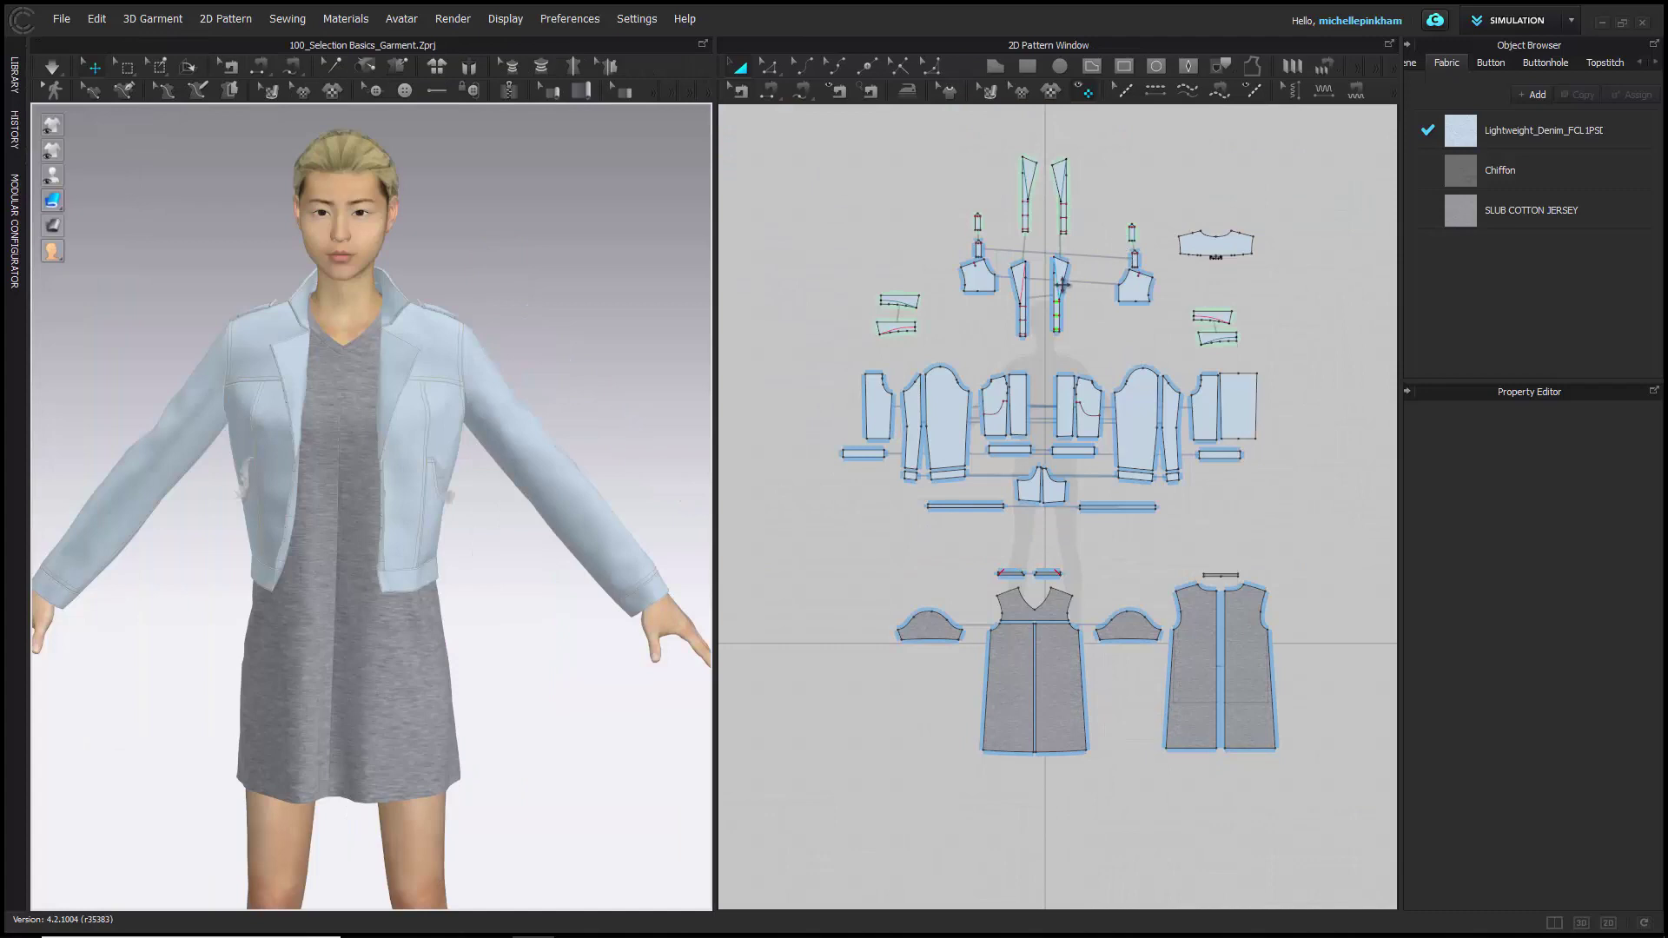
left_click(873, 423)
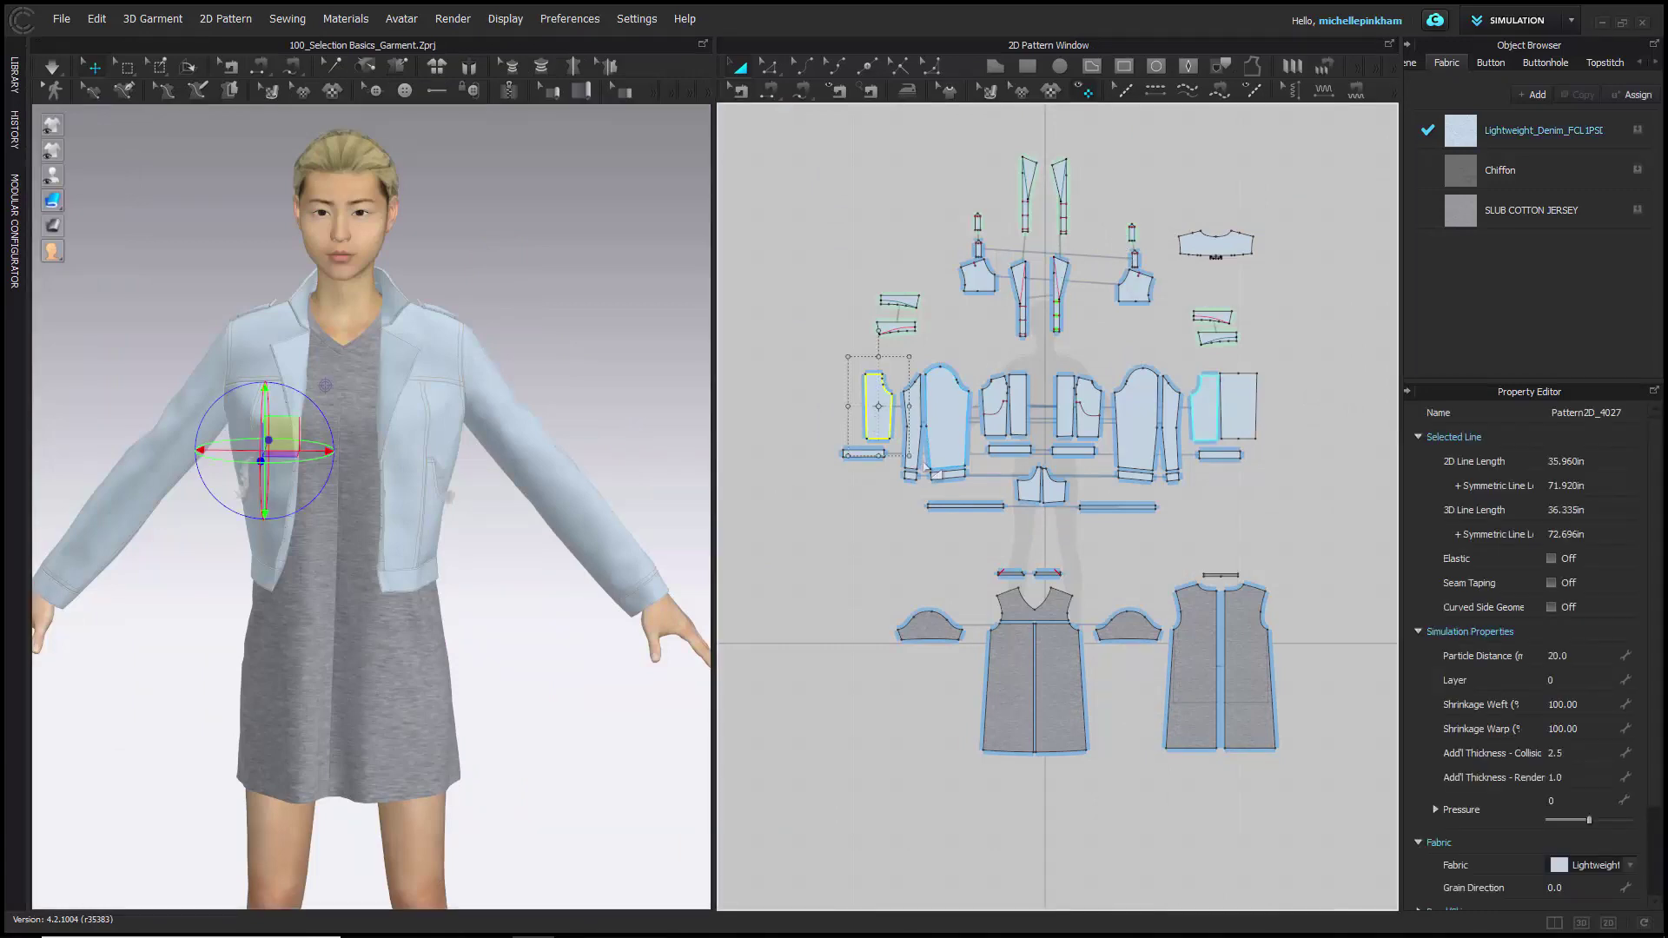
left_click(912, 456)
left_click(995, 403)
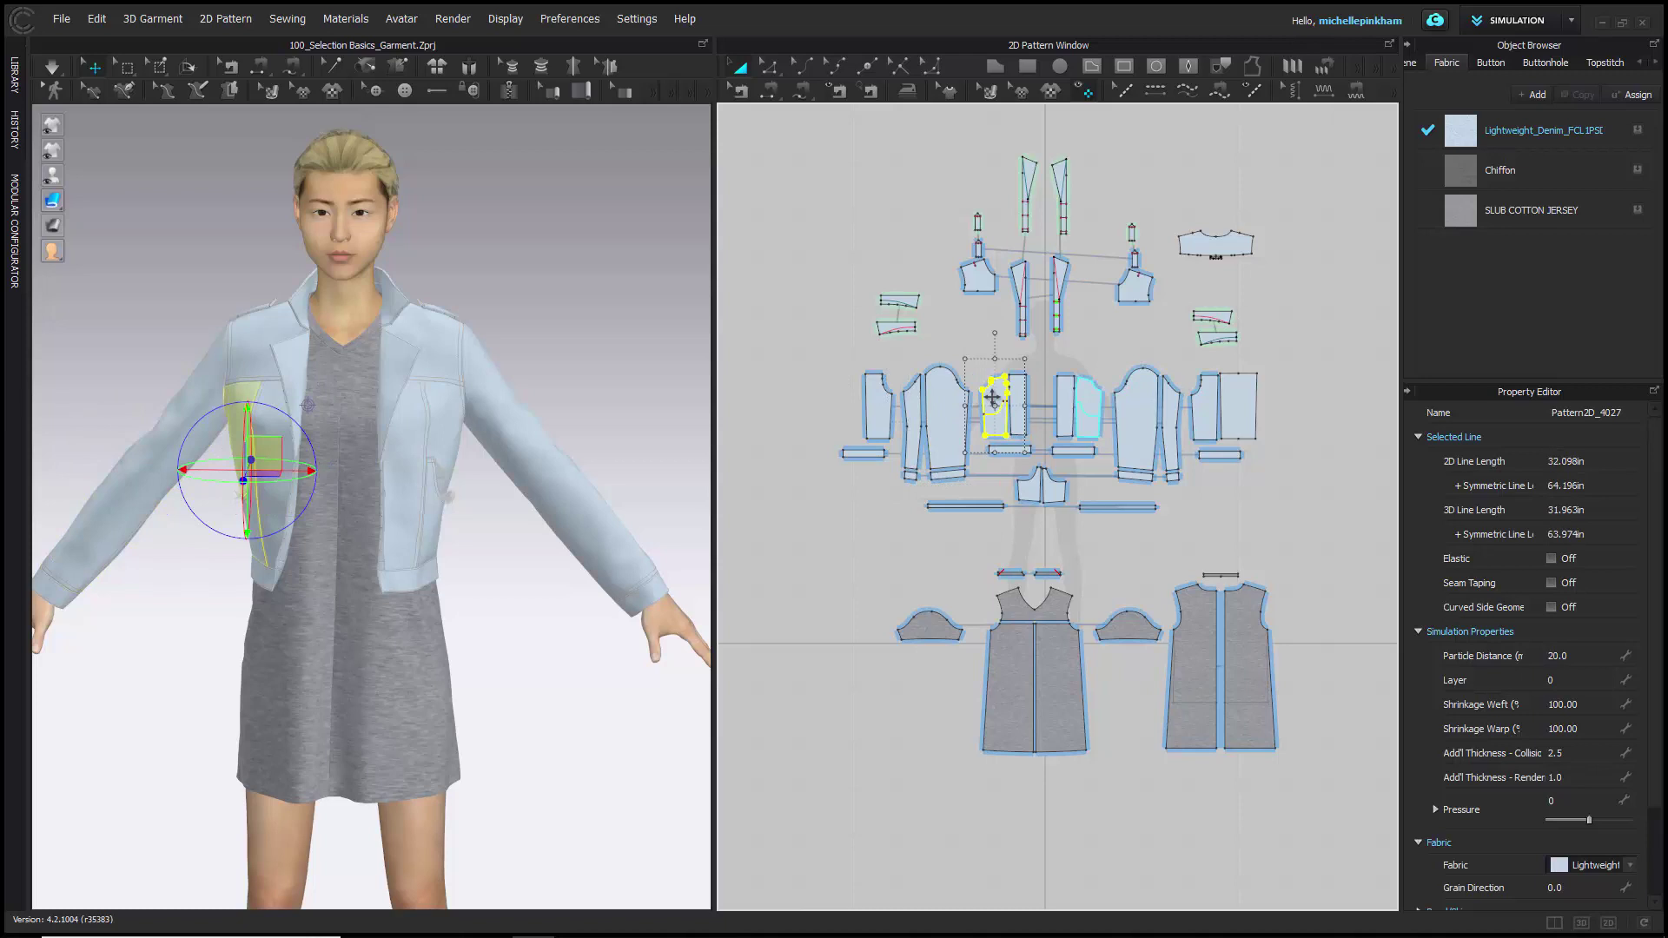
left_click(1018, 404)
left_click(1084, 393)
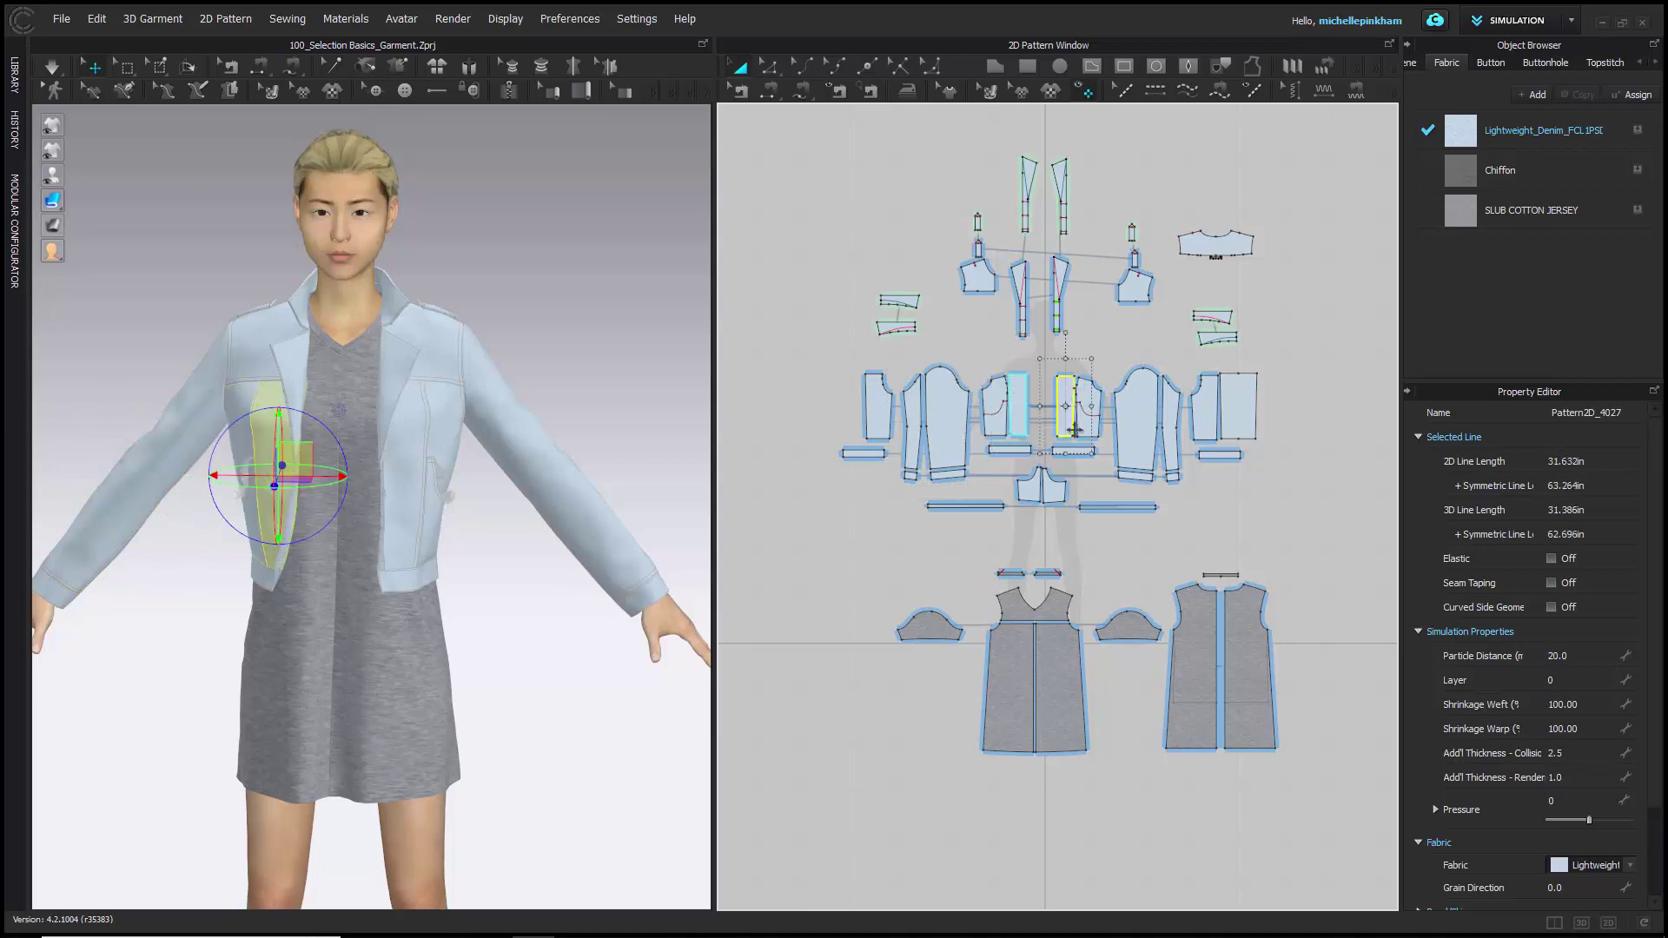
left_click(816, 160)
Step: Marquee-select all jacket pieces, then the dress pieces, clearing the selection after each
left_click_drag(801, 127, 1338, 540)
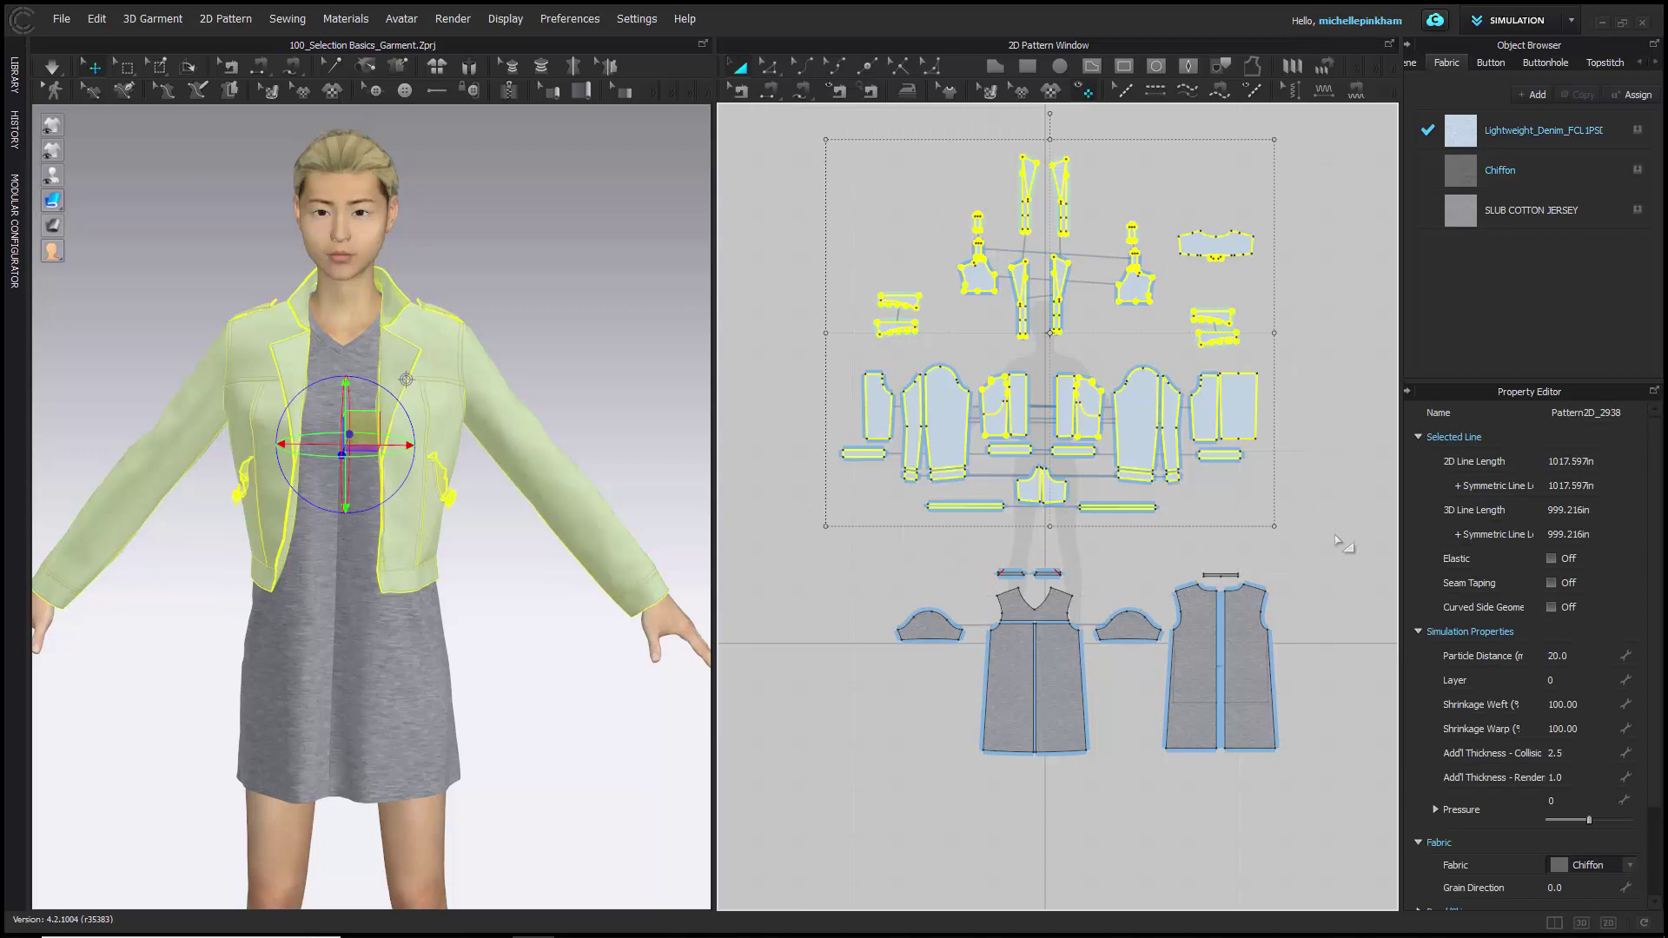
left_click(1321, 748)
left_click_drag(1319, 782, 881, 560)
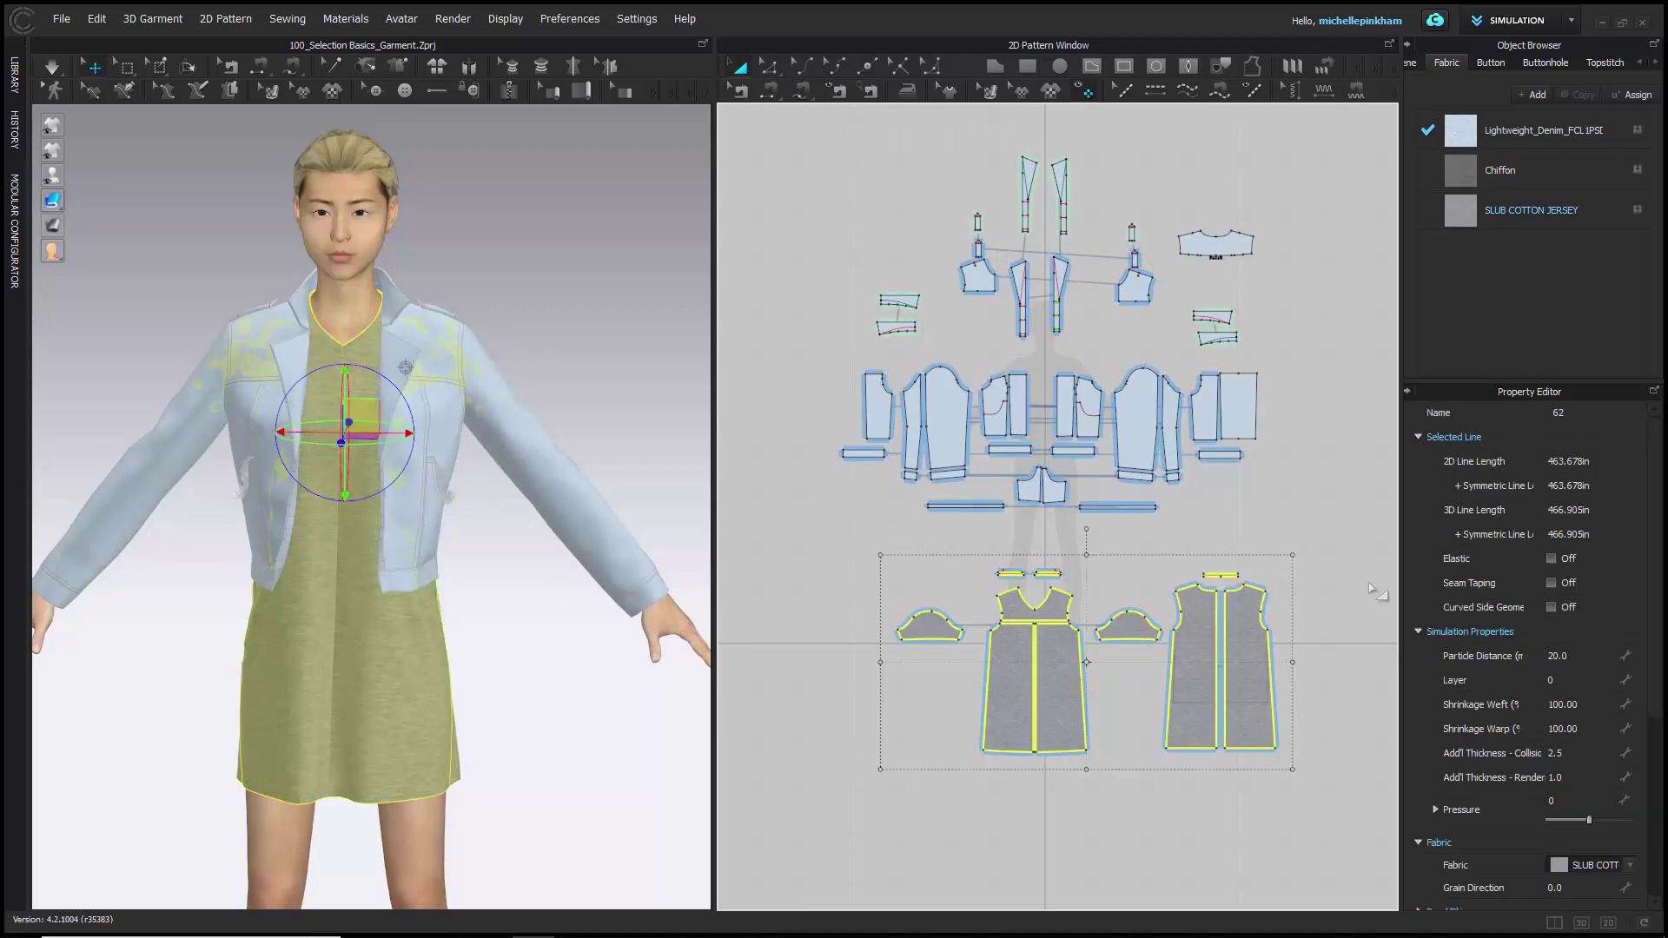
left_click(1371, 530)
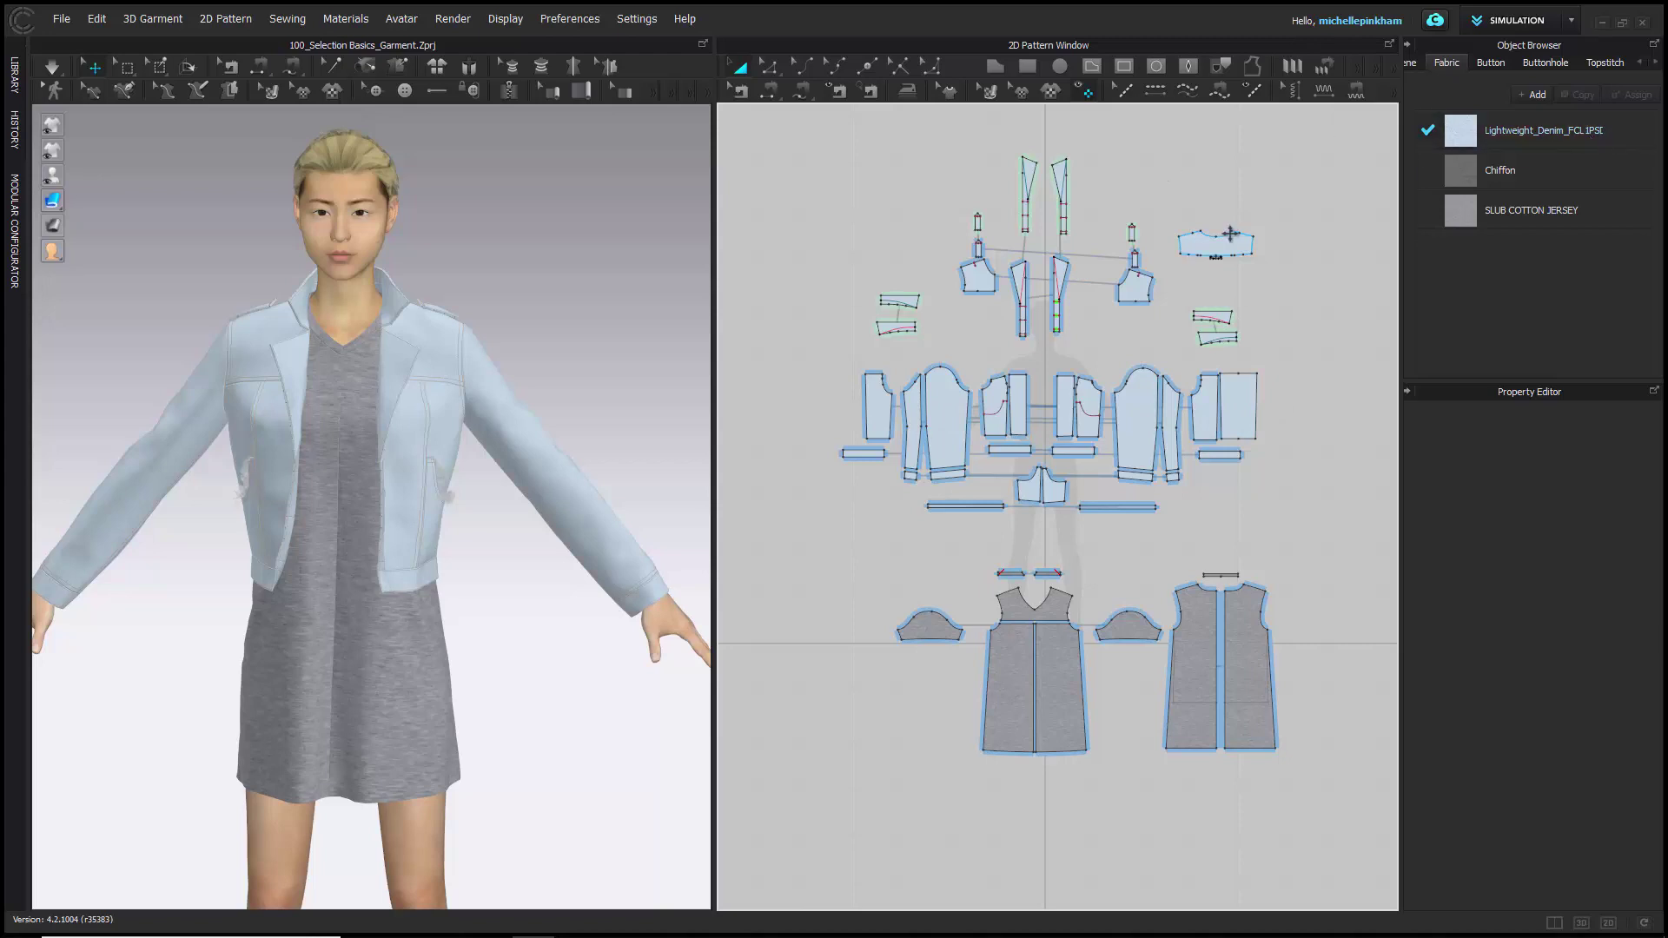
Step: Select all pieces sharing the sleeve's denim fabric, try SLUB COTTON JERSEY, then undo it
right_click(942, 443)
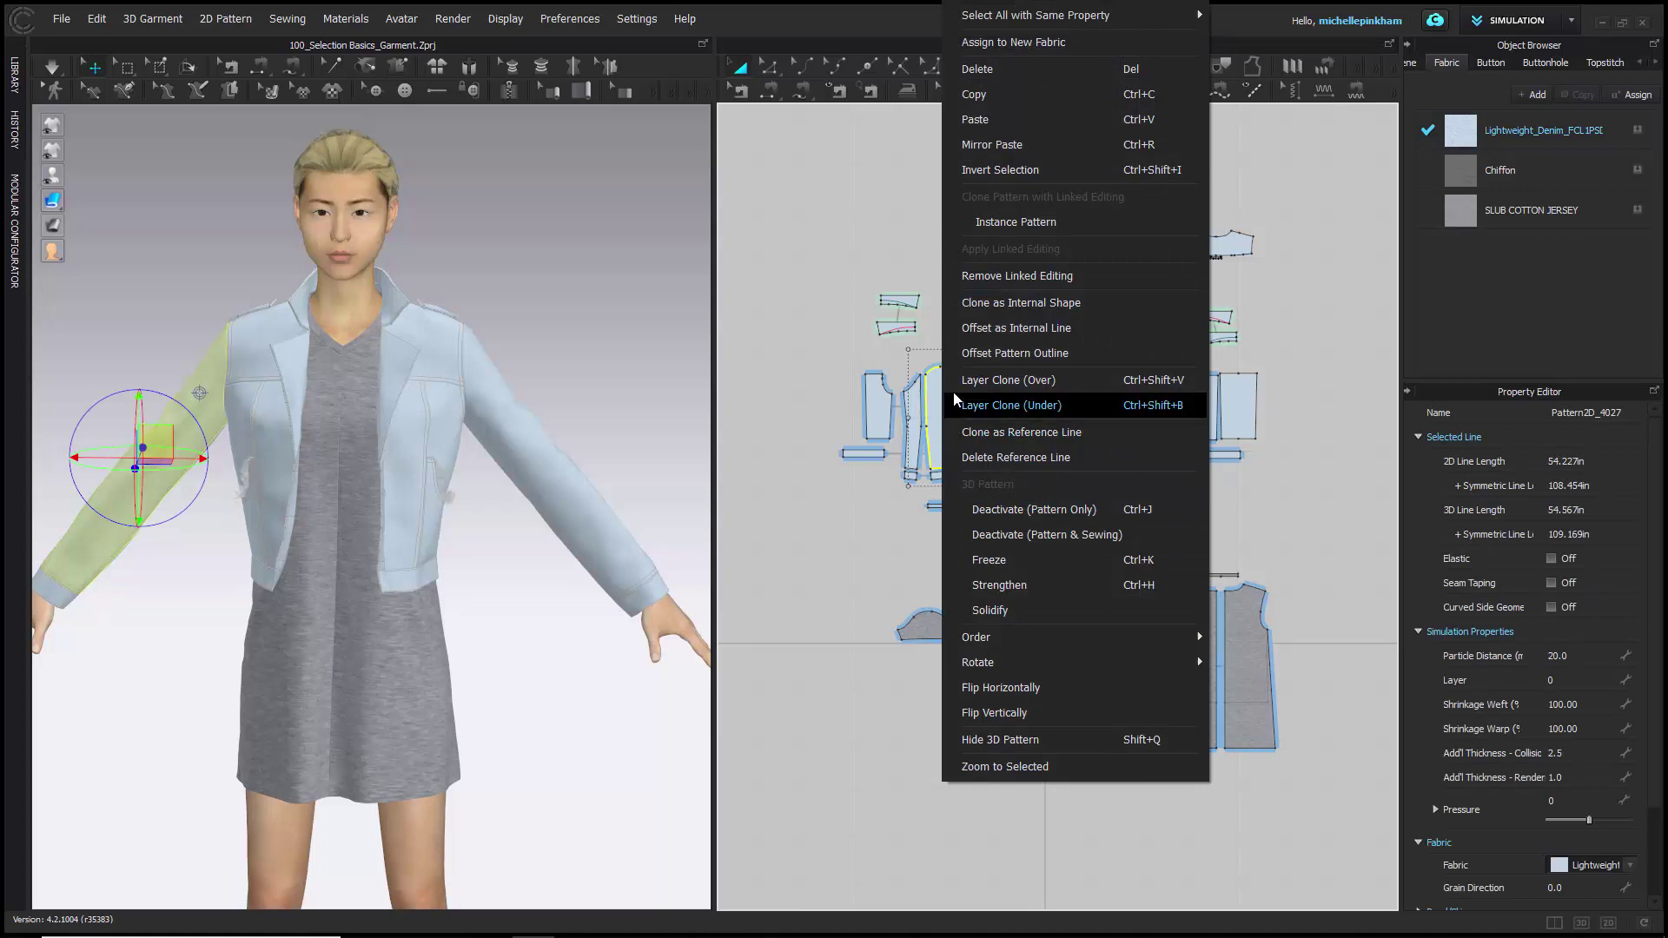
mouse_move(955, 17)
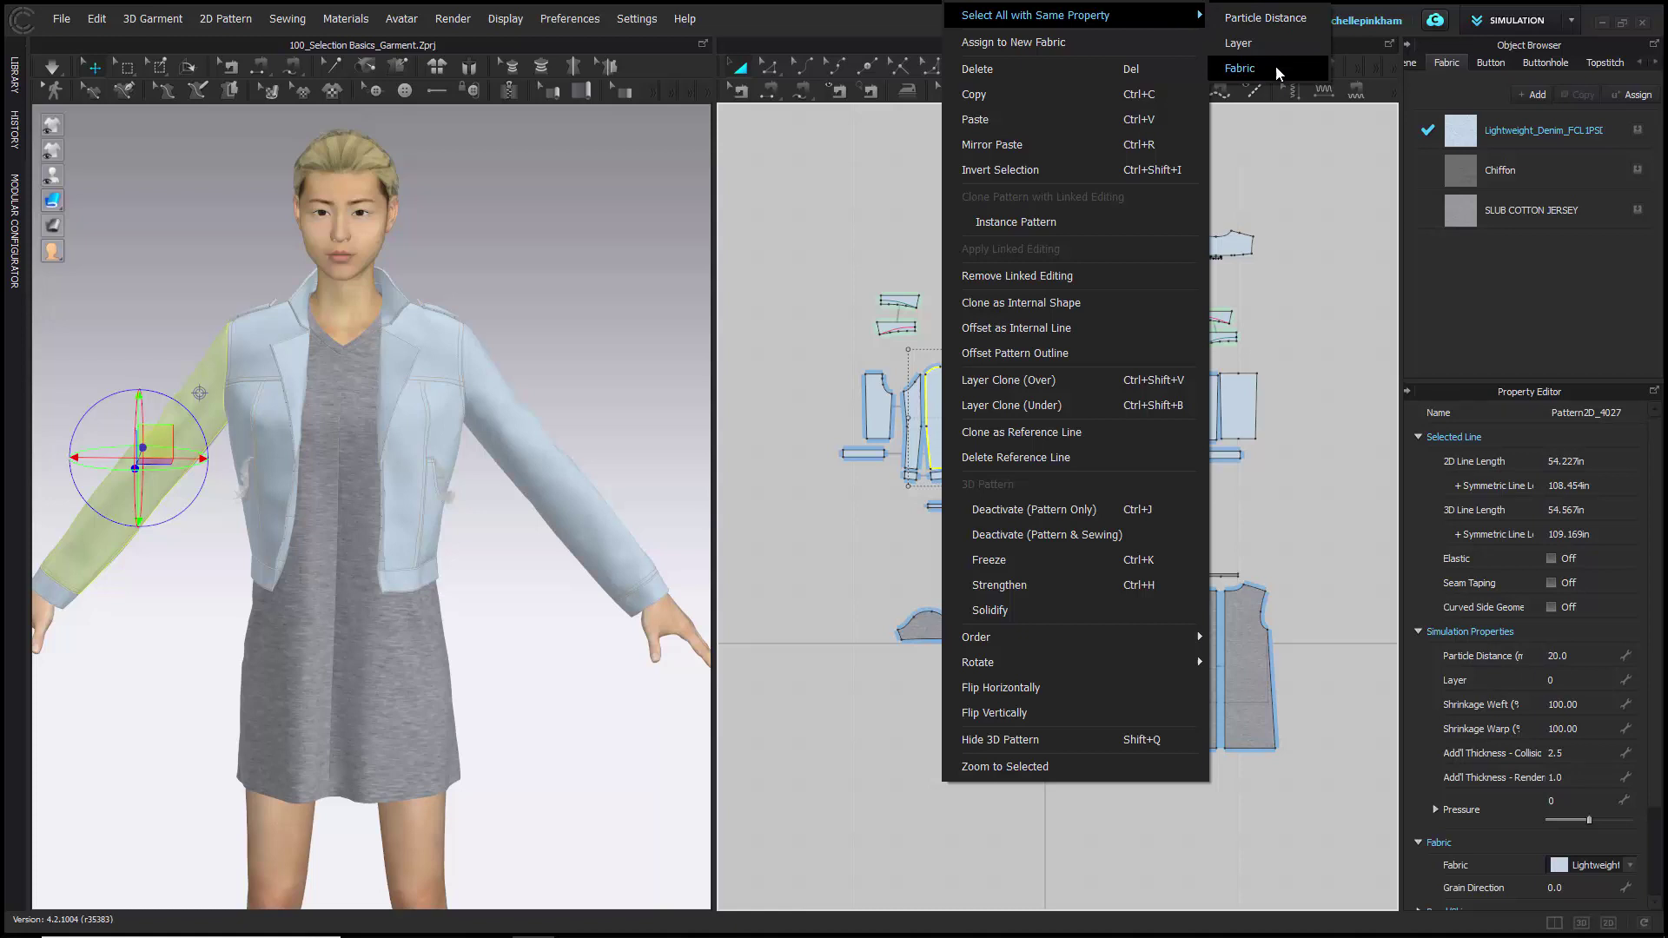
left_click(1251, 68)
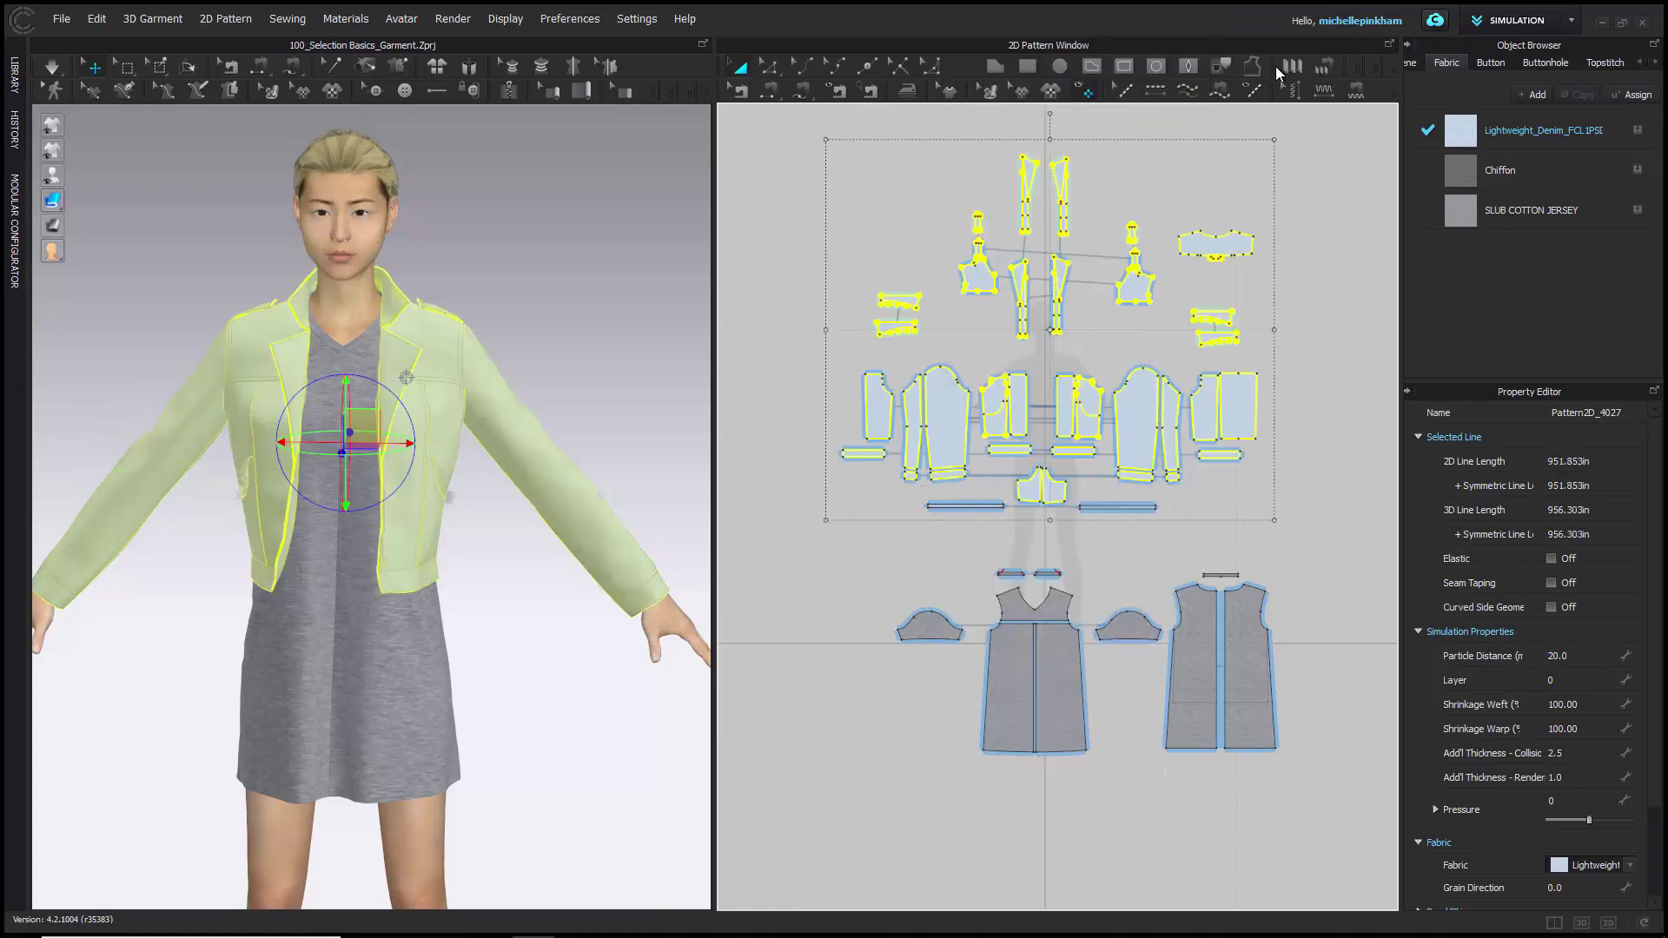
left_click(1637, 210)
key("ctrl+z")
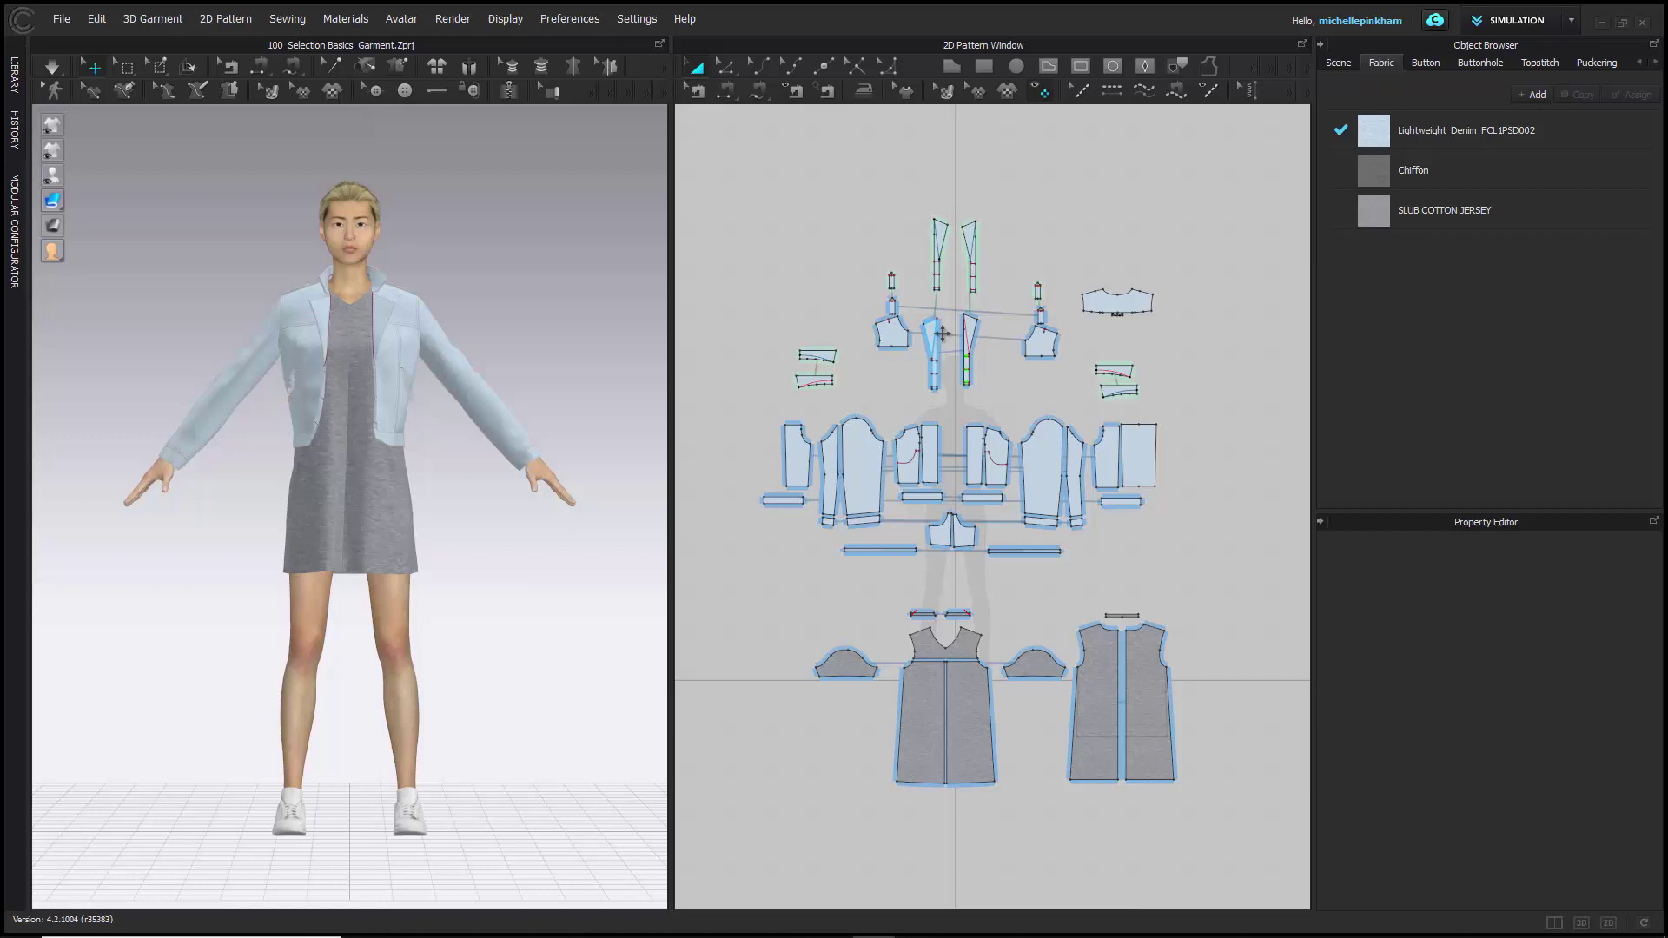
Step: Show the project library and preview 101_Selection Practice 1.Zprj
left_click(15, 85)
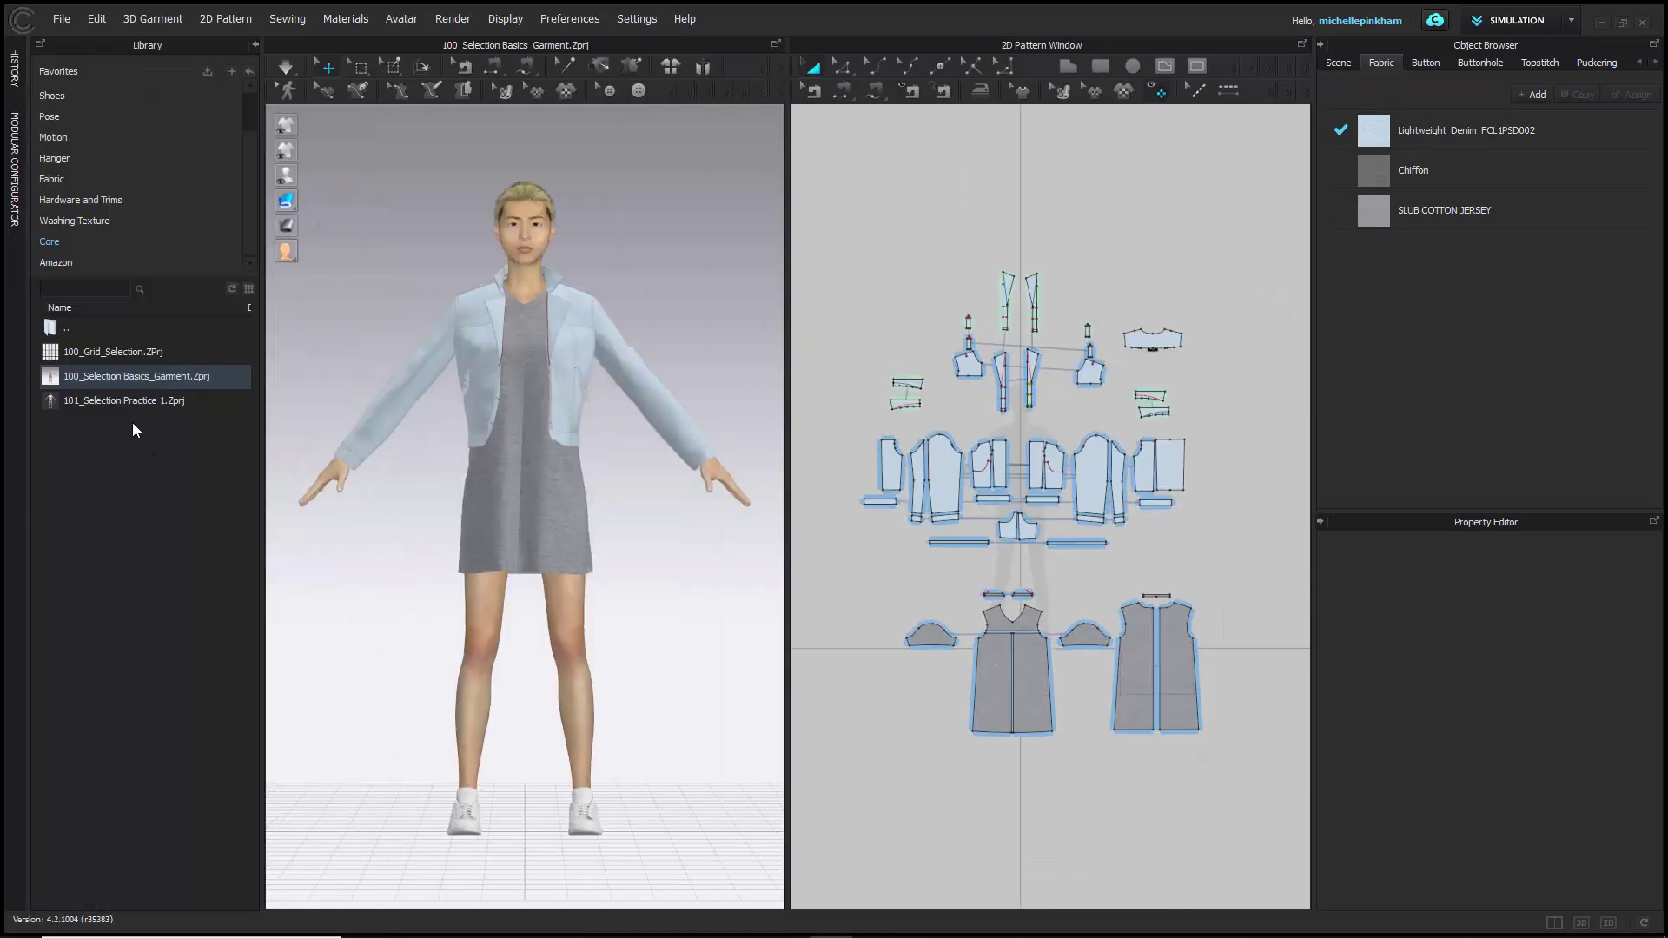
mouse_move(133, 415)
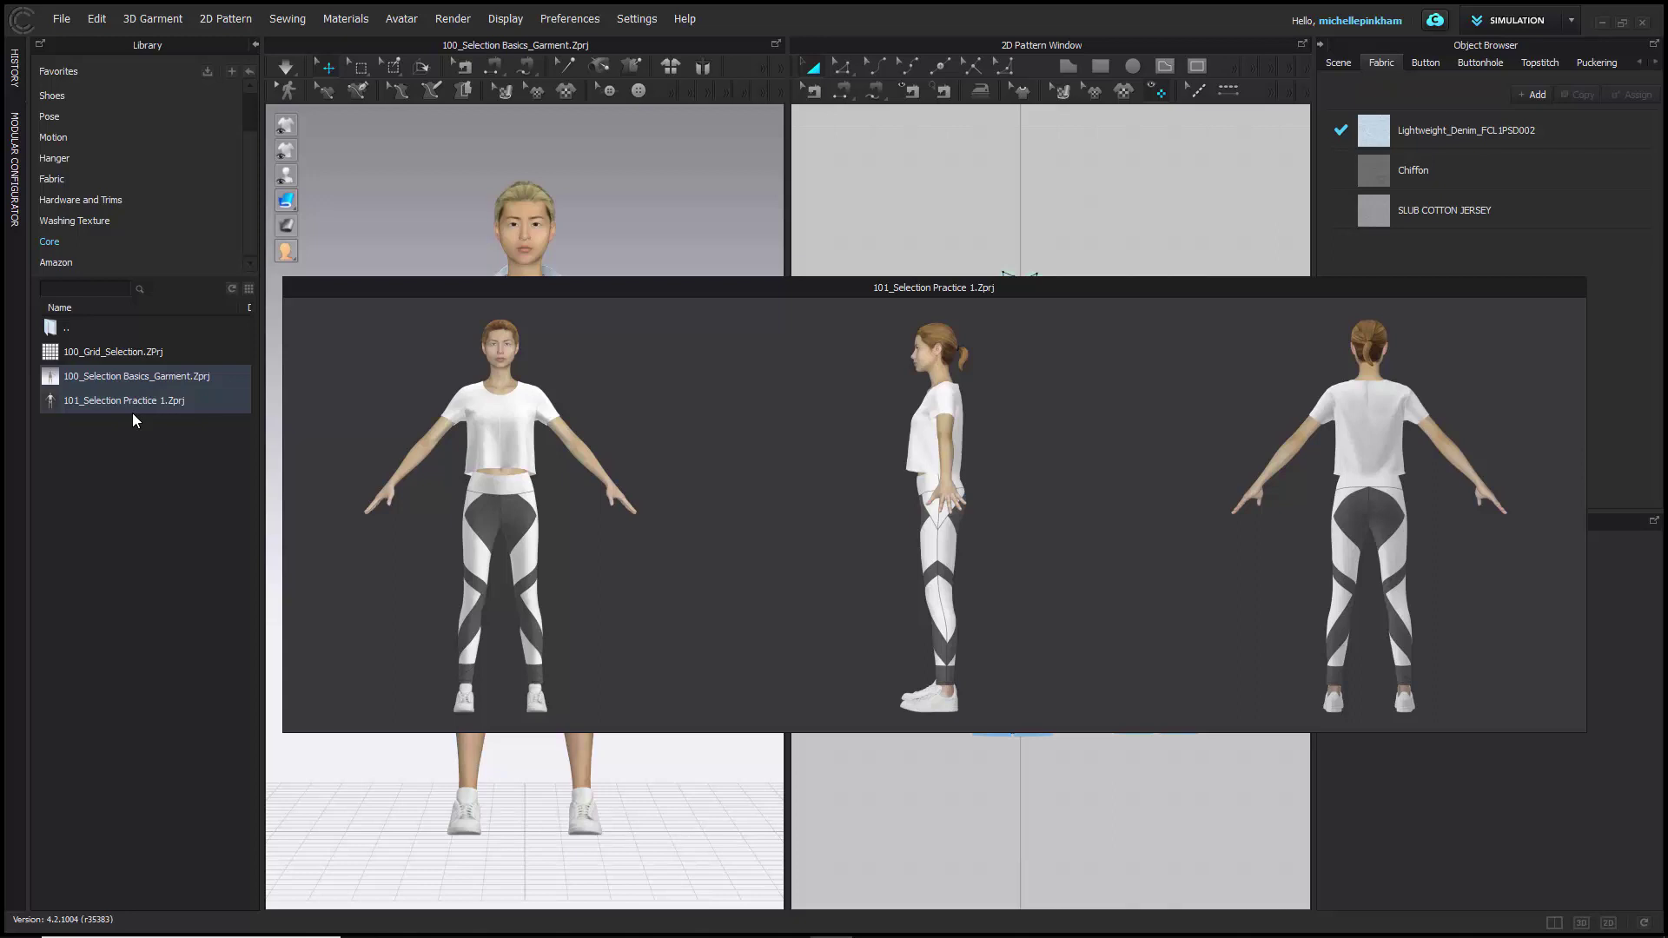